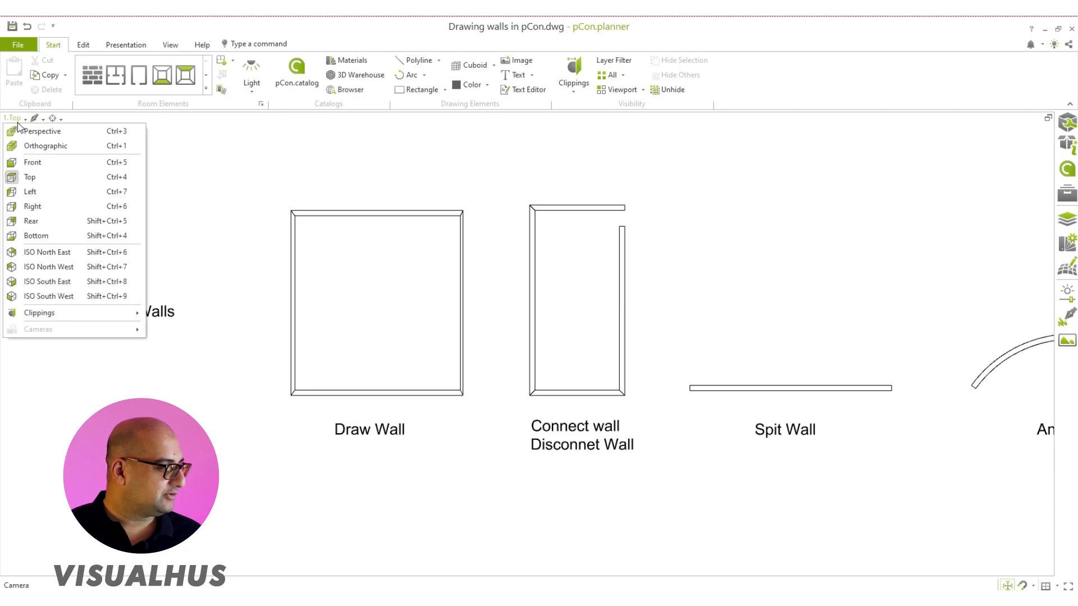
# In top view, draw two connected walls below the Draw Wall label: a left one about 7544 mm and an upper one about 7629 mm long
pyautogui.click(39, 177)
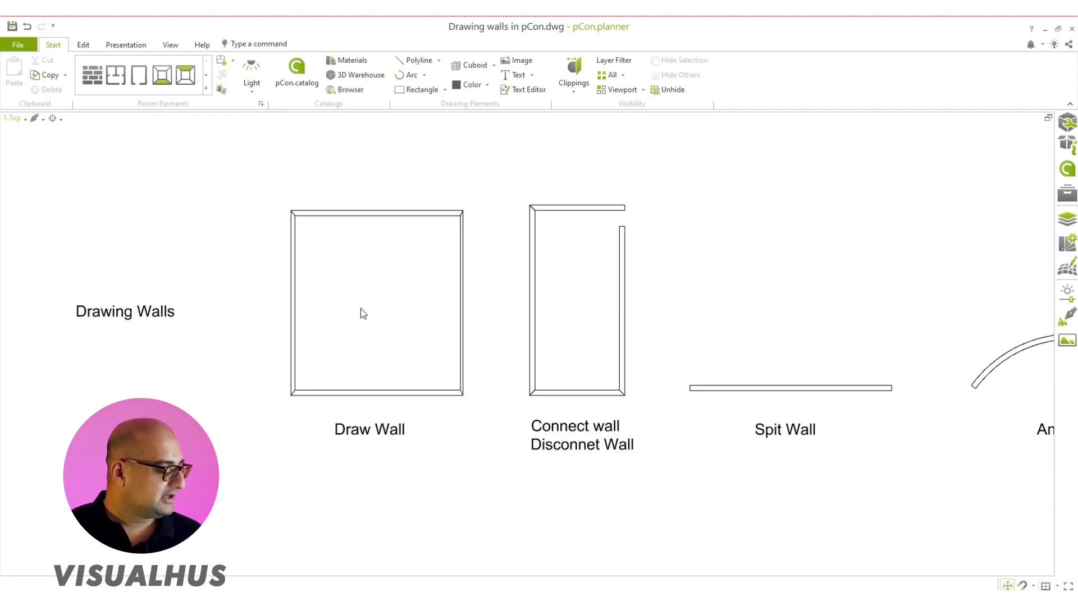
pyautogui.moveTo(361, 313); pyautogui.dragTo(420, 183, button='middle')
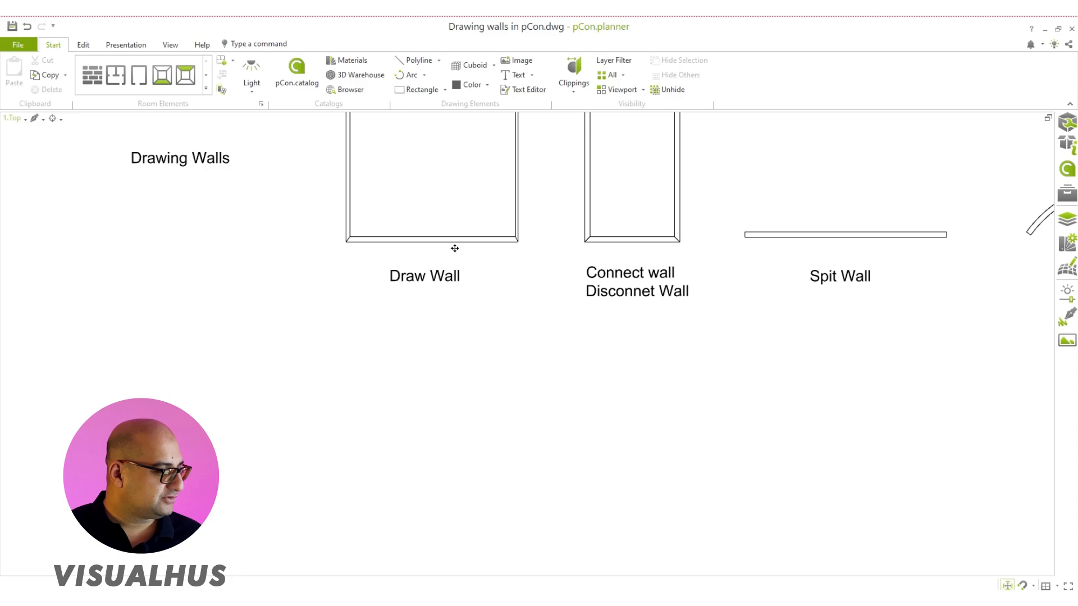
pyautogui.click(95, 84)
pyautogui.moveTo(497, 440)
pyautogui.mouseDown(button='middle')
pyautogui.moveTo(481, 412)
pyautogui.moveTo(505, 317)
pyautogui.mouseUp(button='middle')
pyautogui.moveTo(356, 397); pyautogui.dragTo(381, 432, button='middle')
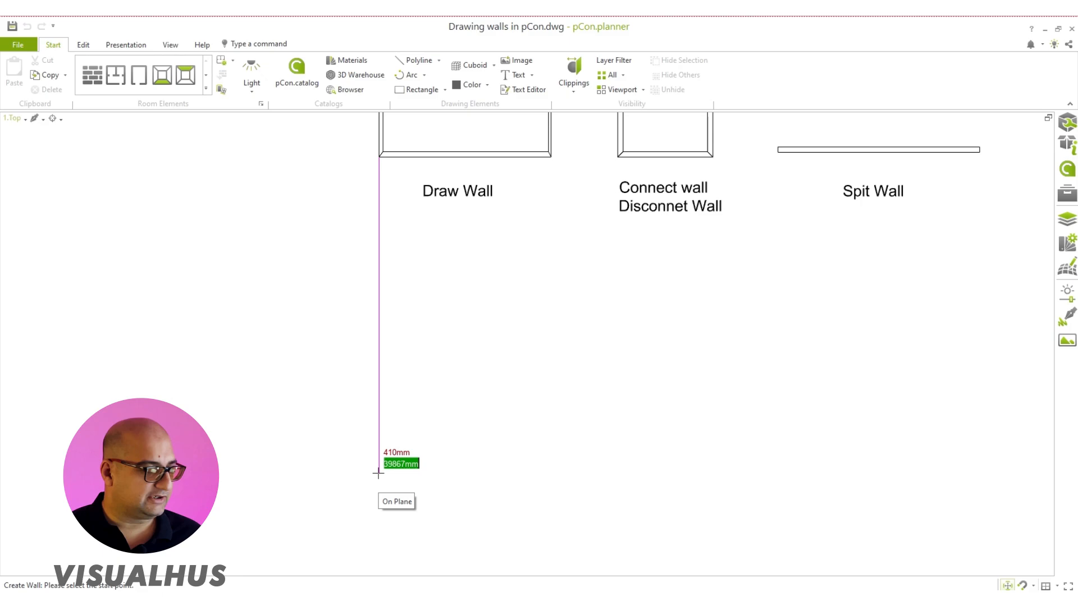
pyautogui.click(377, 473)
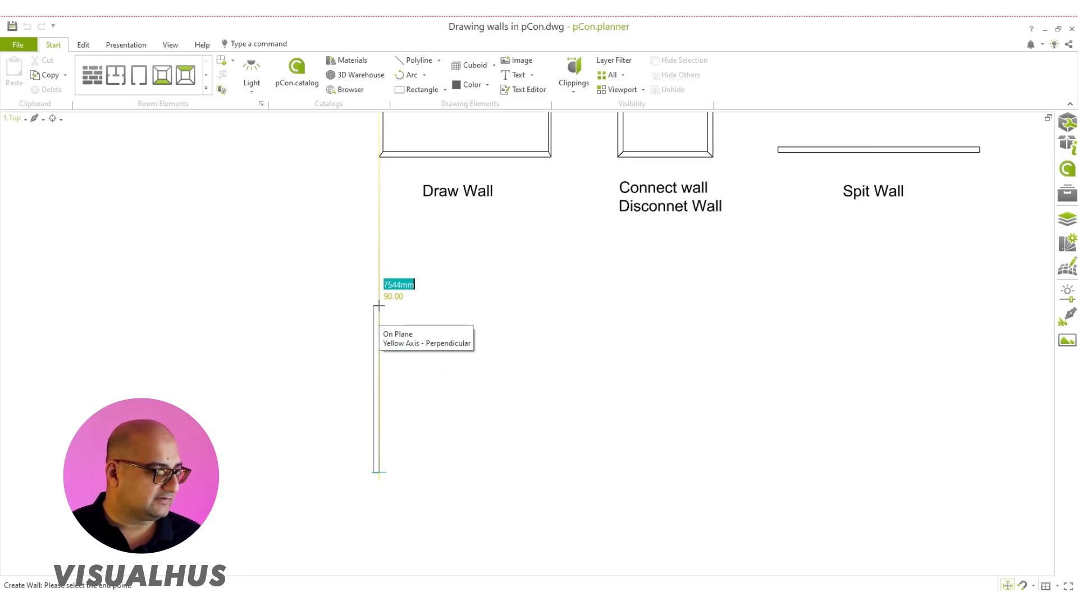
pyautogui.click(378, 306)
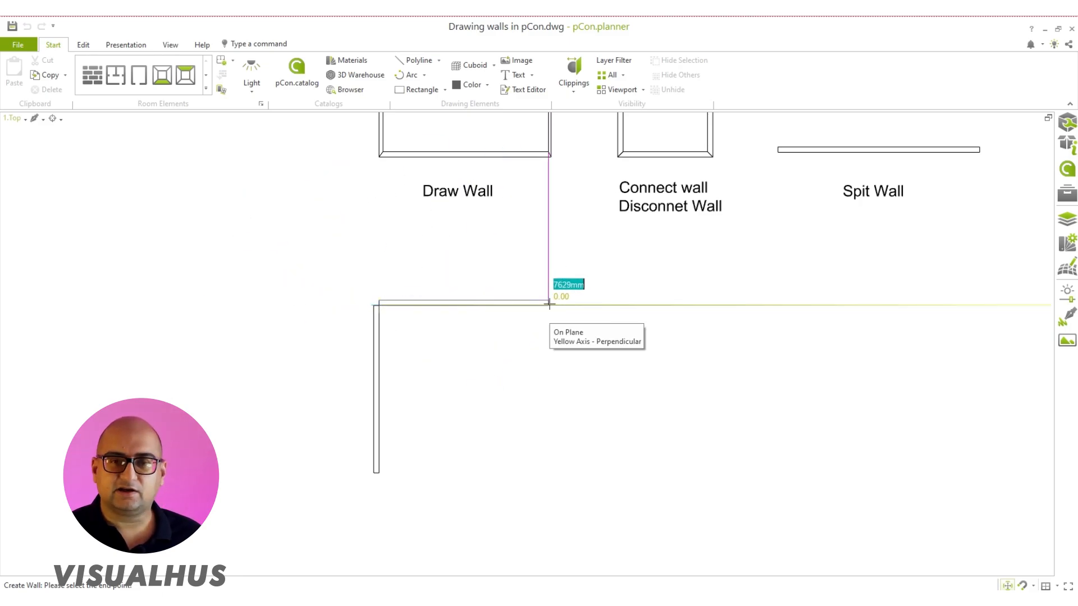
pyautogui.click(549, 304)
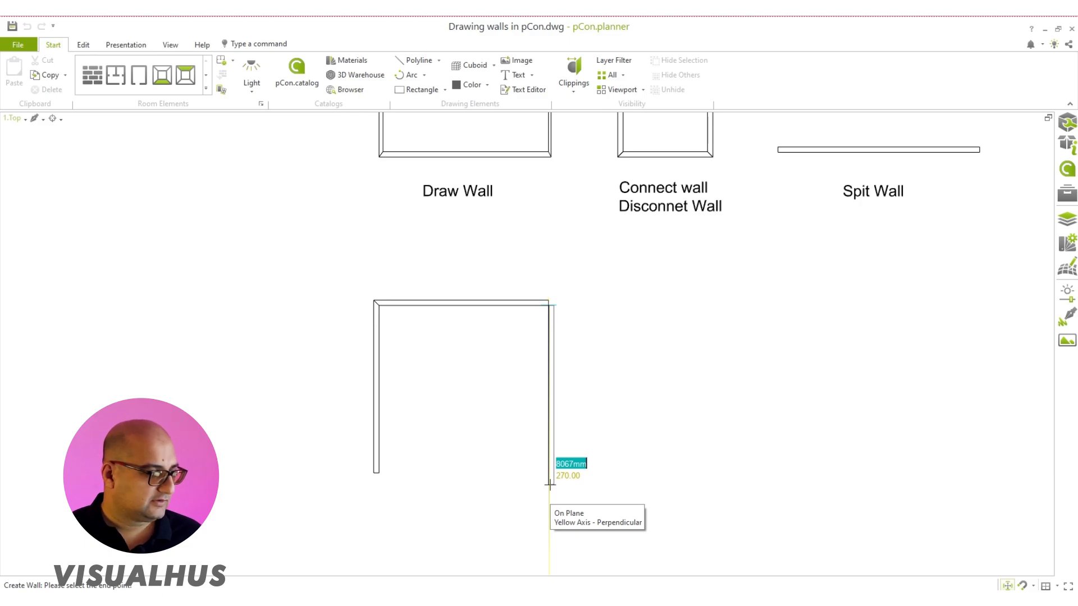
# Close the room with a right wall 7544 mm long and a lower wall ending at the first wall's start point
pyautogui.scroll(5, 550, 483)
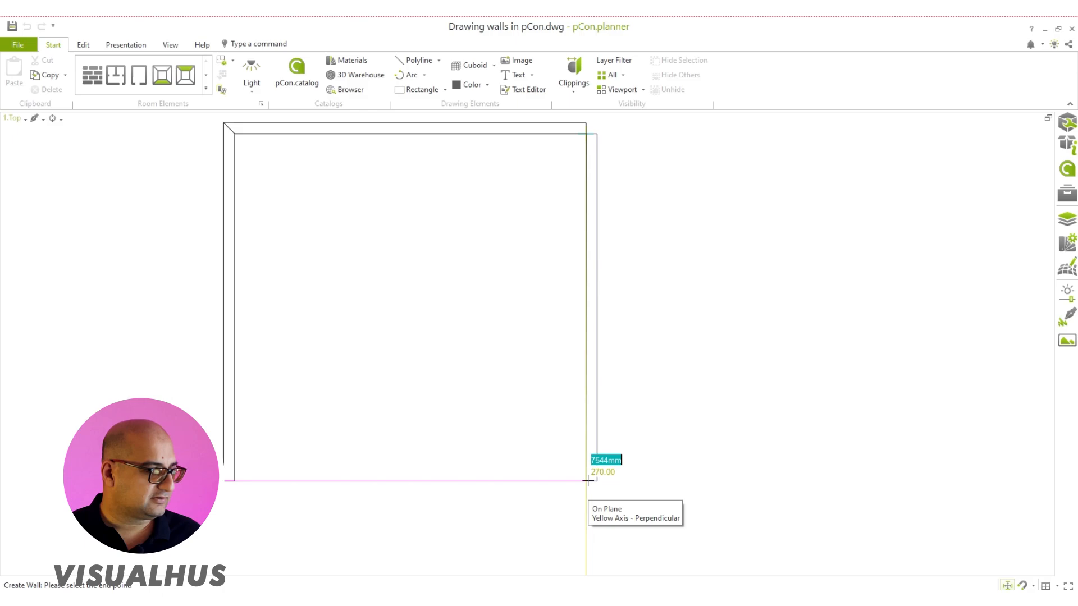
pyautogui.click(587, 481)
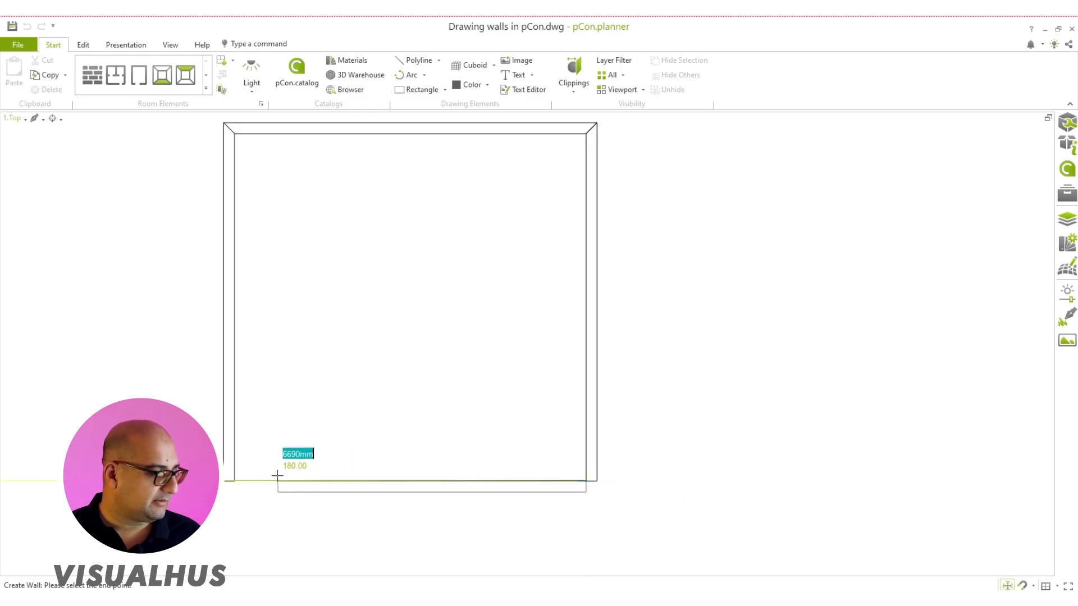
pyautogui.click(235, 481)
pyautogui.scroll(-2, 320, 455)
pyautogui.moveTo(330, 439); pyautogui.dragTo(355, 474, button='middle')
pyautogui.scroll(1, 341, 435)
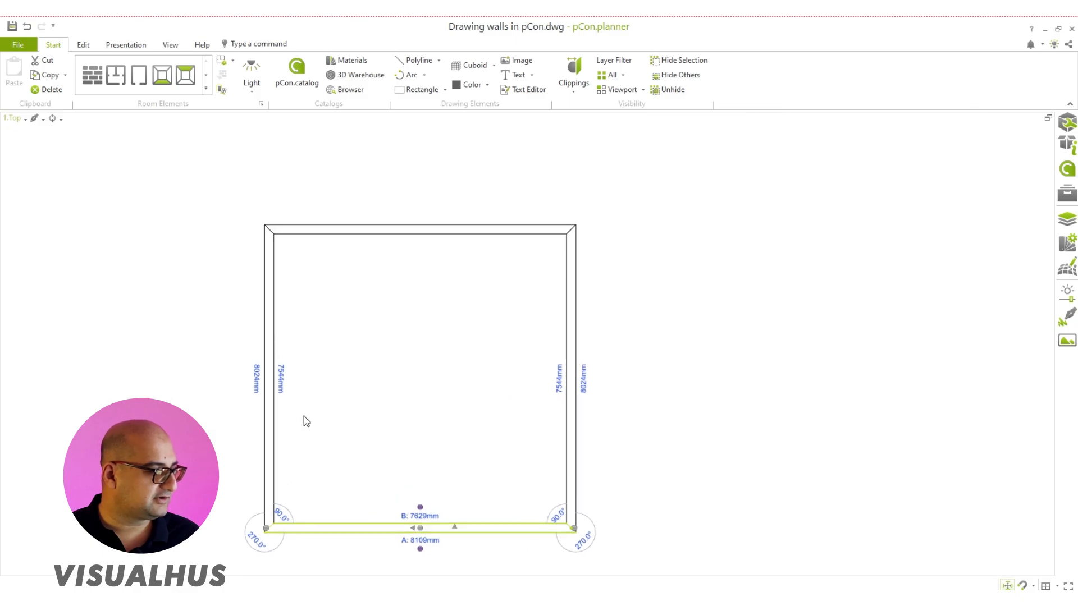
pyautogui.click(481, 357)
pyautogui.moveTo(433, 436); pyautogui.dragTo(476, 399, button='middle')
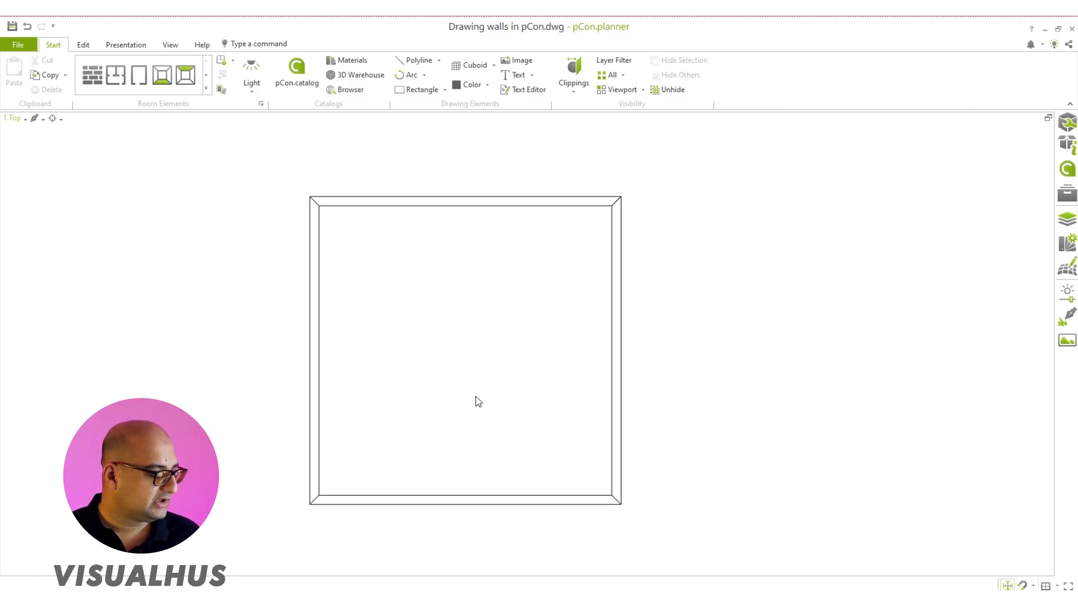
# Inspect the new room in perspective and shade its walls with a solid render style
pyautogui.click(13, 119)
pyautogui.click(21, 129)
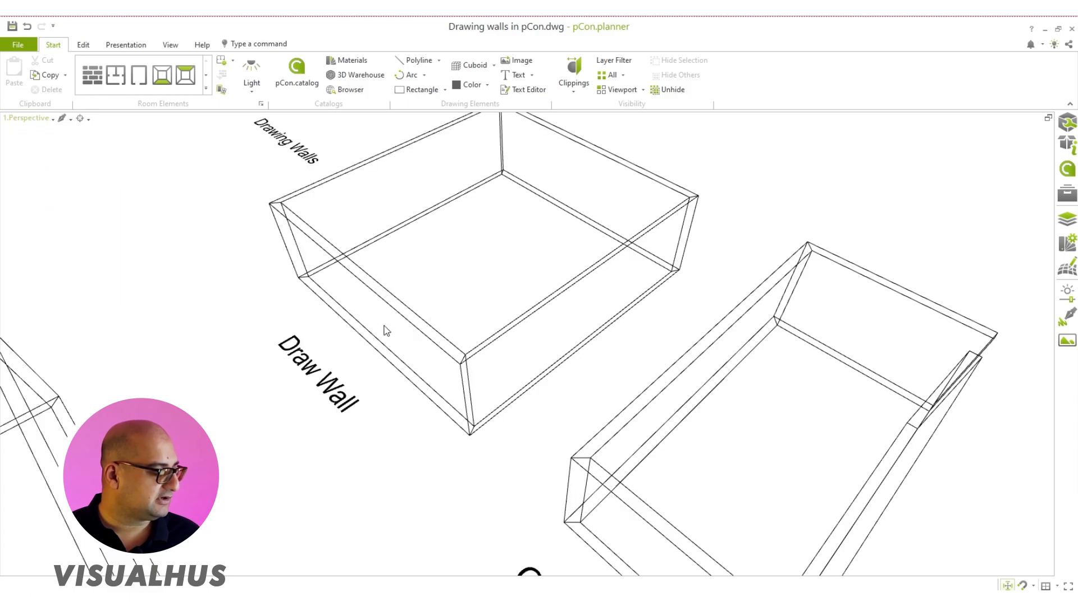
pyautogui.scroll(-3, 383, 326)
pyautogui.moveTo(373, 328); pyautogui.dragTo(555, 297, button='middle')
pyautogui.scroll(3, 440, 449)
pyautogui.moveTo(440, 456); pyautogui.dragTo(486, 428, button='right')
pyautogui.scroll(-2, 486, 429)
pyautogui.moveTo(486, 428); pyautogui.dragTo(409, 402, button='middle')
pyautogui.scroll(2, 408, 403)
pyautogui.scroll(1, 409, 403)
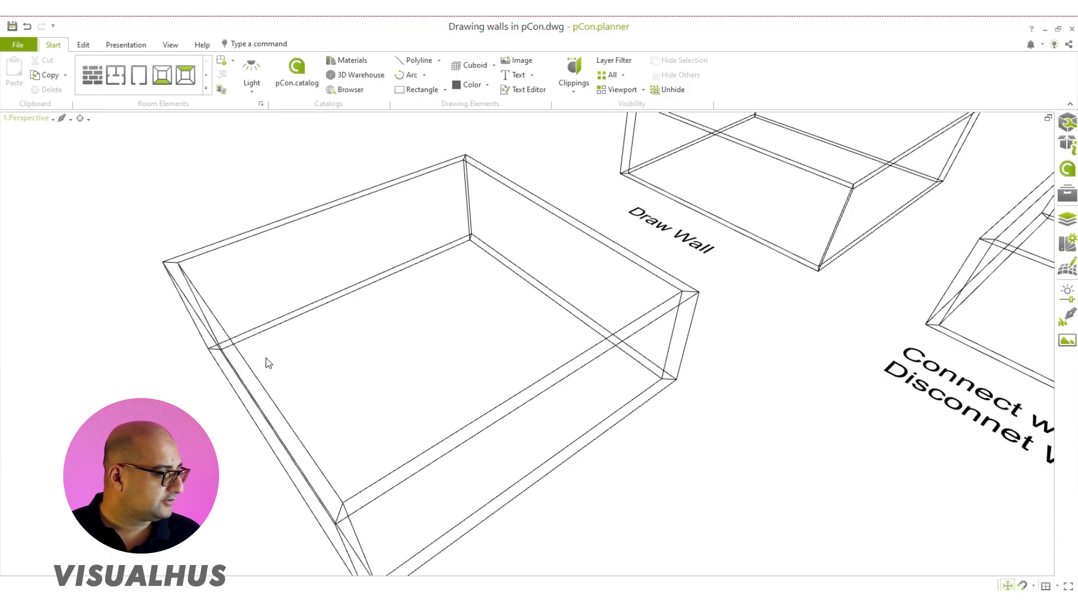
pyautogui.click(171, 45)
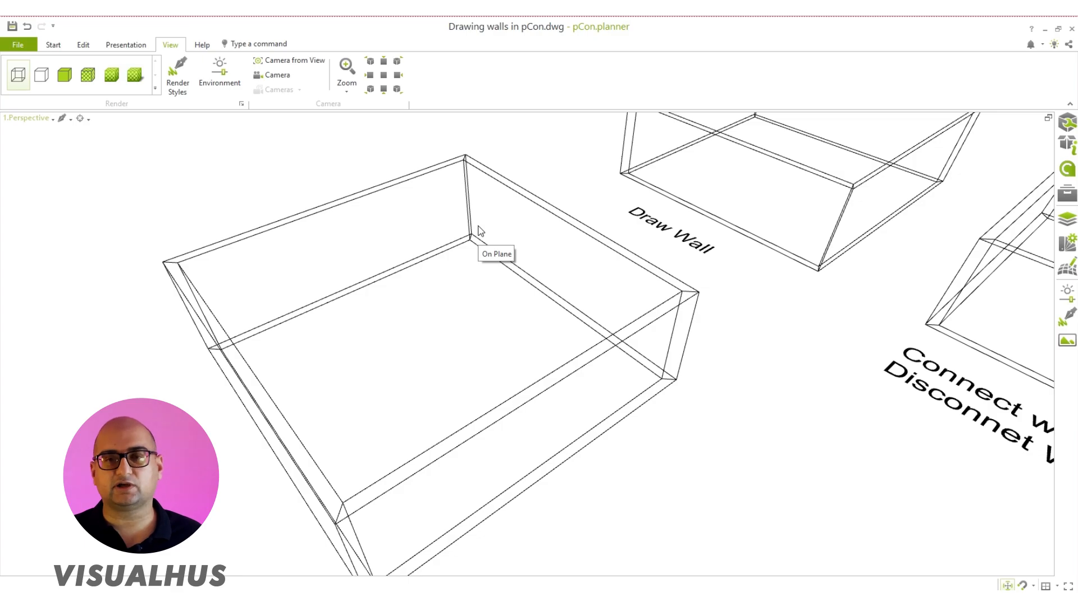
pyautogui.click(119, 80)
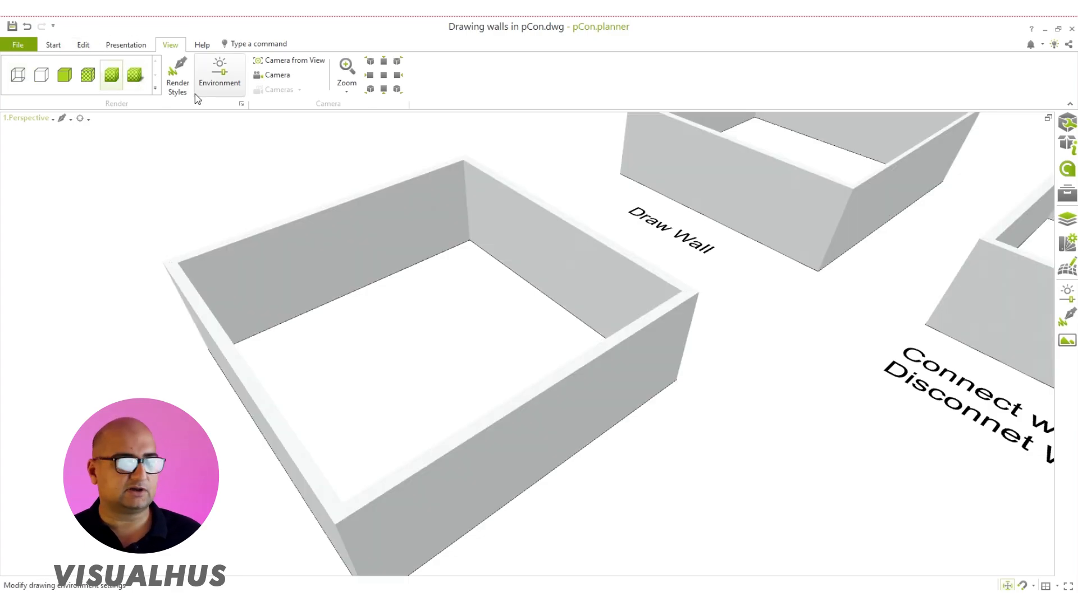
# Return to the top view with wireframe display and the new room in view
pyautogui.click(28, 118)
pyautogui.click(36, 176)
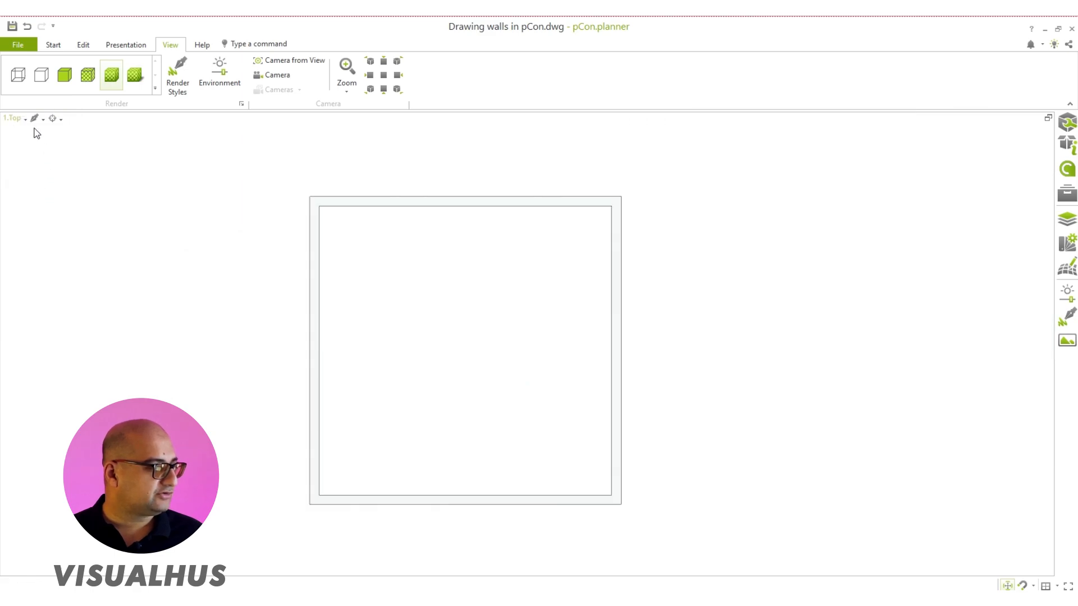
pyautogui.click(18, 77)
pyautogui.scroll(-2, 743, 404)
pyautogui.scroll(1, 588, 370)
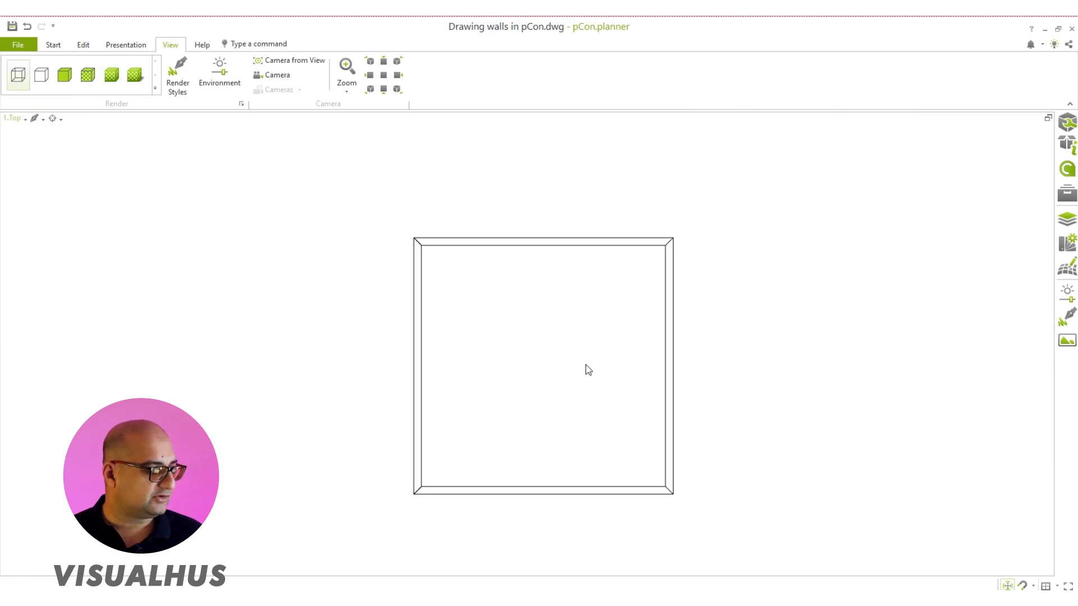
pyautogui.scroll(1, 567, 377)
pyautogui.moveTo(565, 380); pyautogui.dragTo(523, 376, button='middle')
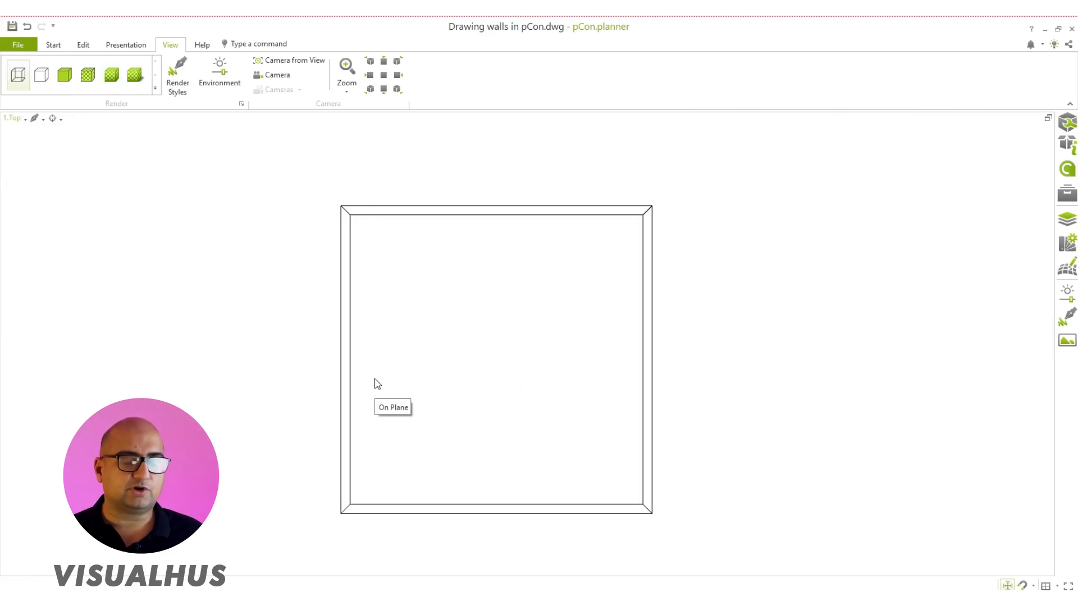
# Set the thickness of the room's left wall to 150 mm
pyautogui.moveTo(460, 343); pyautogui.dragTo(234, 347)
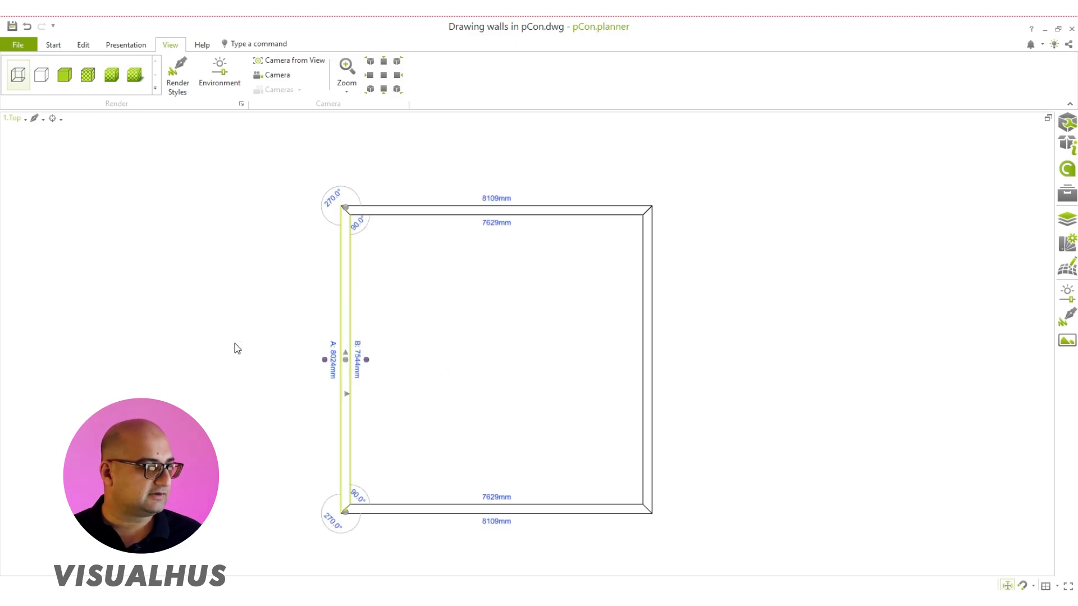
pyautogui.scroll(5, 369, 378)
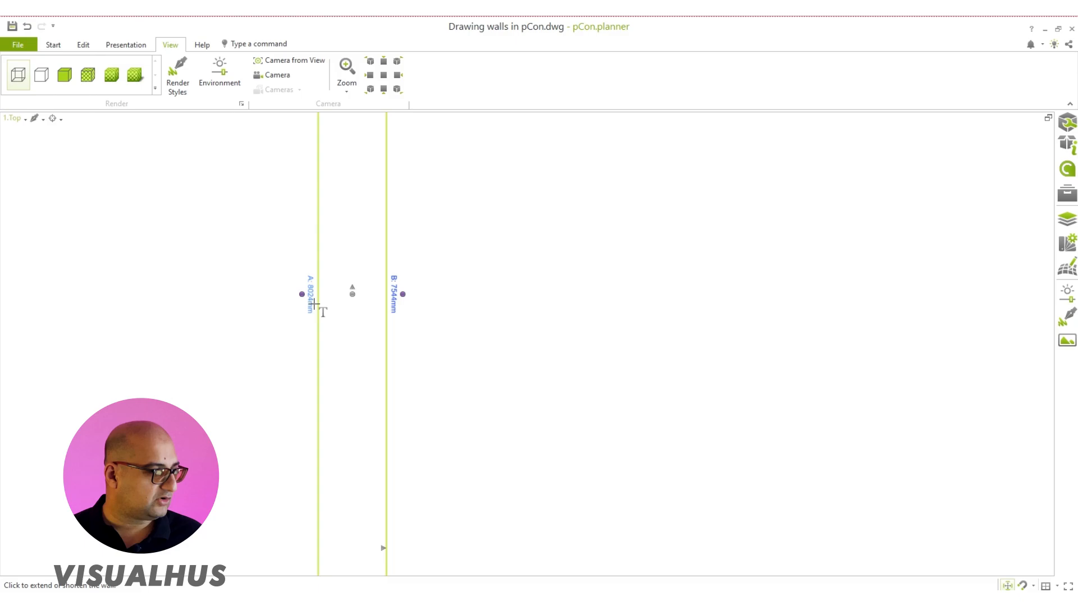
pyautogui.scroll(-5, 298, 292)
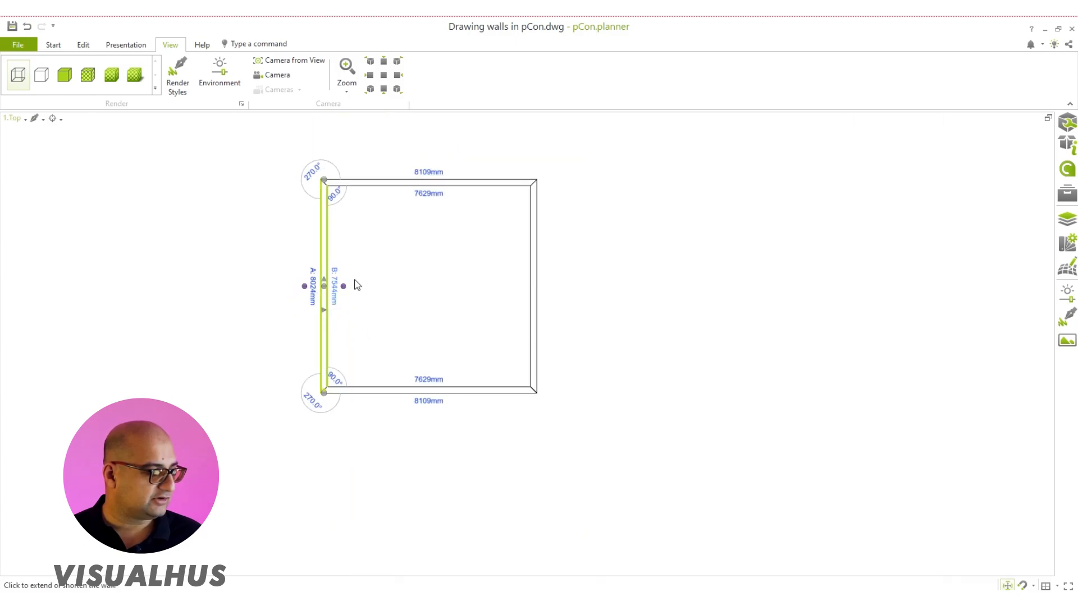
pyautogui.scroll(4, 303, 363)
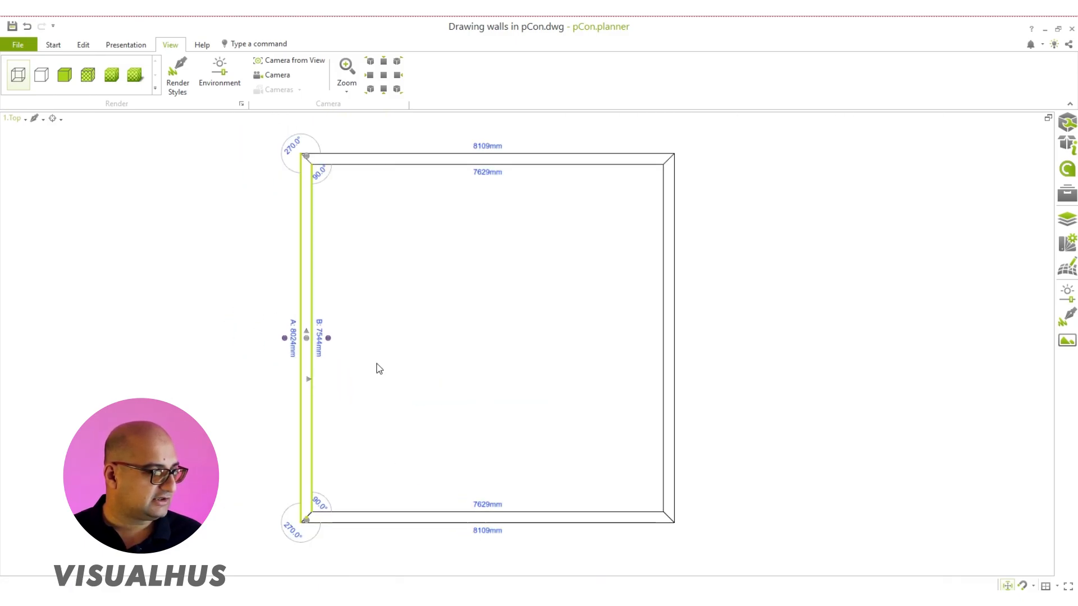
pyautogui.click(1068, 125)
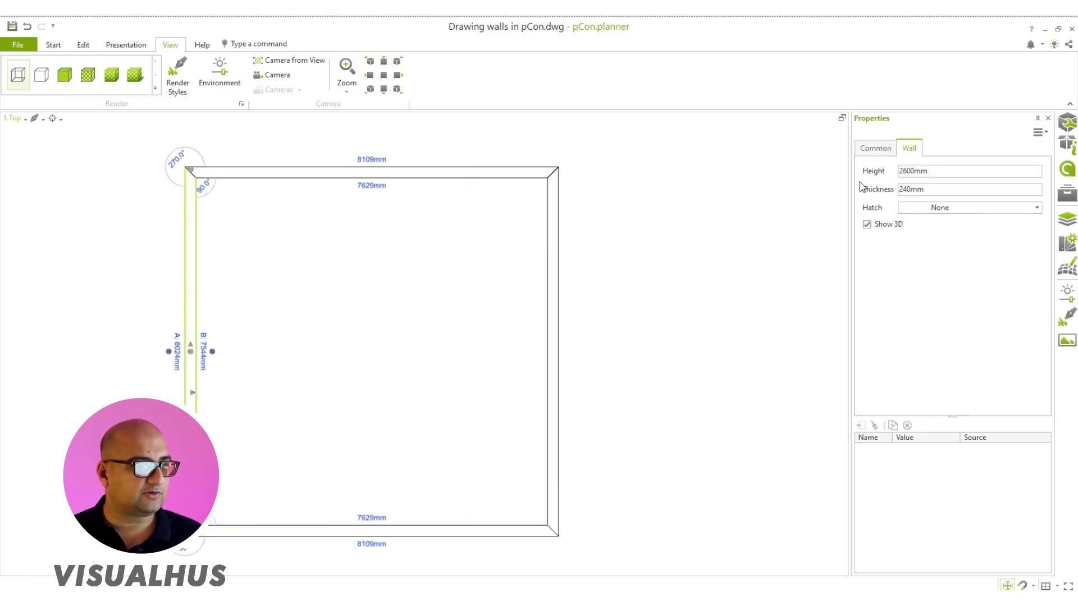
pyautogui.doubleClick(911, 189)
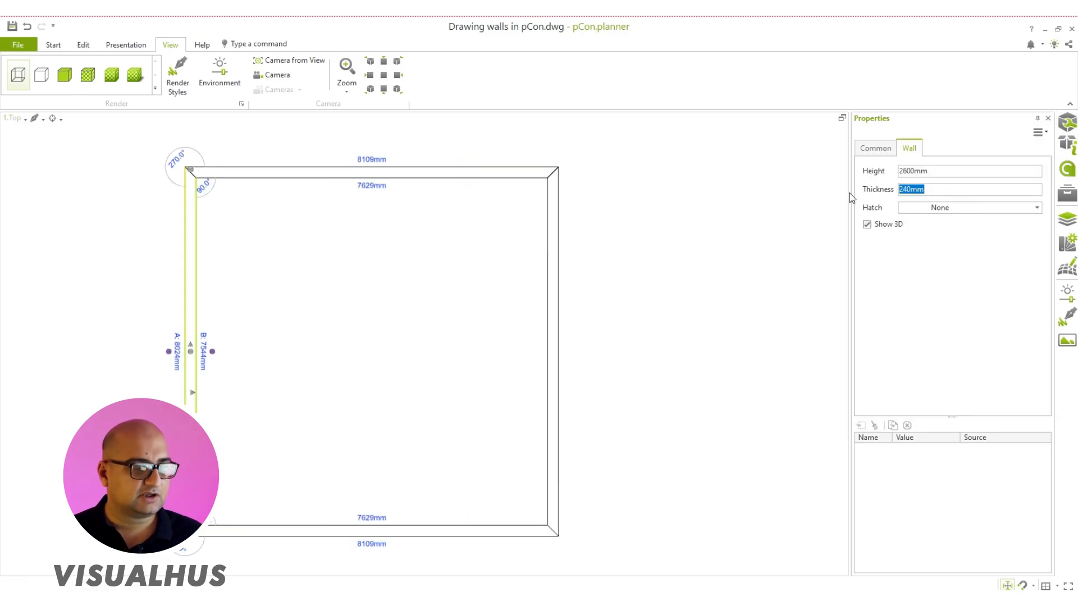
pyautogui.write('150')
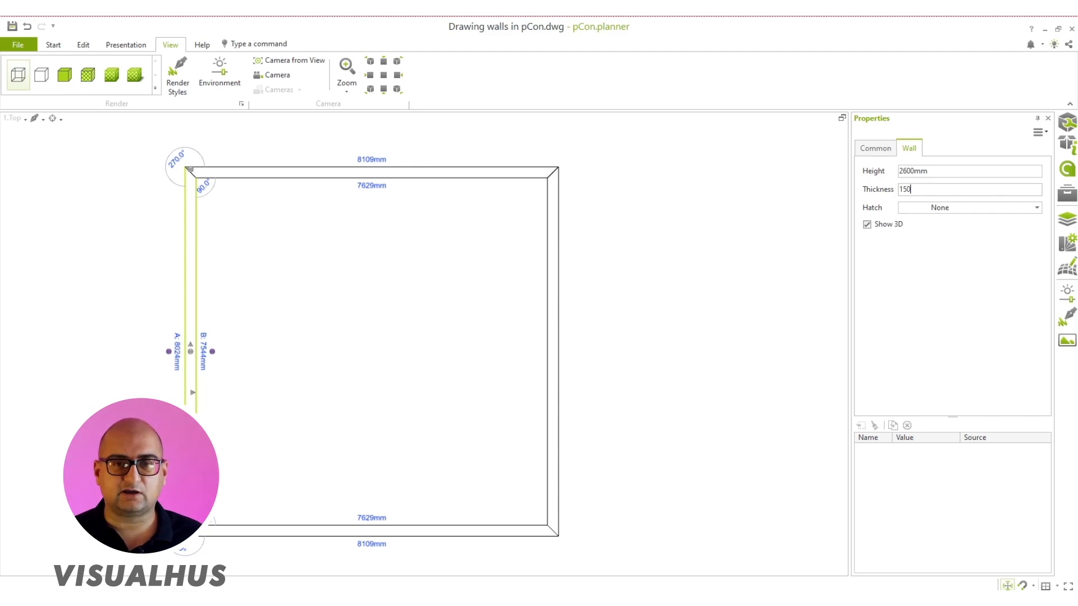
pyautogui.press('Return')
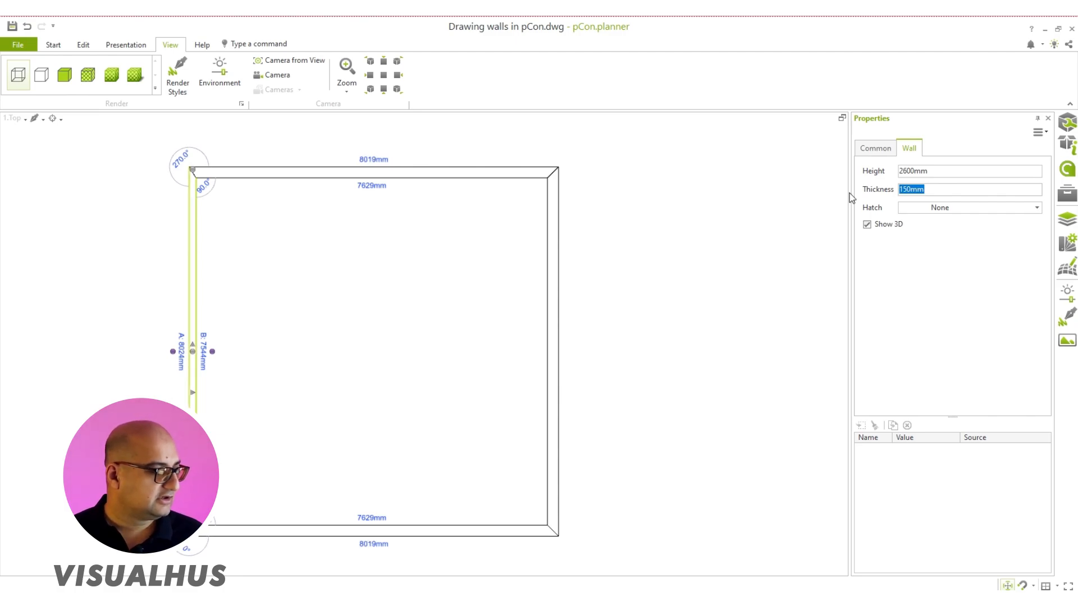
pyautogui.click(327, 361)
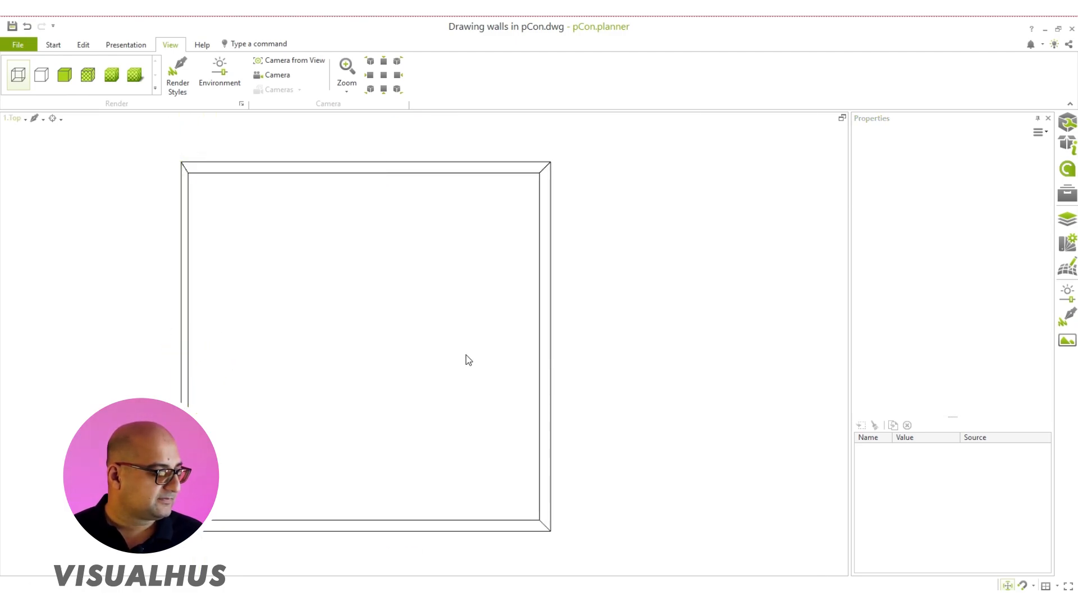
# Apply the Solid hatch to the room's left wall and replace it with Cross
pyautogui.click(184, 353)
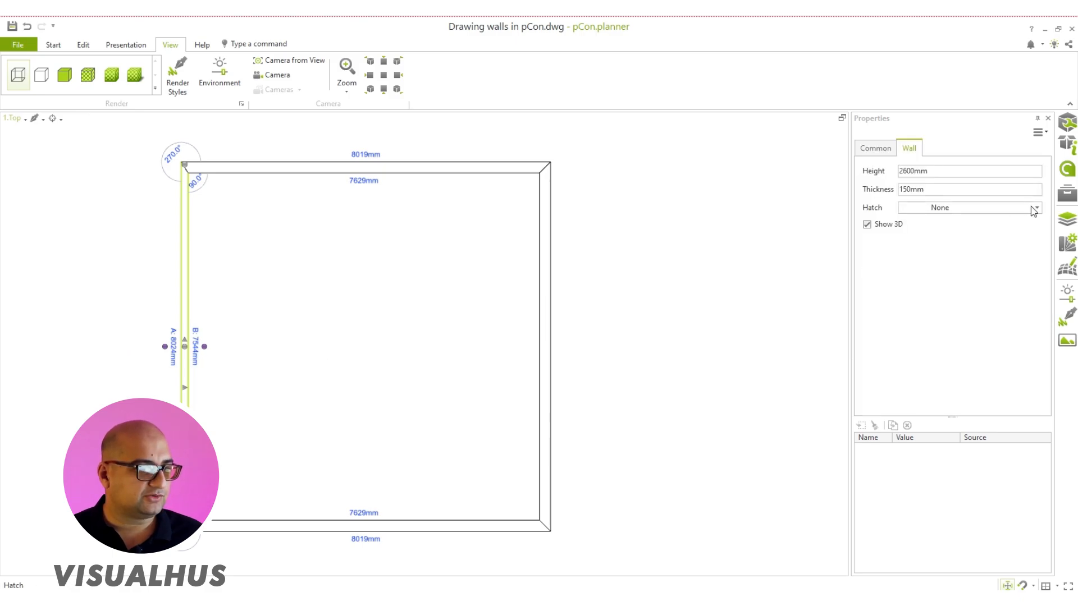
pyautogui.click(1033, 209)
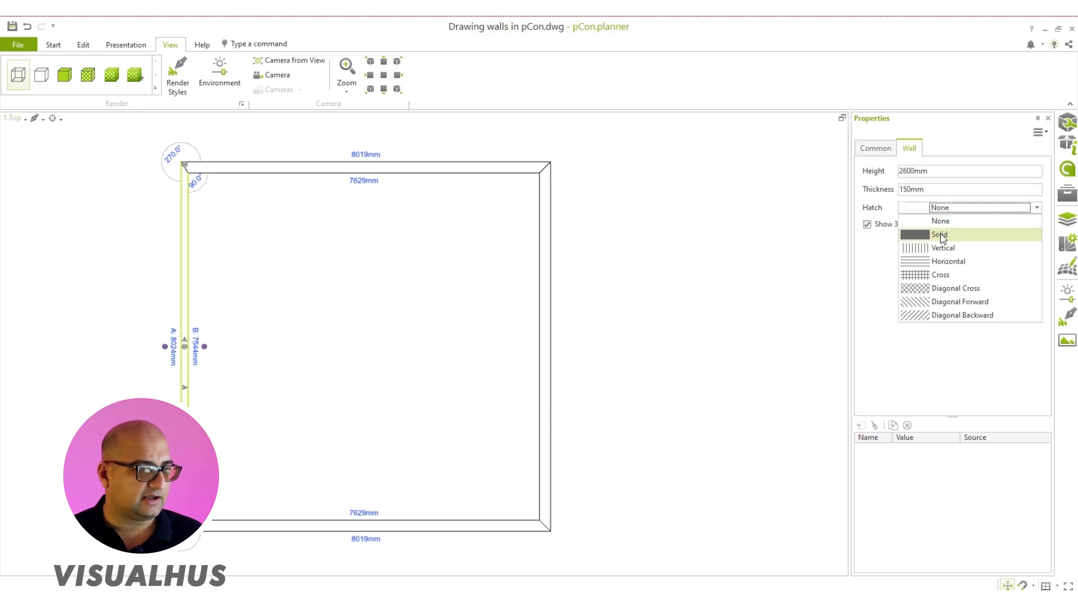
pyautogui.click(940, 235)
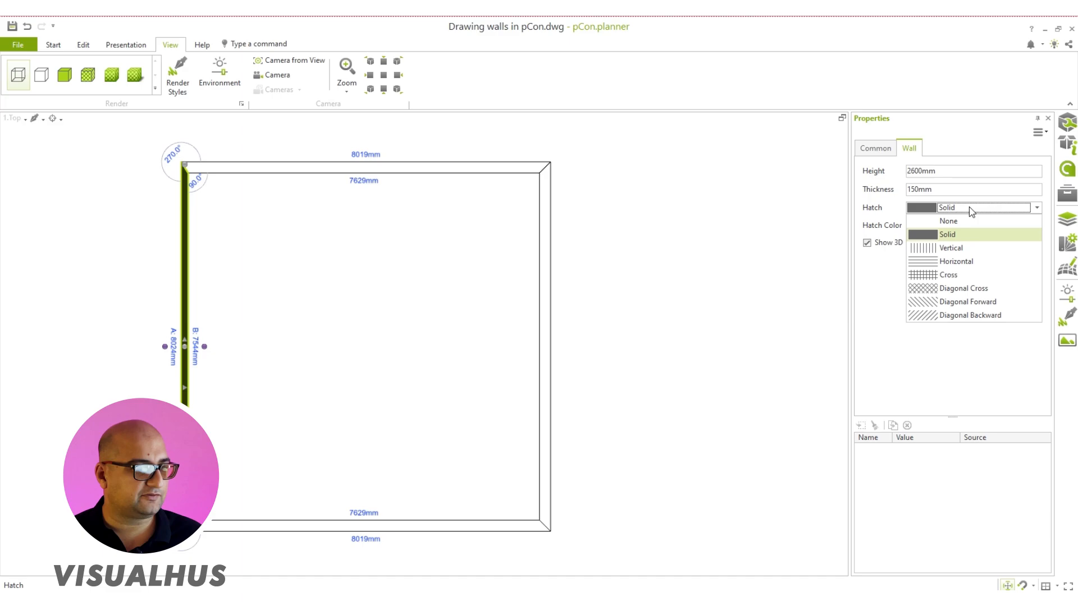
pyautogui.click(943, 275)
pyautogui.click(313, 371)
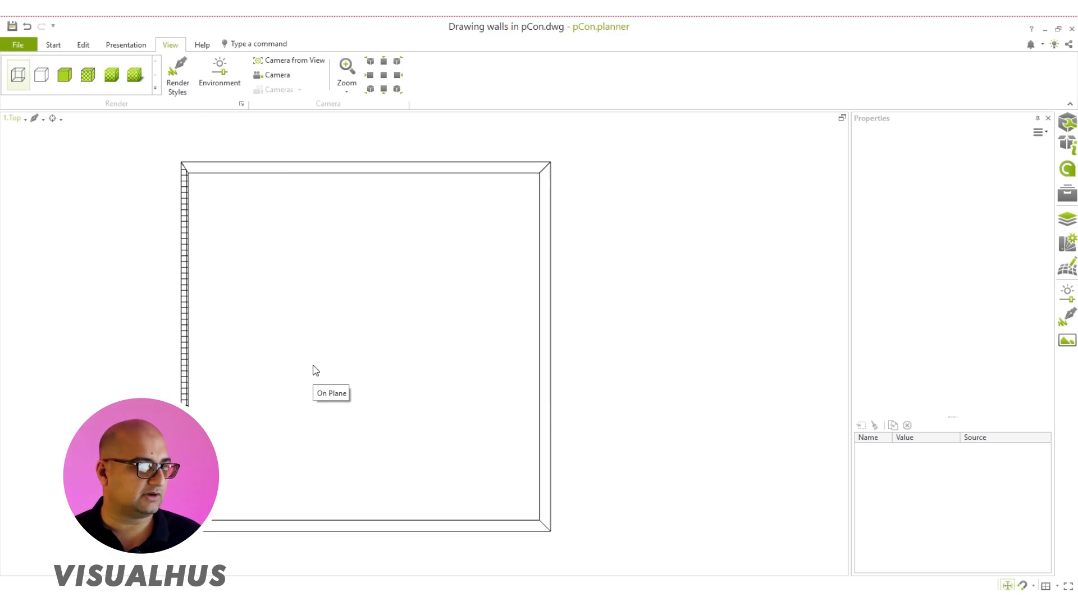
pyautogui.moveTo(493, 392); pyautogui.dragTo(405, 393, button='middle')
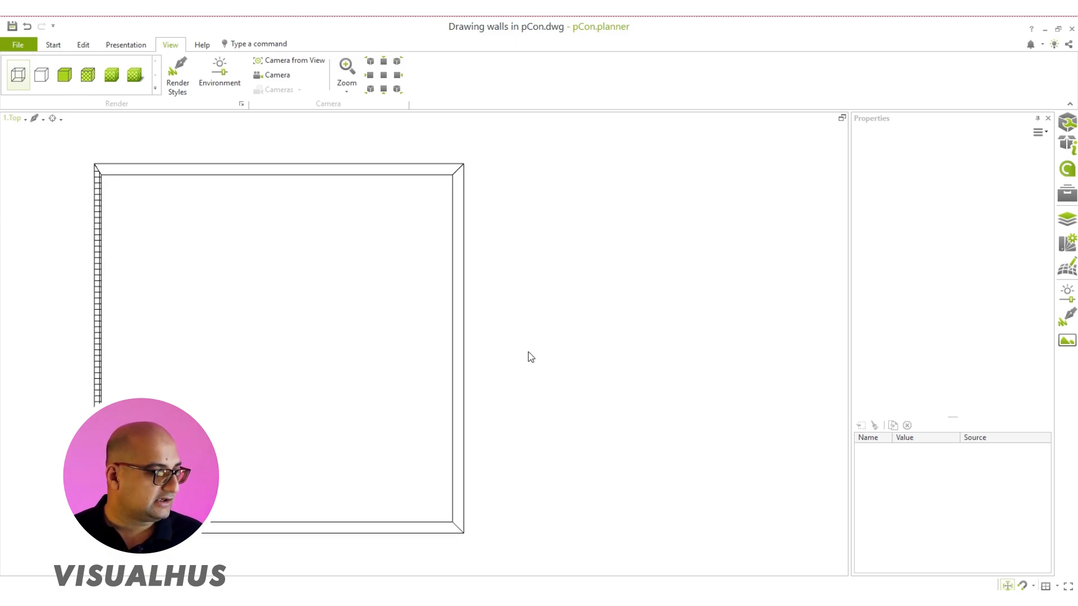
pyautogui.click(457, 348)
pyautogui.click(479, 318)
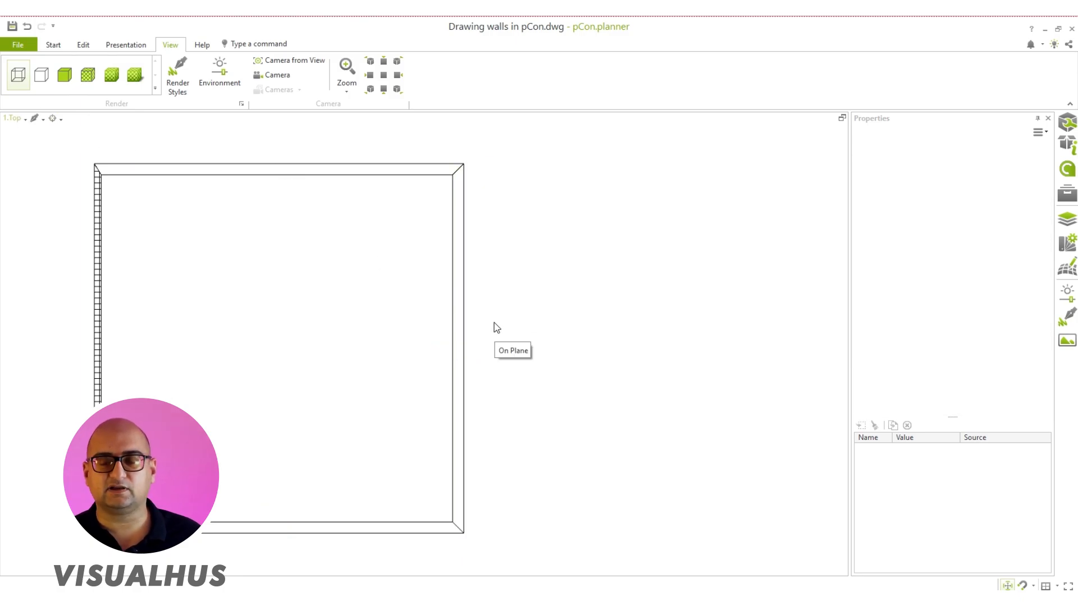
pyautogui.click(12, 118)
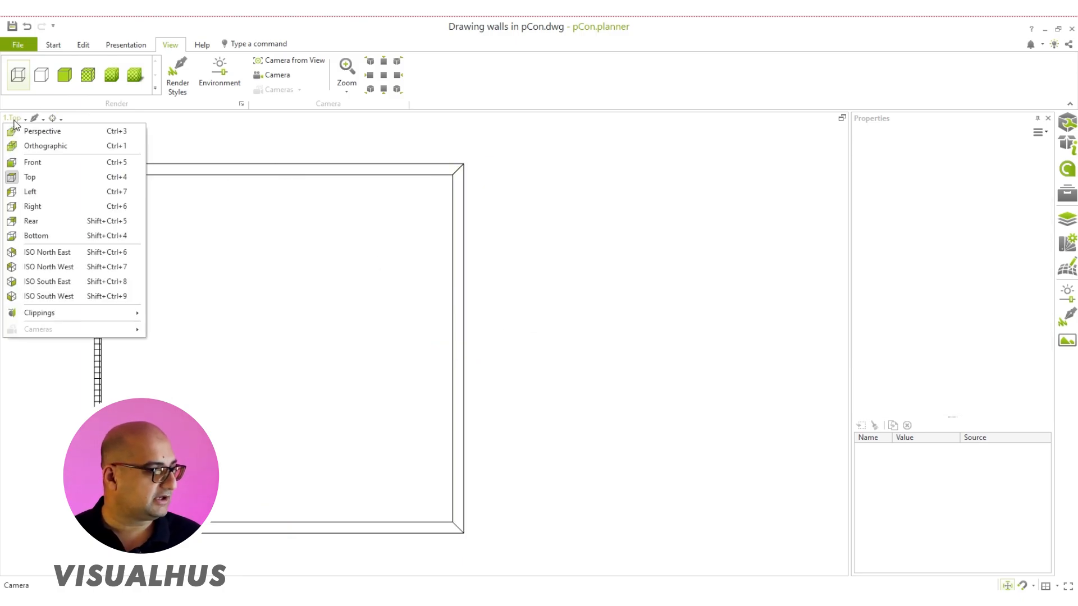
pyautogui.click(41, 145)
# Start the Wall tool for drawing a new set of walls beside the existing room
pyautogui.scroll(-2, 565, 345)
pyautogui.moveTo(565, 346)
pyautogui.mouseDown(button='middle')
pyautogui.moveTo(495, 347)
pyautogui.moveTo(515, 327)
pyautogui.mouseUp(button='middle')
pyautogui.scroll(1, 517, 349)
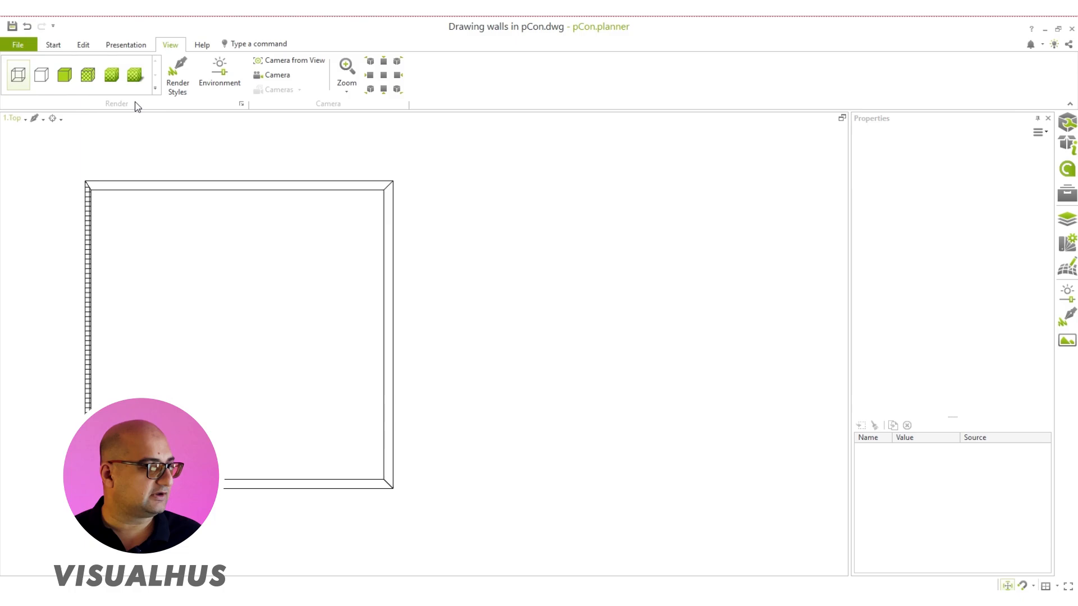
pyautogui.click(53, 44)
pyautogui.click(91, 76)
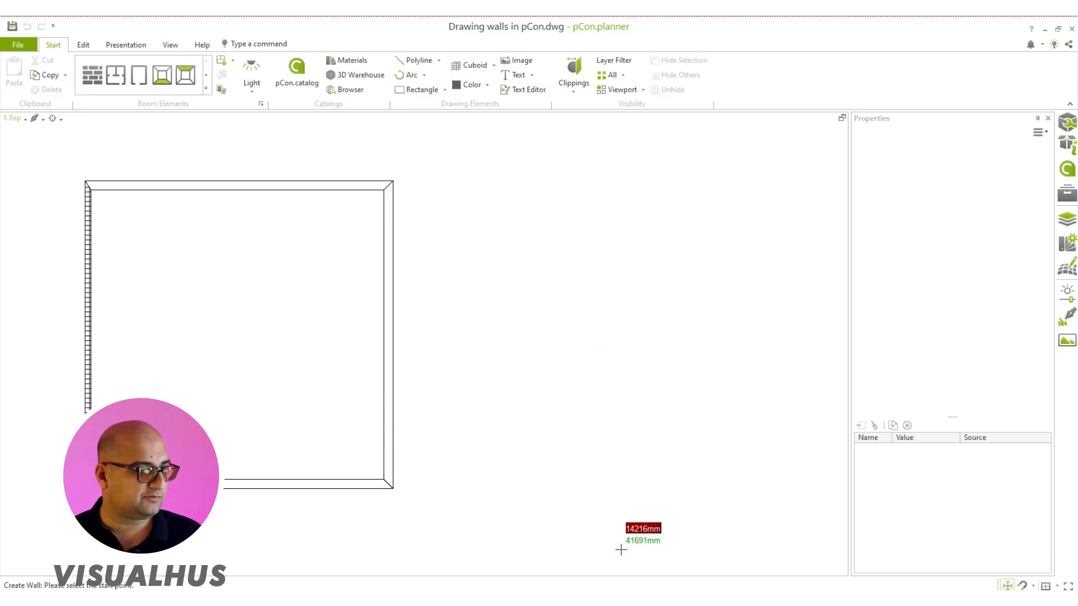
pyautogui.click(1045, 29)
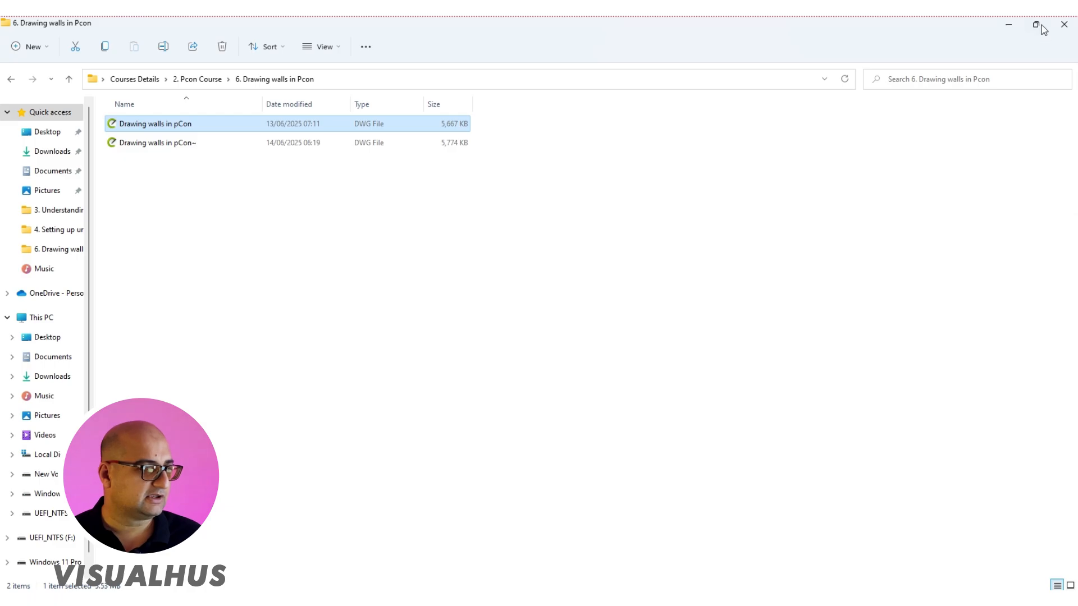
pyautogui.click(1041, 25)
pyautogui.doubleClick(16, 217)
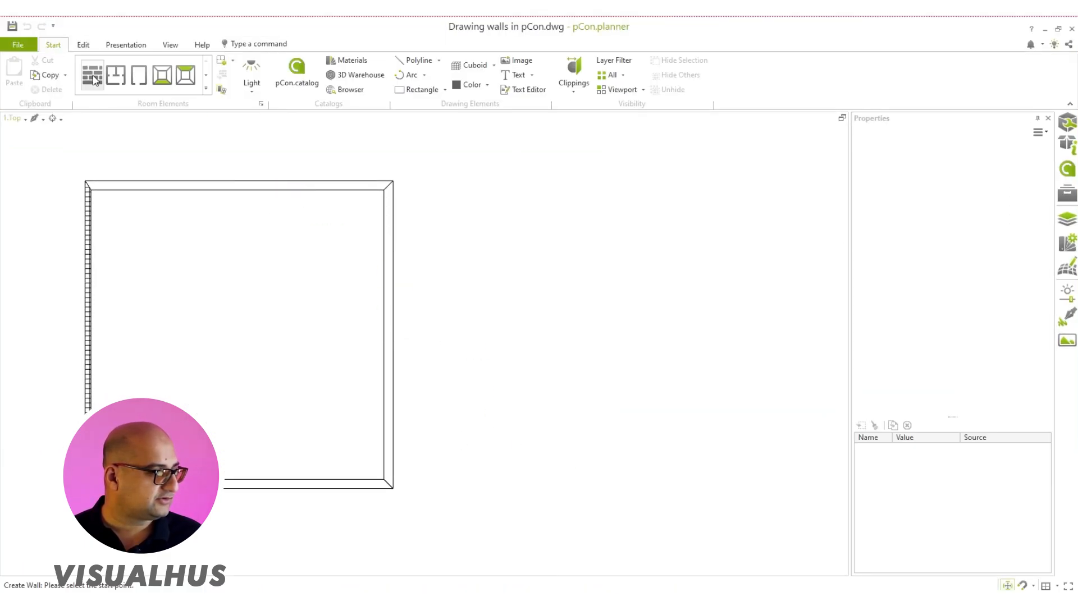
# Draw a vertical wall 7000 mm long at 90° in the empty area to the right of the existing room
pyautogui.click(532, 487)
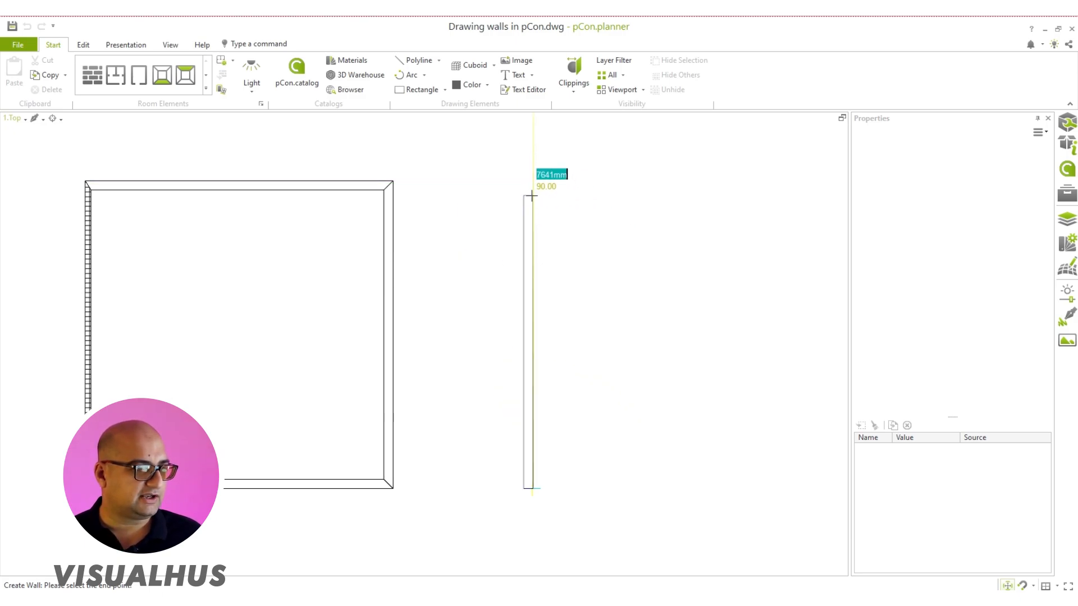
pyautogui.write('7000')
pyautogui.scroll(-2, 508, 241)
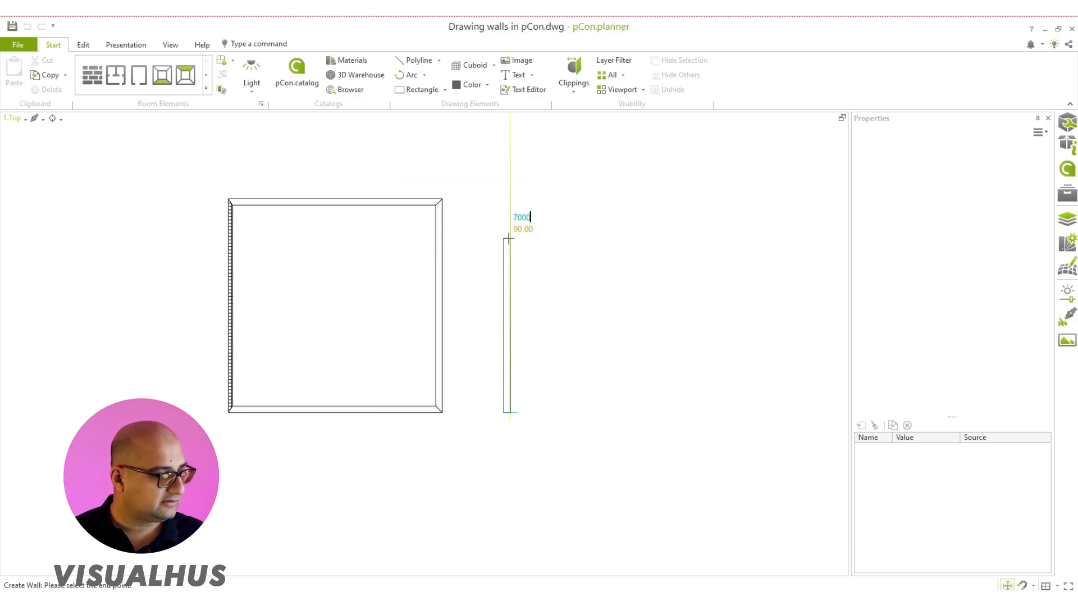
pyautogui.press('Tab')
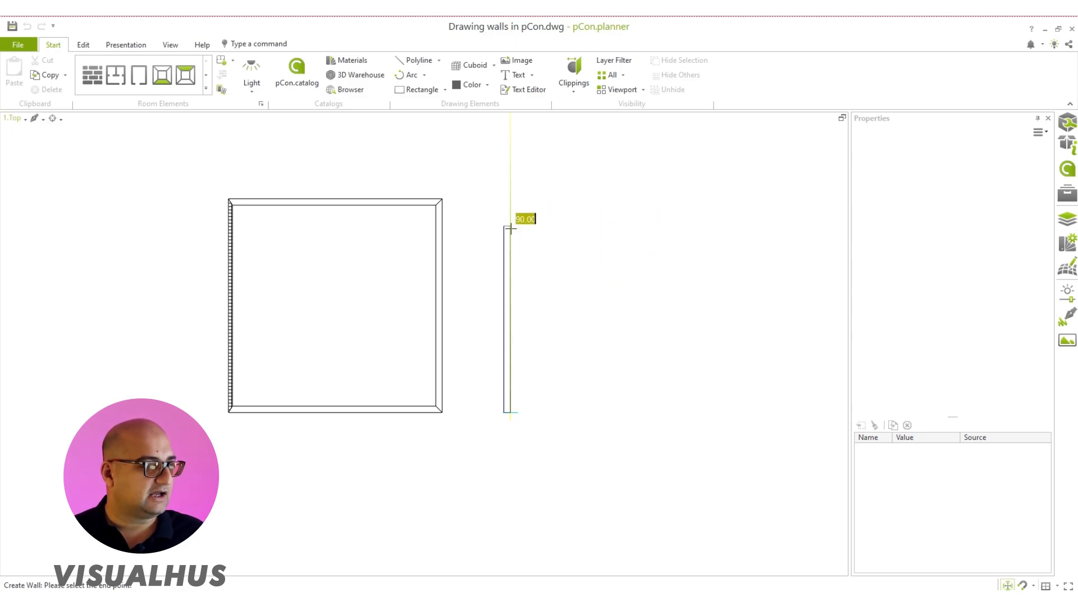
pyautogui.click(510, 226)
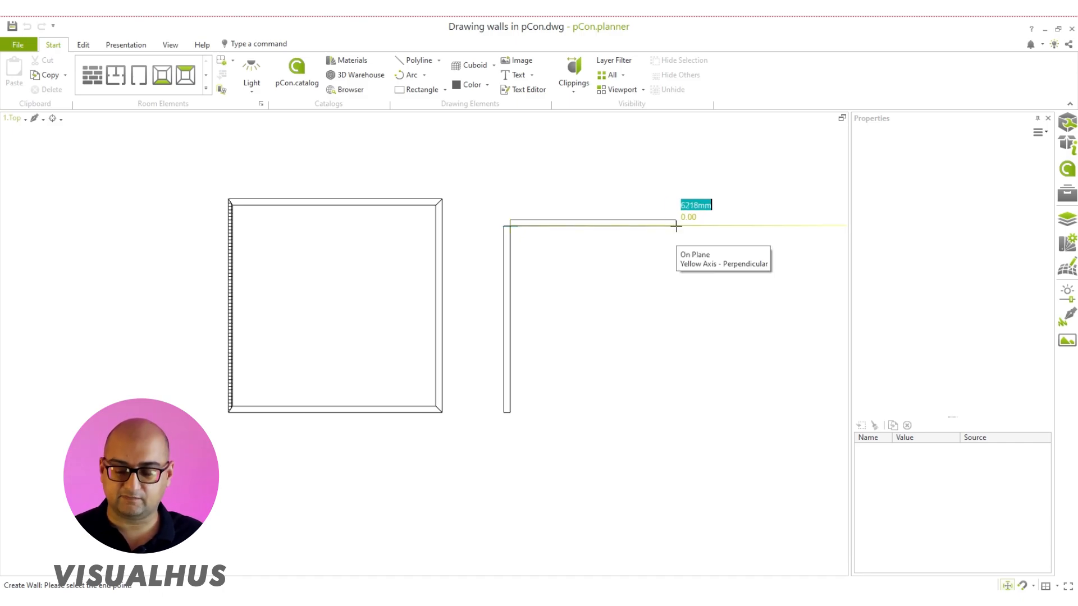
# Continue from the vertical wall's upper end with a horizontal wall 6000 mm long at 0°
pyautogui.write('7000')
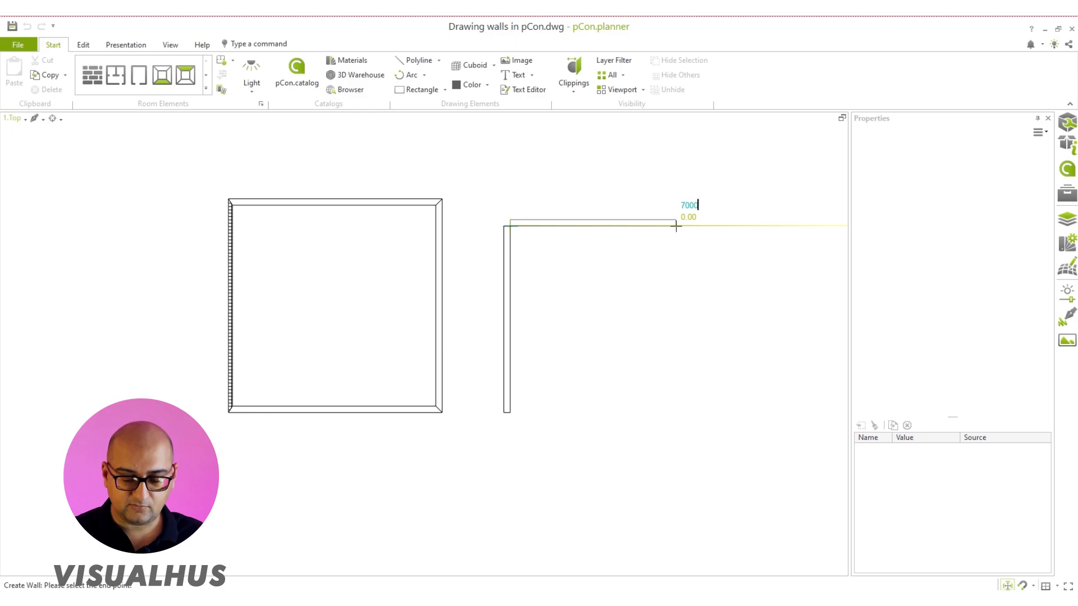
pyautogui.press('BackSpace')
pyautogui.press('BackSpace')
pyautogui.press('BackSpace')
pyautogui.press('BackSpace')
pyautogui.write('60')
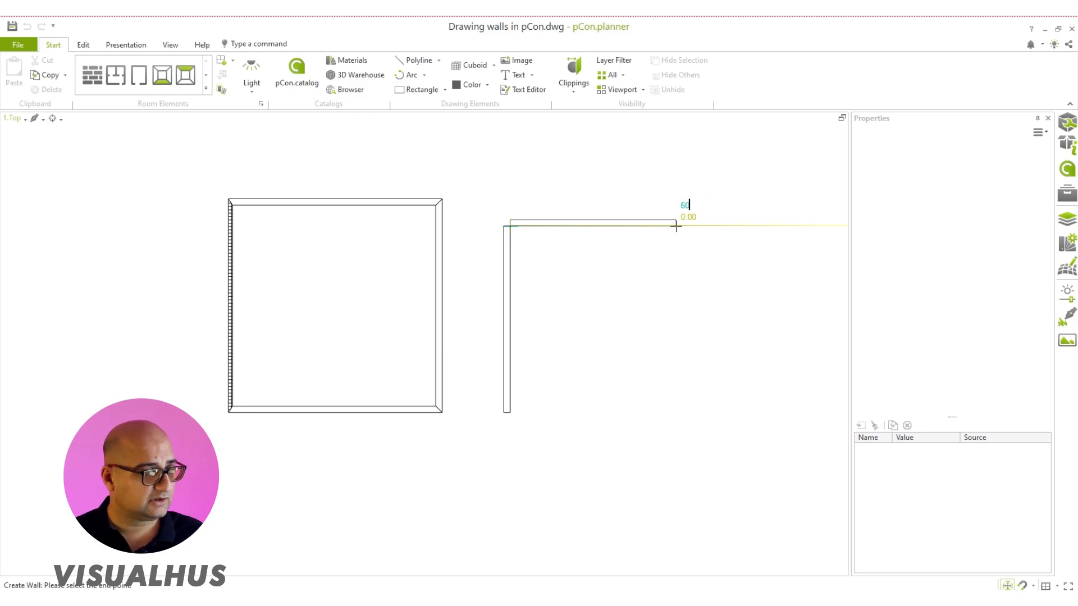
pyautogui.write('00mm')
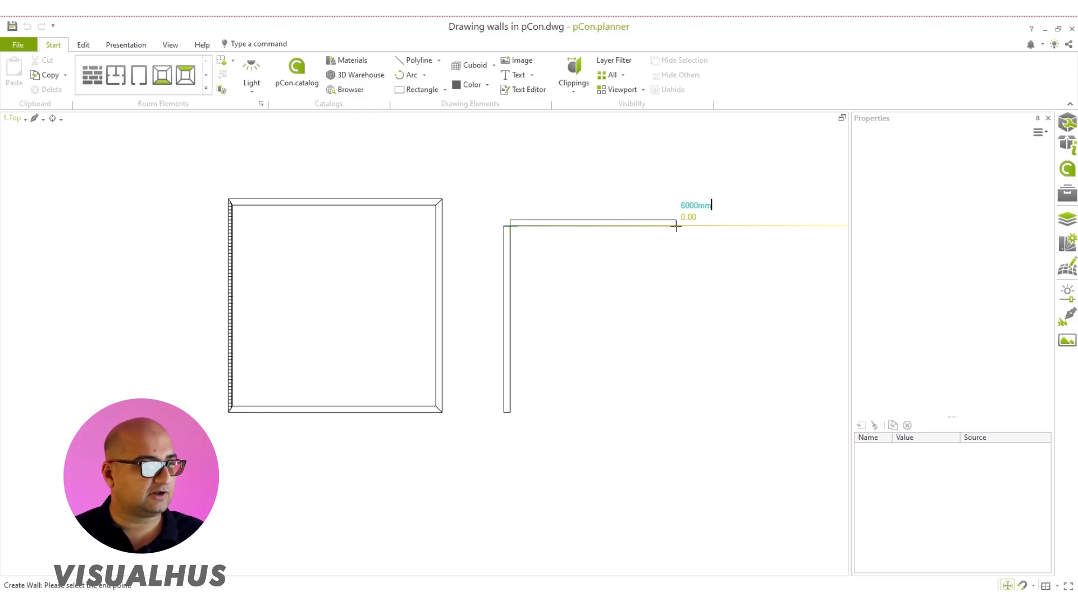
pyautogui.press('Tab')
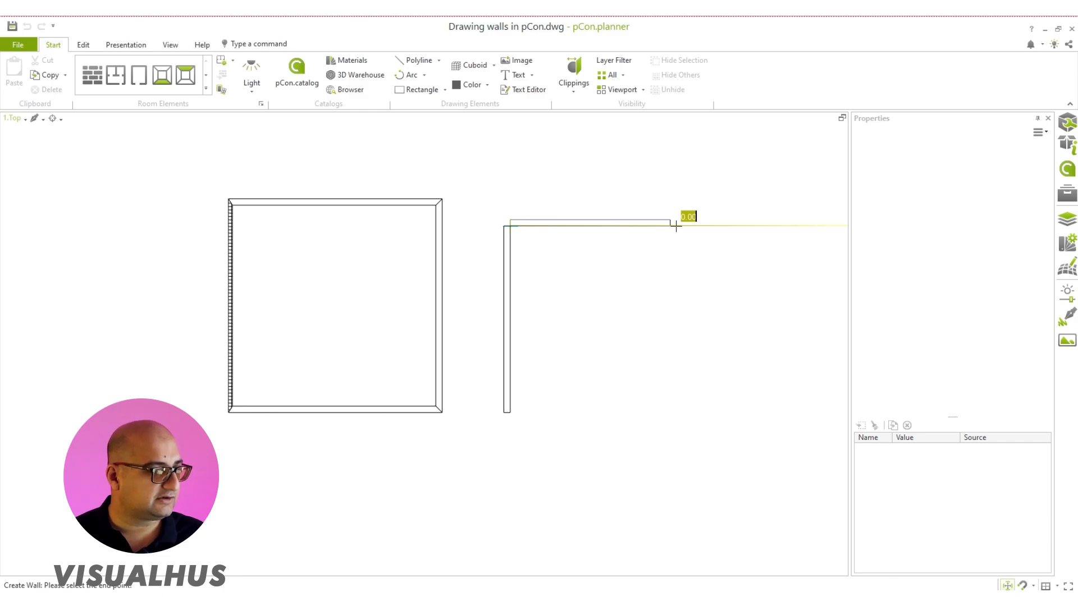
pyautogui.moveTo(675, 236); pyautogui.dragTo(641, 206, button='middle')
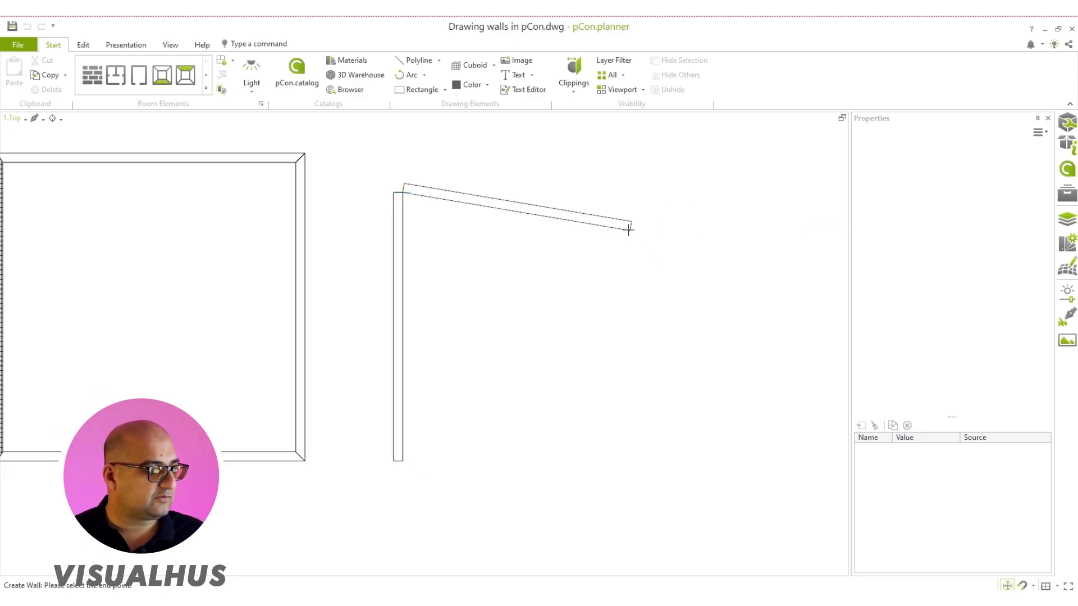
pyautogui.click(632, 195)
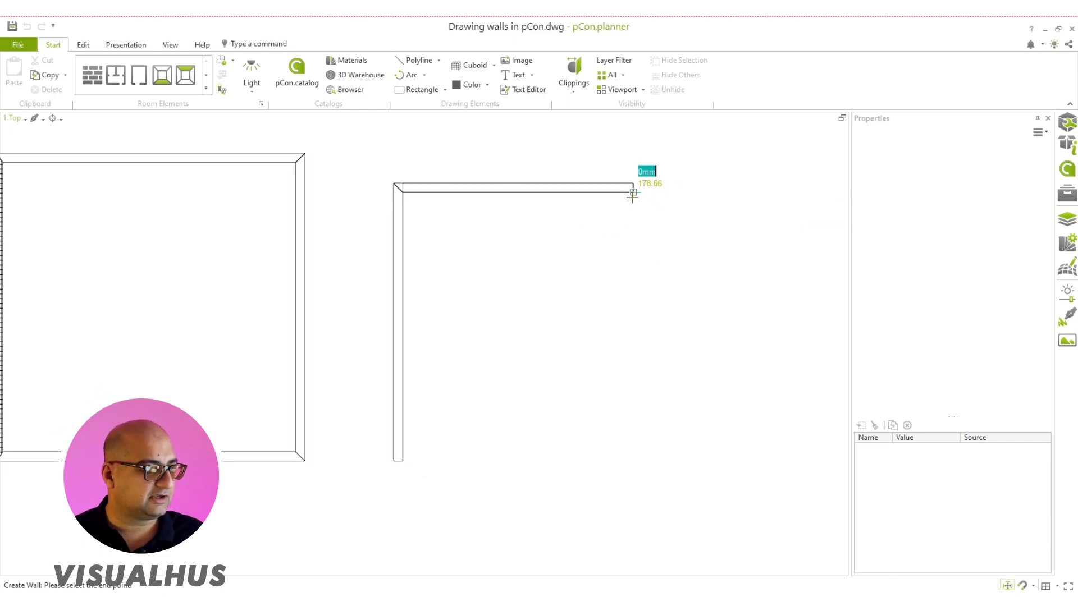
# Draw the right wall 7000 mm straight down, ending level with the left wall's lower end
pyautogui.moveTo(646, 408); pyautogui.dragTo(637, 272, button='middle')
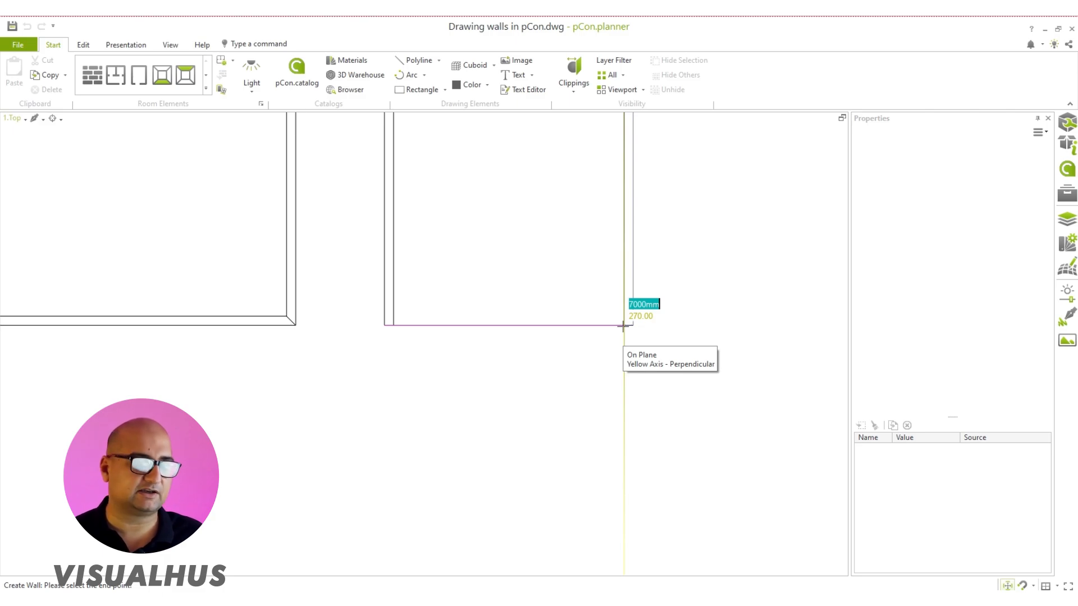
pyautogui.moveTo(623, 326); pyautogui.dragTo(669, 485, button='middle')
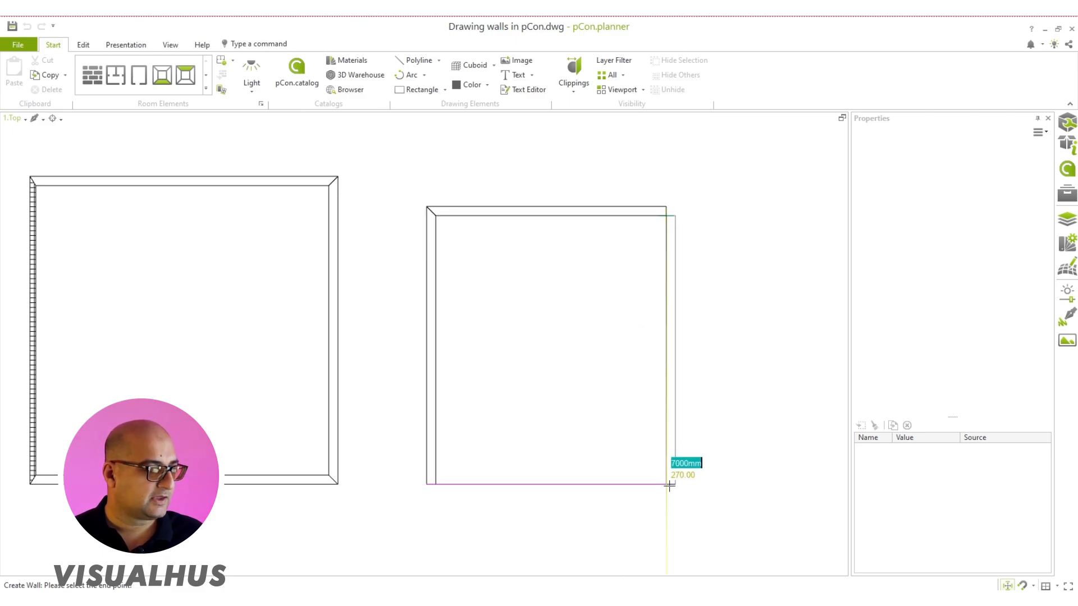
pyautogui.click(669, 485)
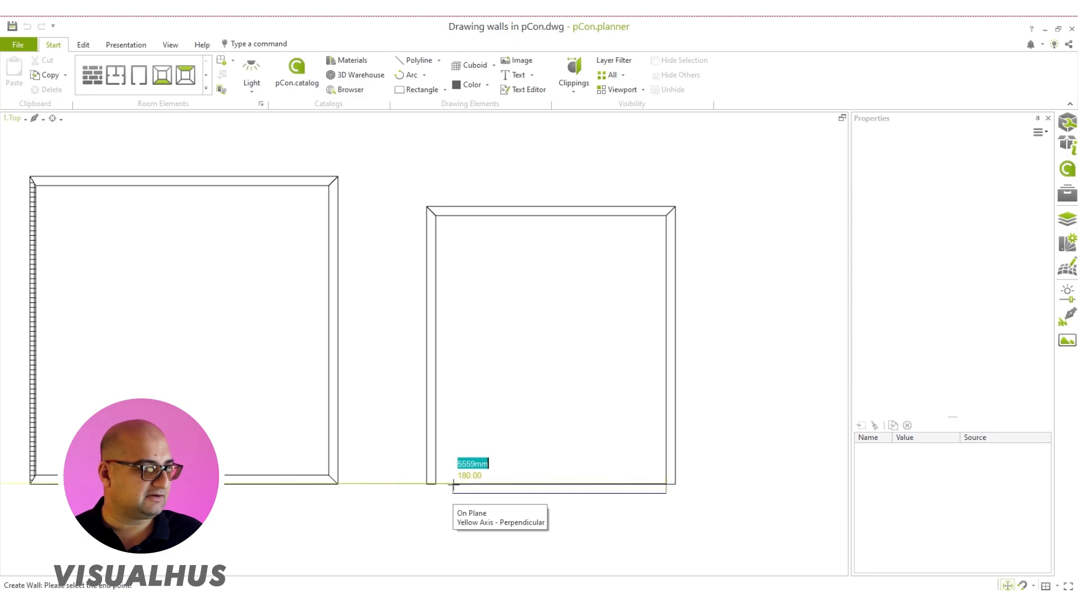
# Draw the bottom wall about 5430 mm toward the left, stopping short of the left wall, and finish wall creation
pyautogui.click(453, 484)
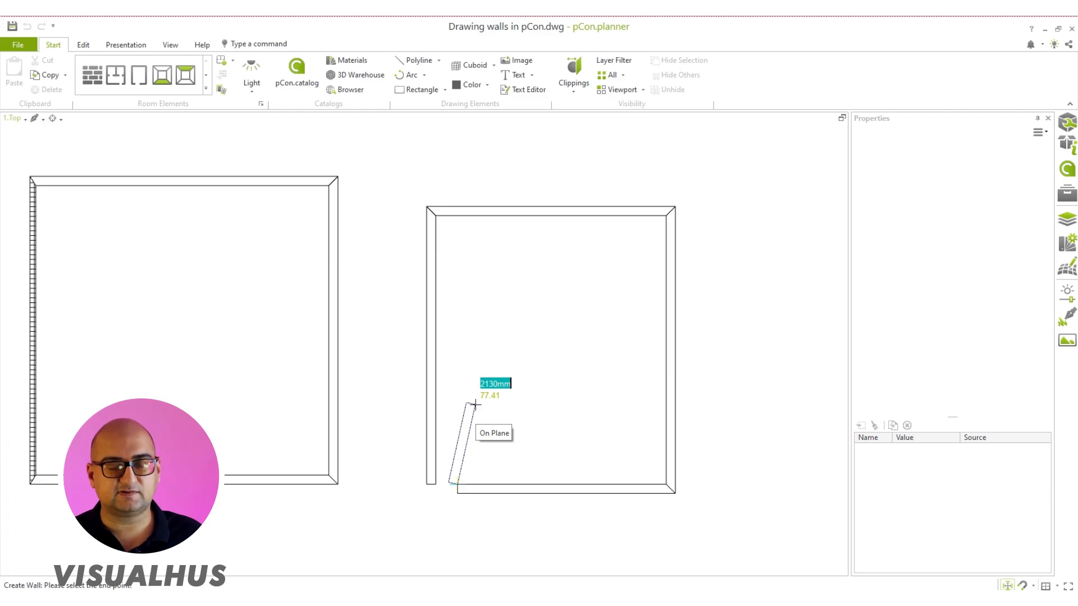
pyautogui.press('Escape')
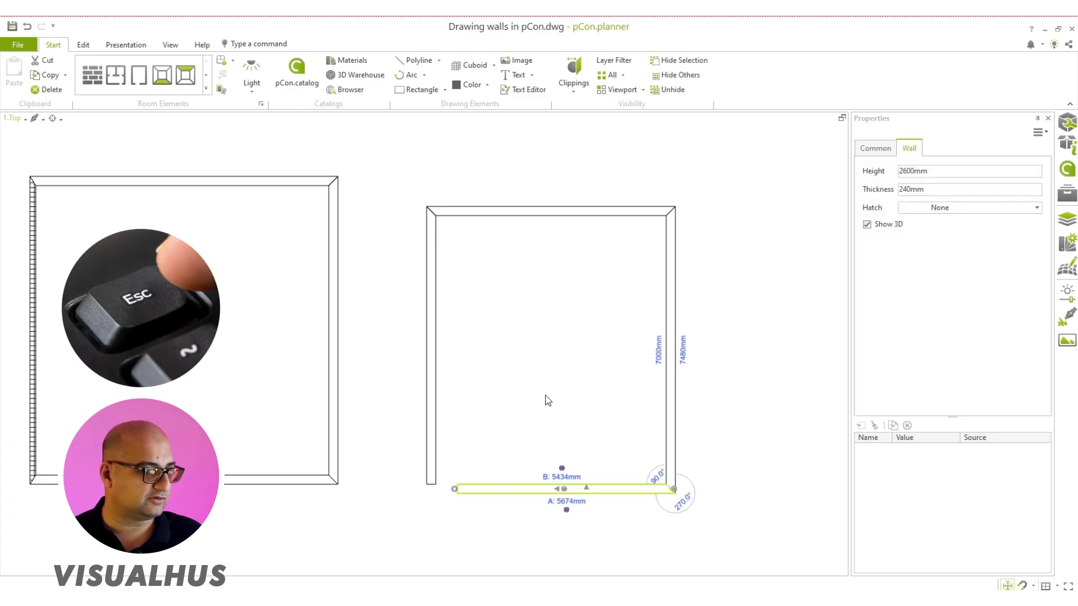
pyautogui.press('Escape')
# Try selecting the left and bottom walls together across the open lower-left corner, and clear the selection
pyautogui.moveTo(582, 375); pyautogui.dragTo(534, 378, button='middle')
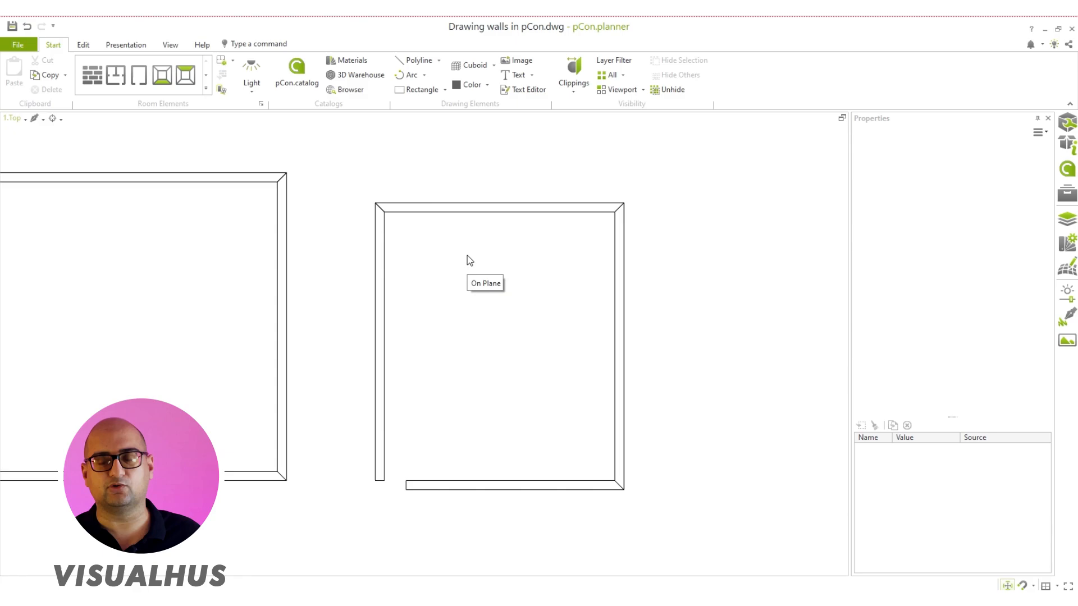
pyautogui.scroll(3, 476, 331)
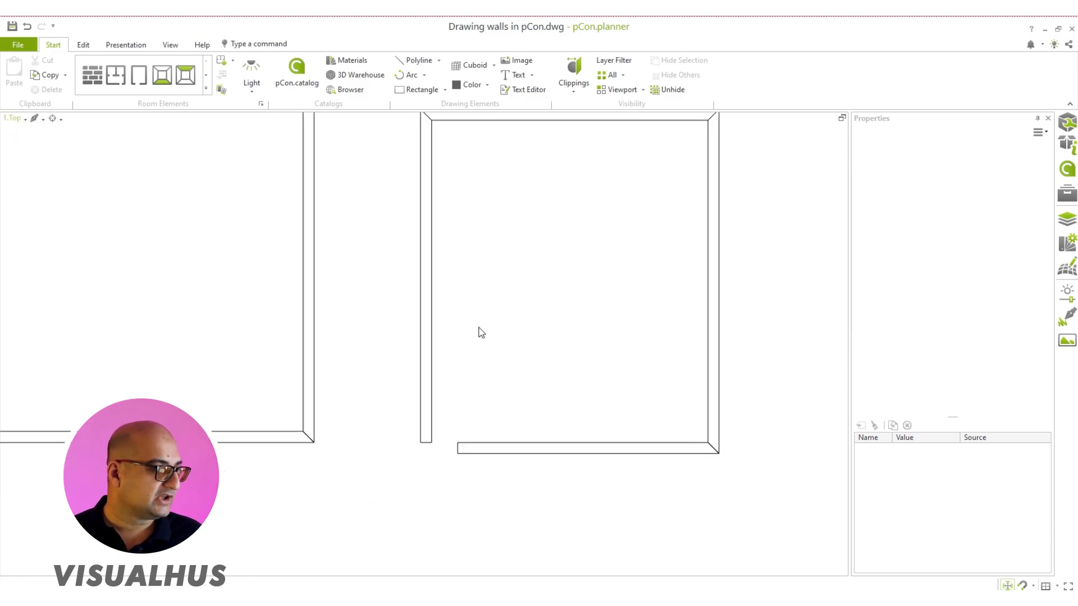
pyautogui.moveTo(556, 536); pyautogui.dragTo(320, 378)
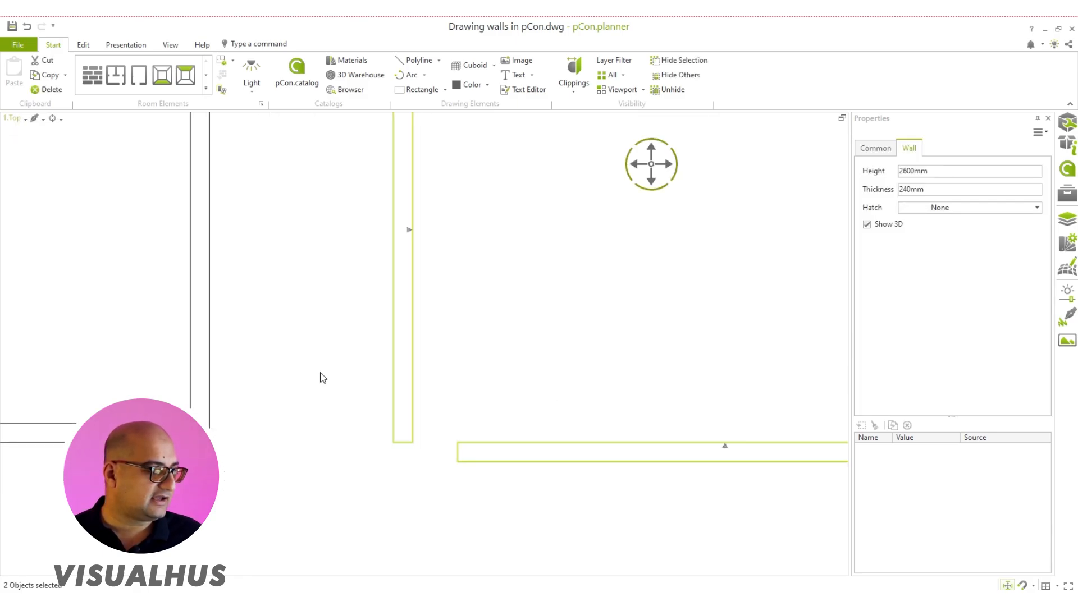
pyautogui.click(536, 503)
pyautogui.moveTo(559, 507); pyautogui.dragTo(370, 388)
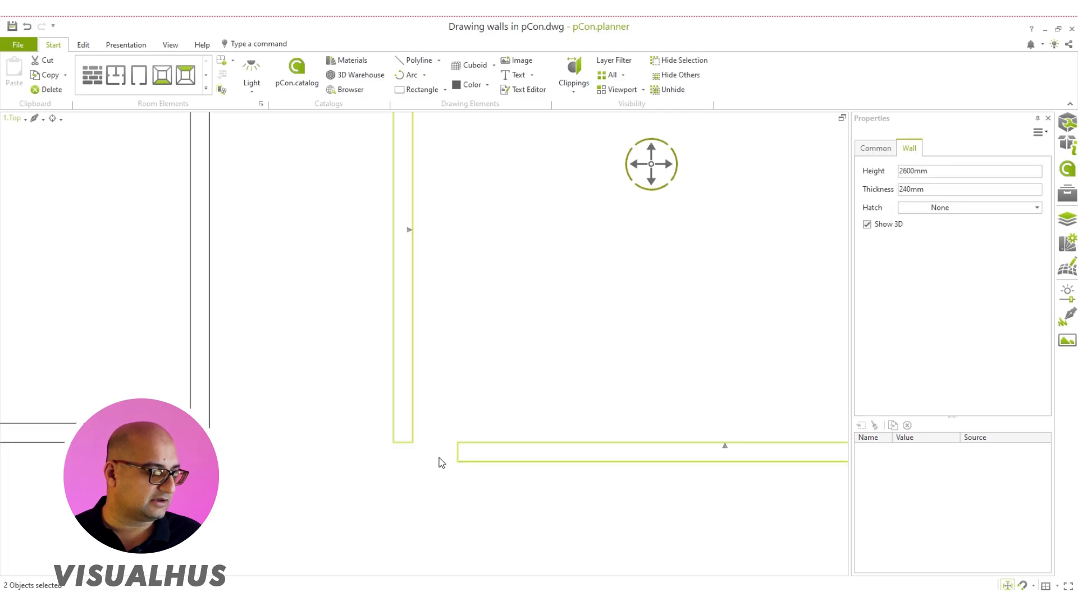
pyautogui.moveTo(553, 501); pyautogui.dragTo(369, 364)
pyautogui.click(505, 344)
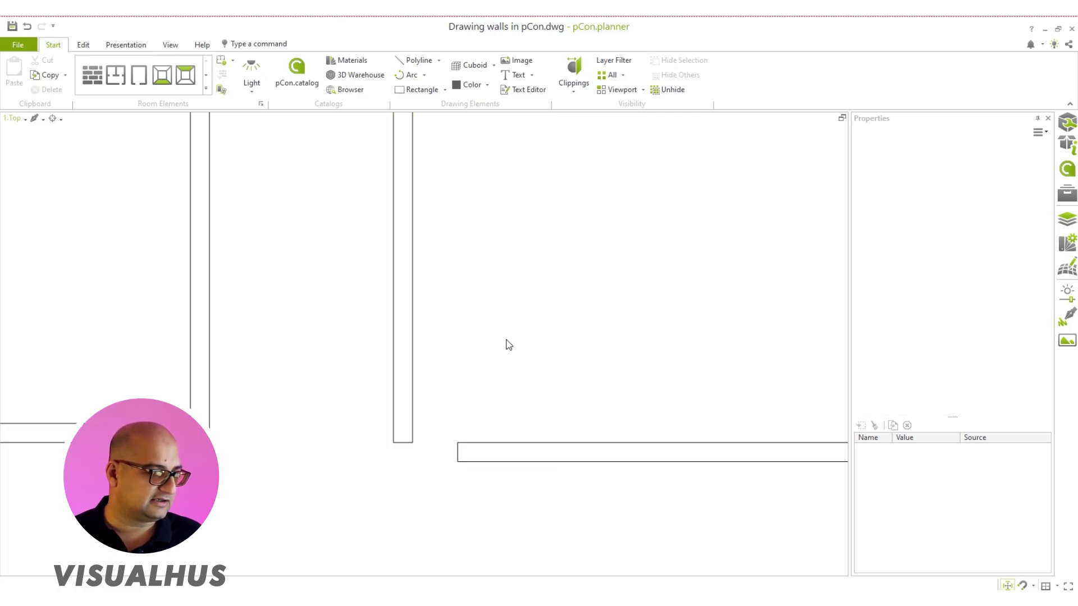
pyautogui.moveTo(563, 512); pyautogui.dragTo(353, 372)
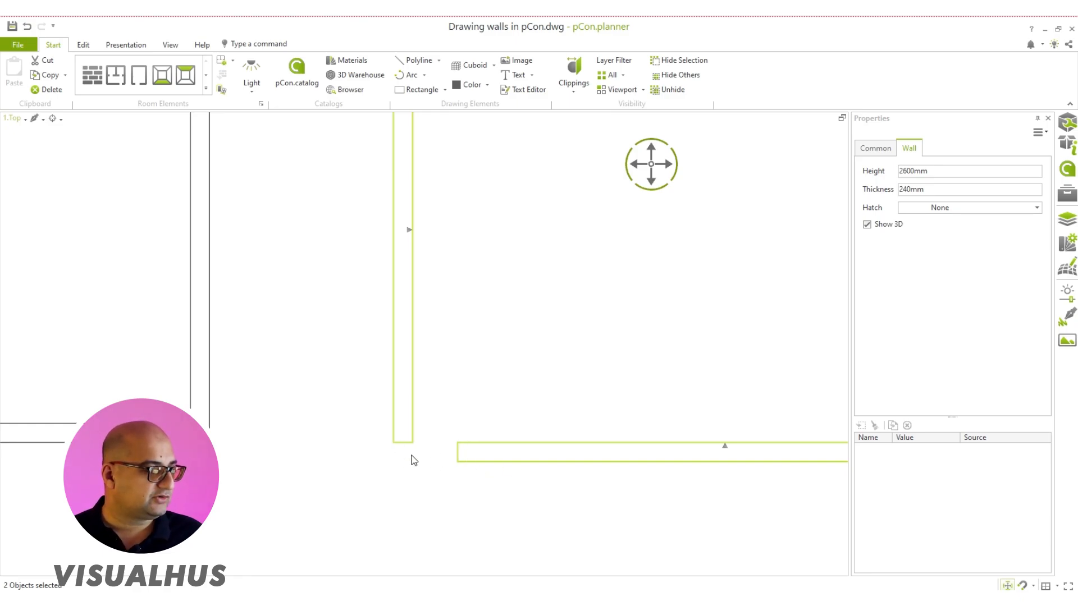
pyautogui.click(505, 507)
# Select the left and bottom walls and connect them at the open lower-left corner
pyautogui.moveTo(581, 520); pyautogui.dragTo(358, 372)
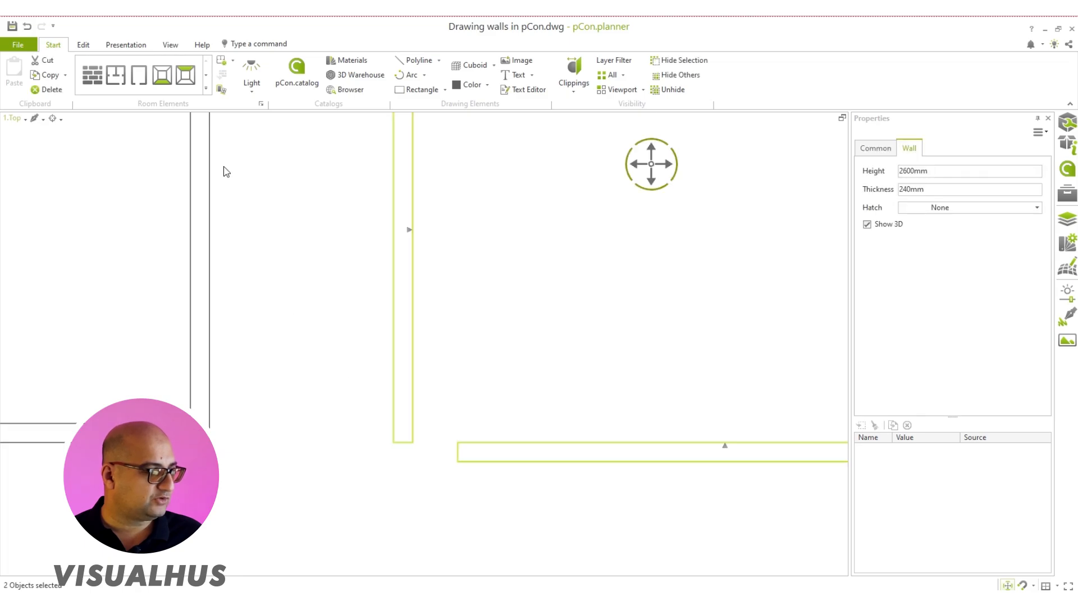
pyautogui.click(231, 60)
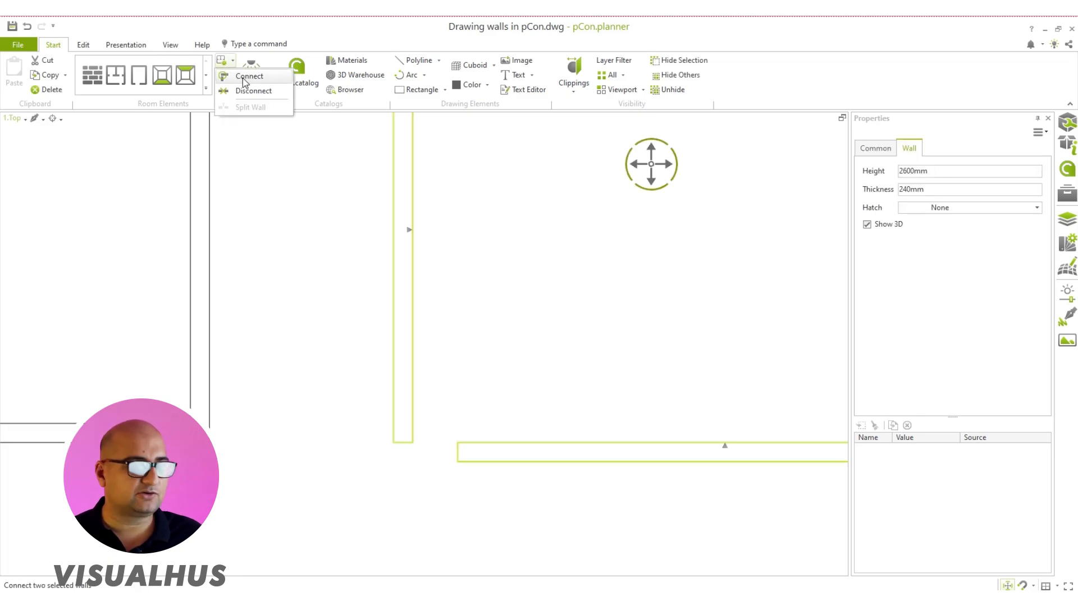
pyautogui.click(245, 76)
pyautogui.click(464, 382)
pyautogui.moveTo(342, 404); pyautogui.dragTo(476, 520)
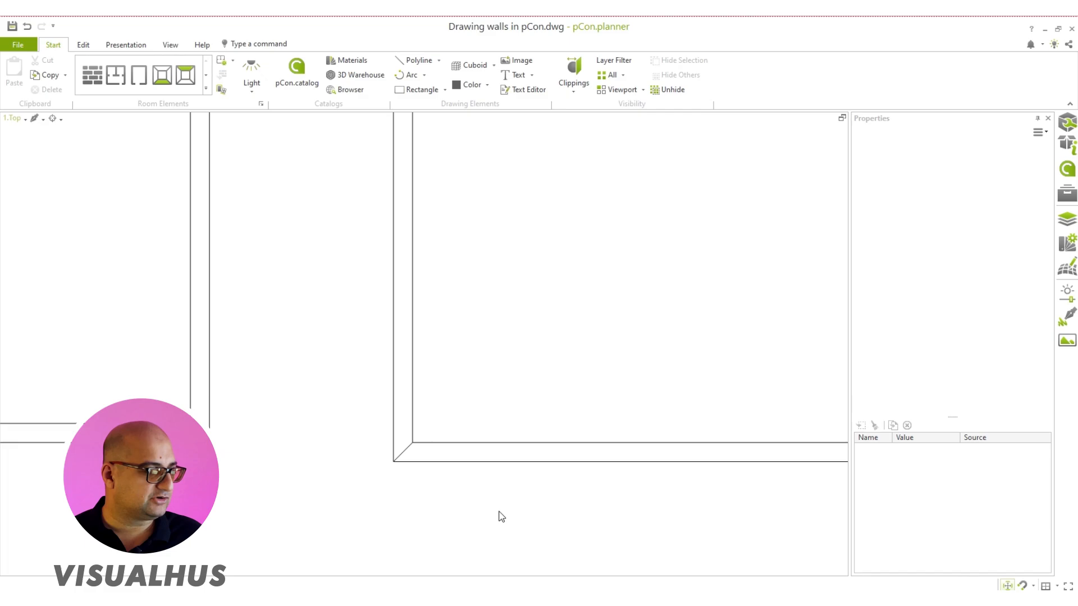
# Connect the top and right walls of the same room at the open upper-right corner
pyautogui.scroll(-7, 499, 512)
pyautogui.moveTo(483, 406); pyautogui.dragTo(522, 556, button='middle')
pyautogui.scroll(7, 564, 313)
pyautogui.moveTo(747, 261); pyautogui.dragTo(625, 361, button='middle')
pyautogui.moveTo(587, 391); pyautogui.dragTo(652, 294, button='middle')
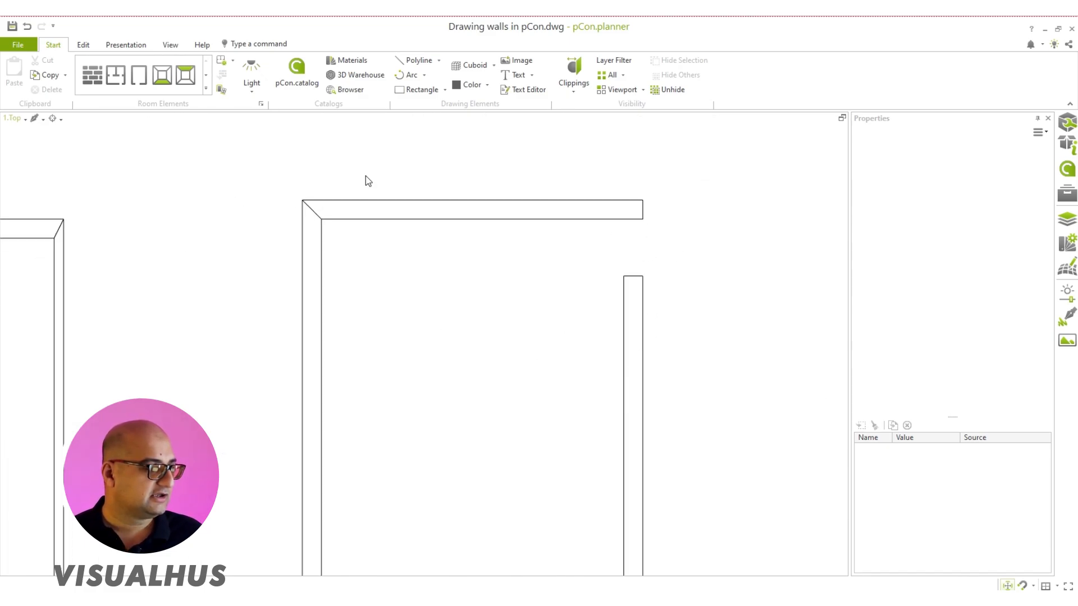
pyautogui.moveTo(489, 424); pyautogui.dragTo(516, 287, button='middle')
pyautogui.moveTo(637, 267); pyautogui.dragTo(573, 444, button='middle')
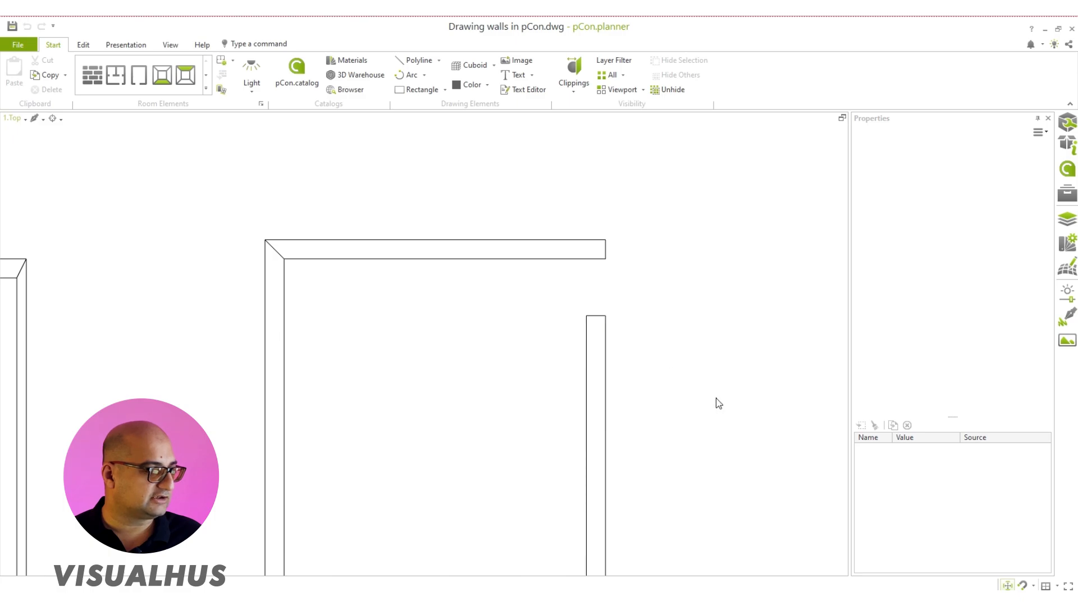
pyautogui.moveTo(715, 398); pyautogui.dragTo(510, 176)
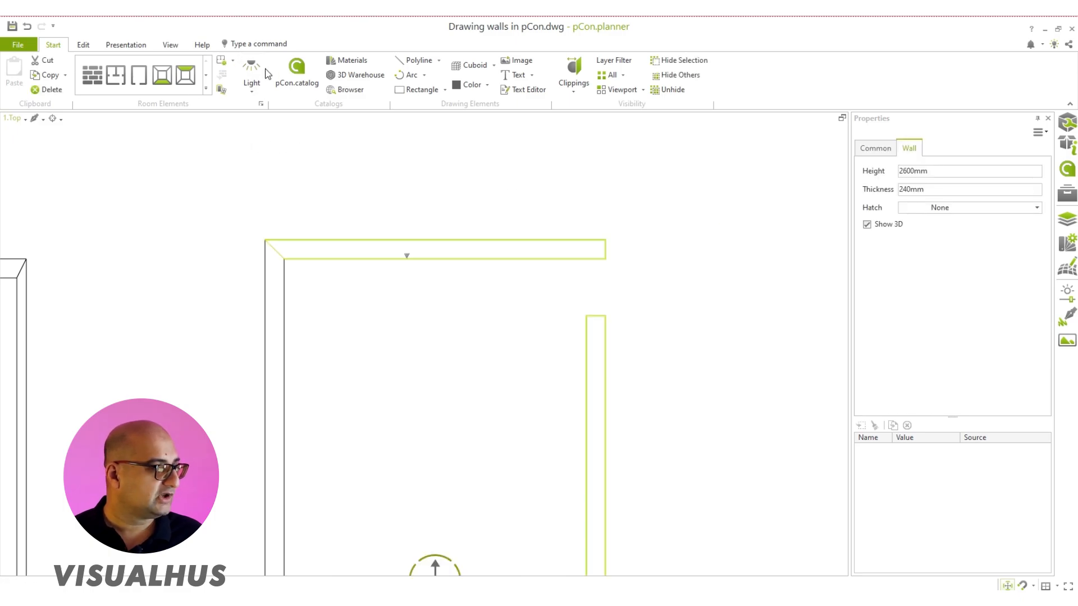
pyautogui.click(232, 60)
pyautogui.click(241, 74)
pyautogui.press('Escape')
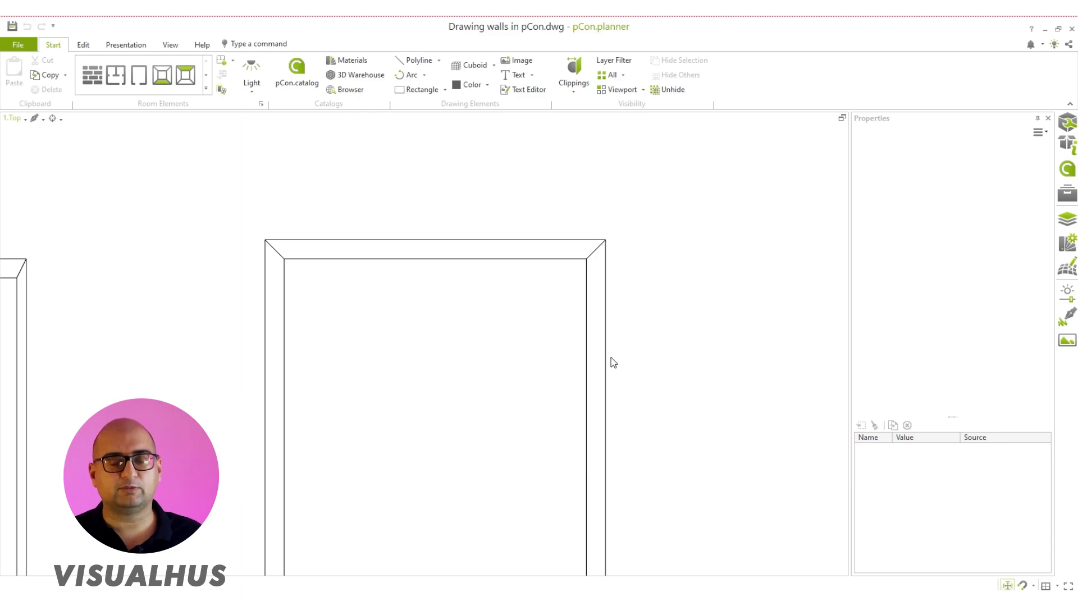
# Disconnect the top and right walls at the room's upper-right corner
pyautogui.moveTo(675, 353); pyautogui.dragTo(538, 218)
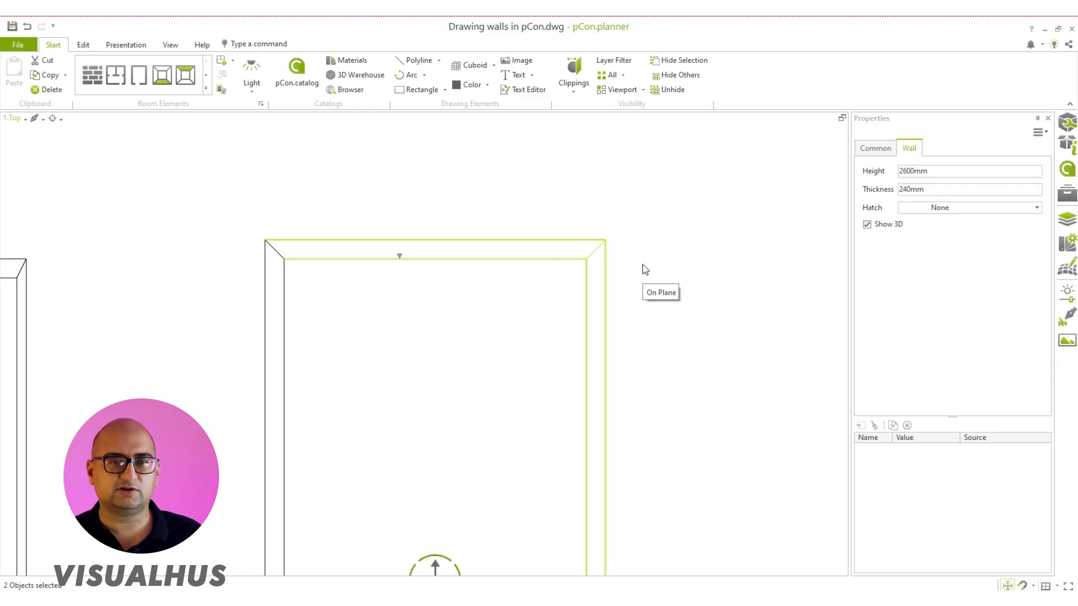
pyautogui.click(233, 62)
pyautogui.click(254, 93)
pyautogui.click(658, 218)
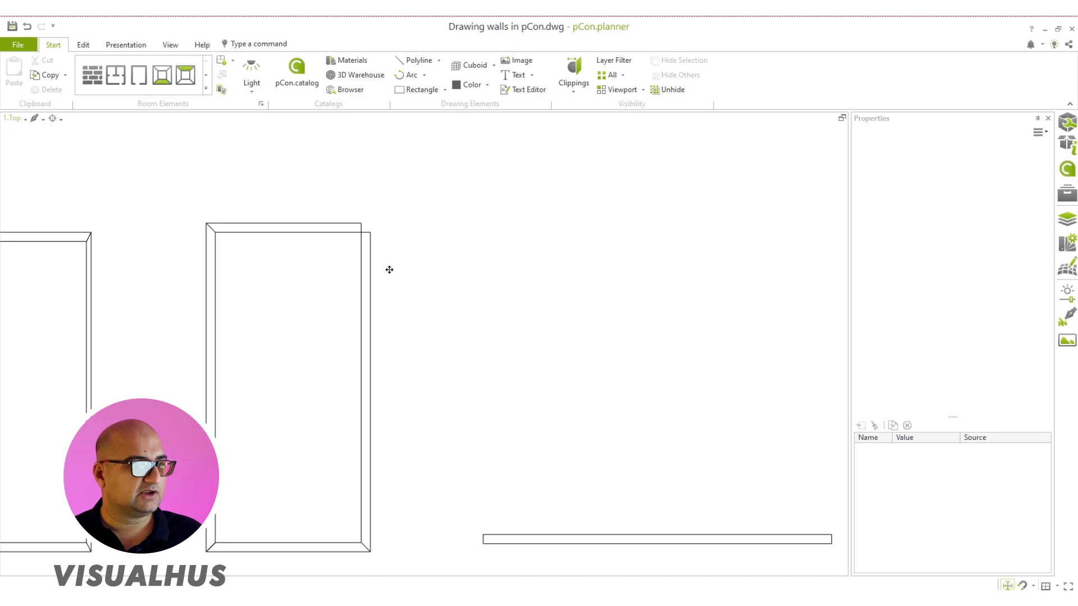
# Split the straight horizontal wall above the Spit Wall label near its middle
pyautogui.scroll(4, 440, 378)
pyautogui.moveTo(590, 439); pyautogui.dragTo(443, 320)
pyautogui.click(231, 61)
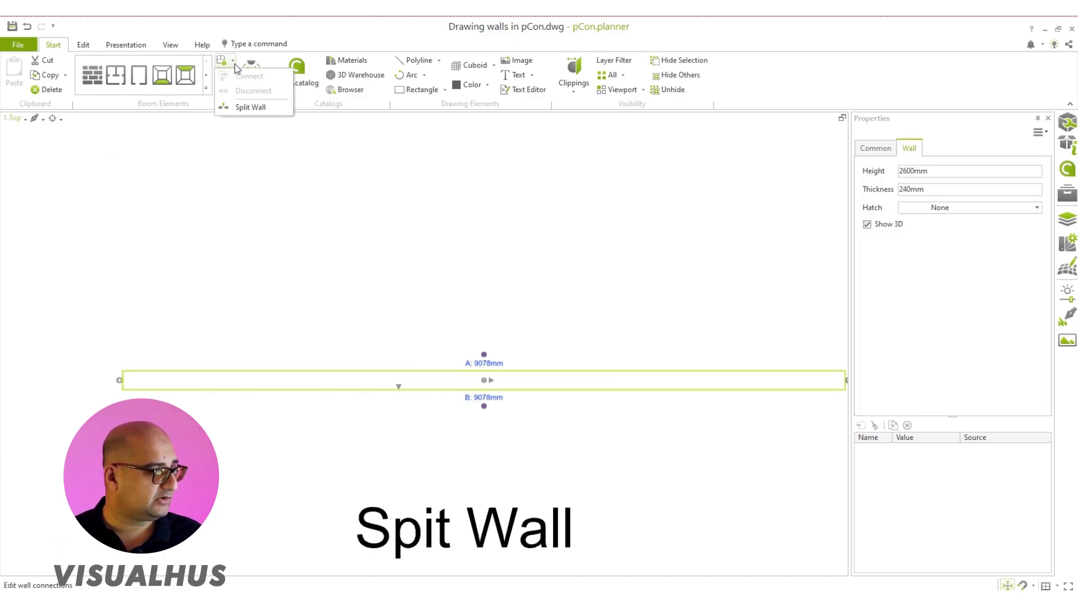
pyautogui.click(264, 108)
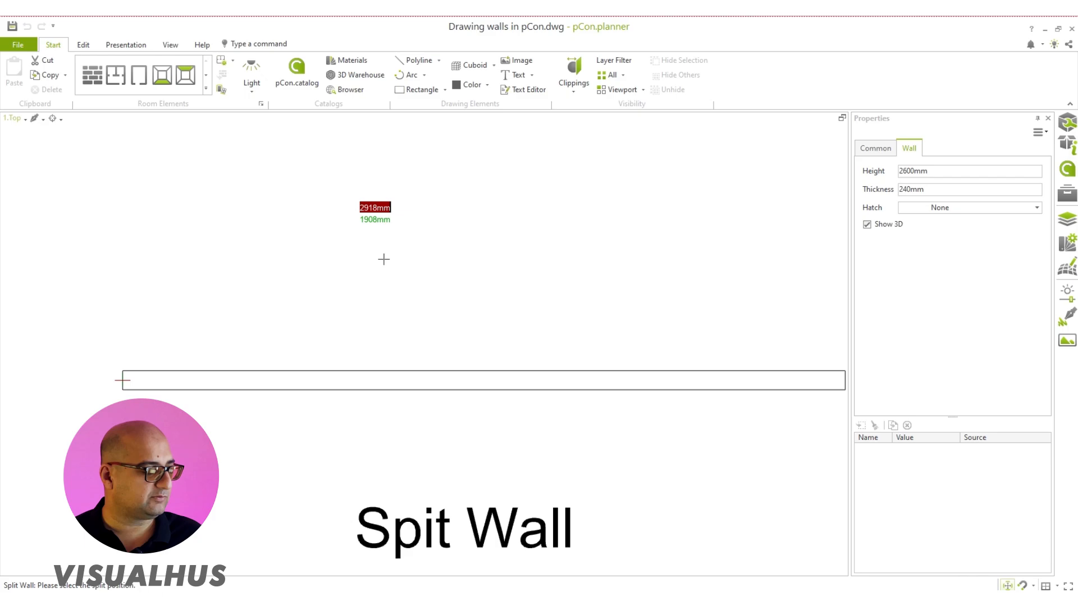
pyautogui.click(477, 382)
pyautogui.scroll(5, 479, 404)
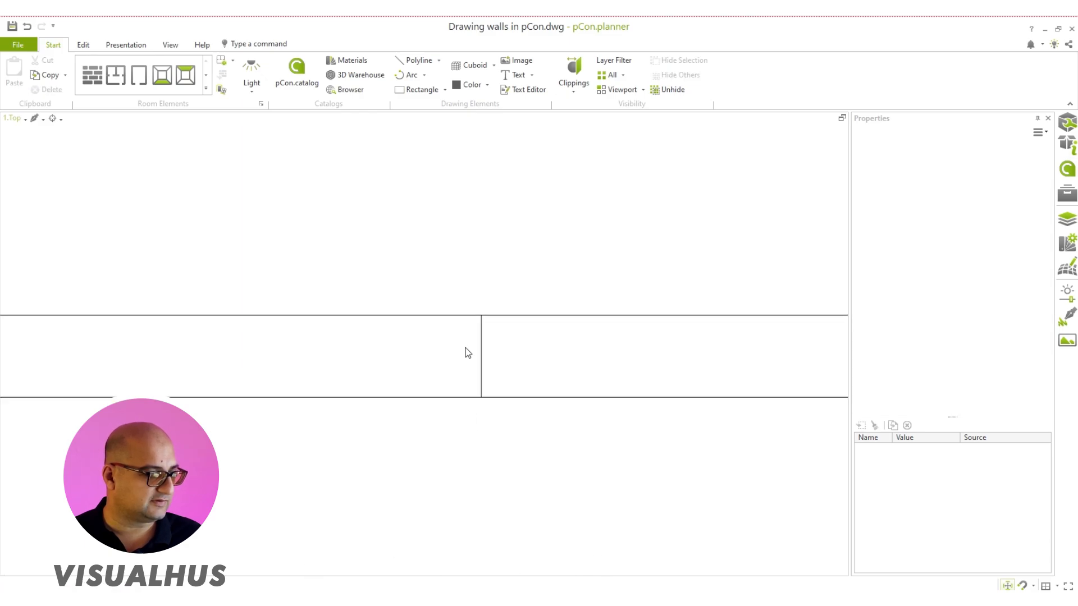
pyautogui.scroll(1, 469, 352)
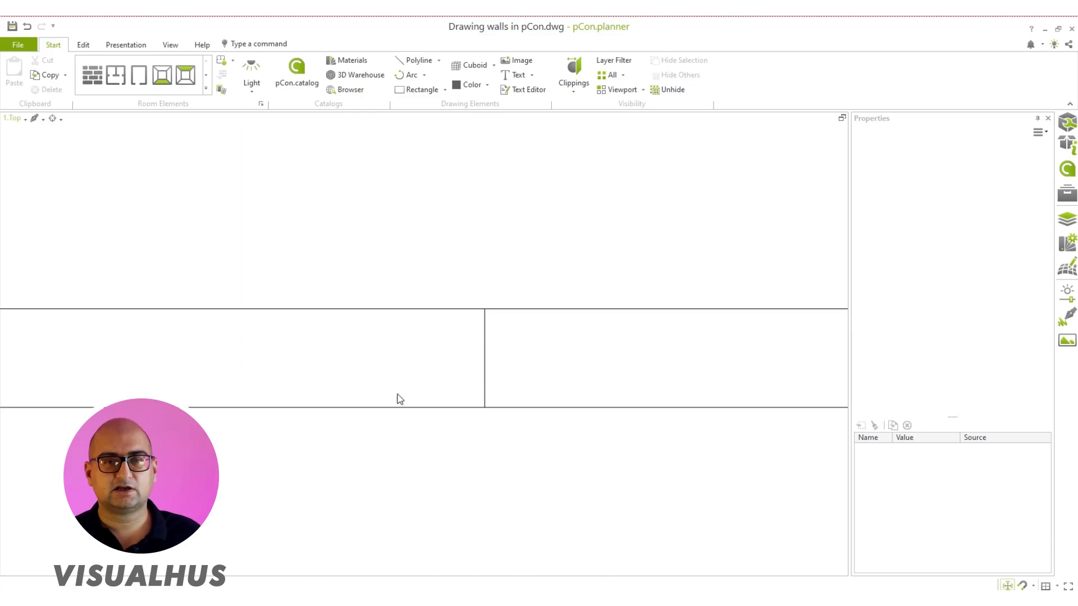
# Shorten the left piece of the split wall to about 3840 mm, opening a gap between the two pieces
pyautogui.scroll(-3, 346, 361)
pyautogui.click(346, 361)
pyautogui.moveTo(403, 357); pyautogui.dragTo(300, 357)
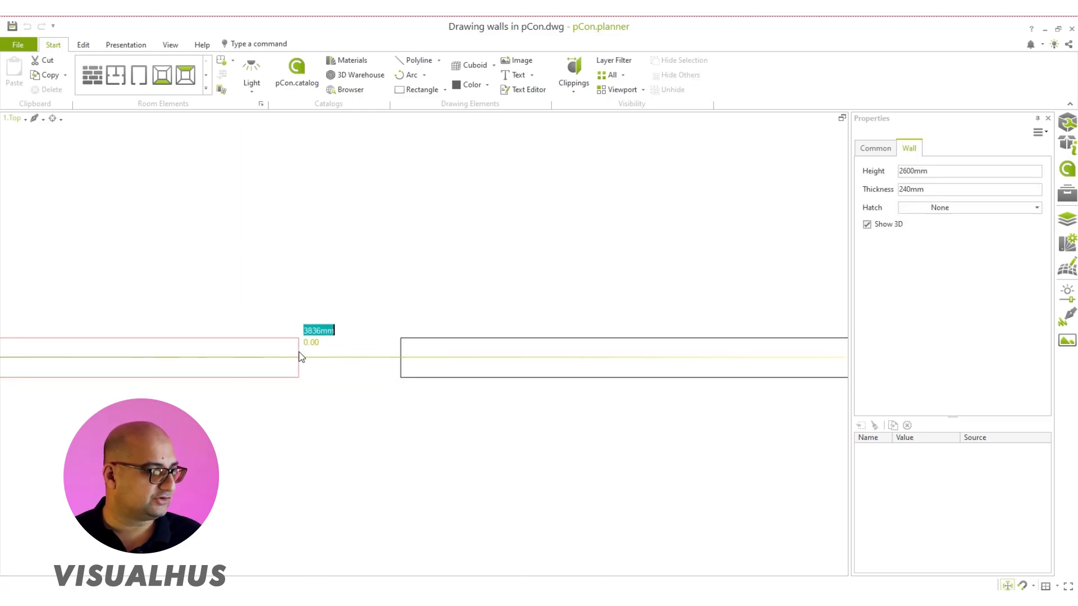
pyautogui.click(299, 352)
pyautogui.scroll(-5, 403, 376)
pyautogui.click(428, 399)
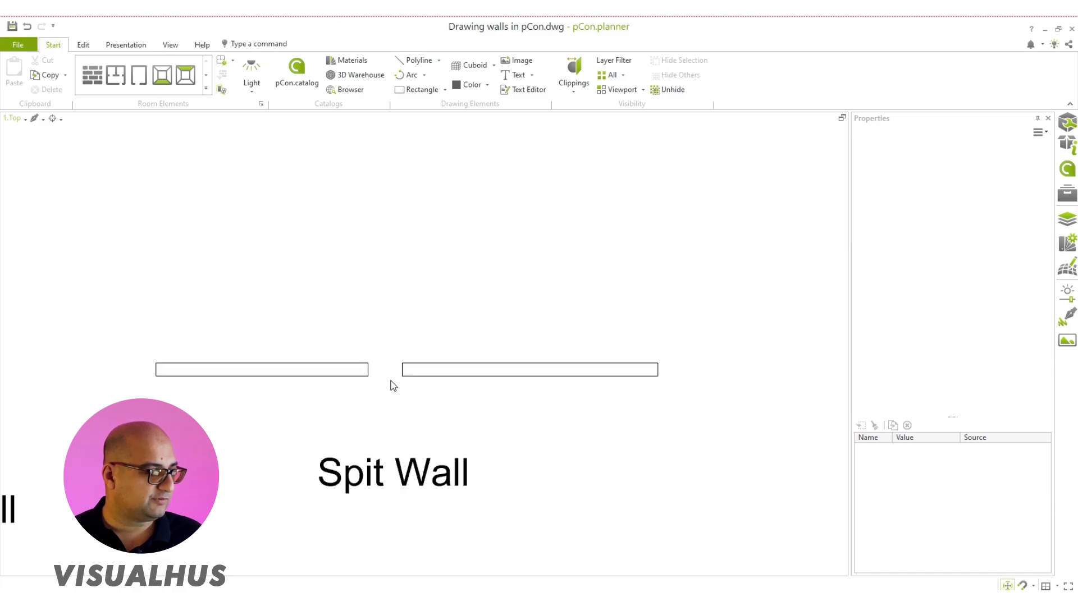
# Draw a straight horizontal wall about 8860 mm long above the existing arc in the Angle Wall area
pyautogui.scroll(-5, 396, 387)
pyautogui.moveTo(399, 394); pyautogui.dragTo(513, 368, button='middle')
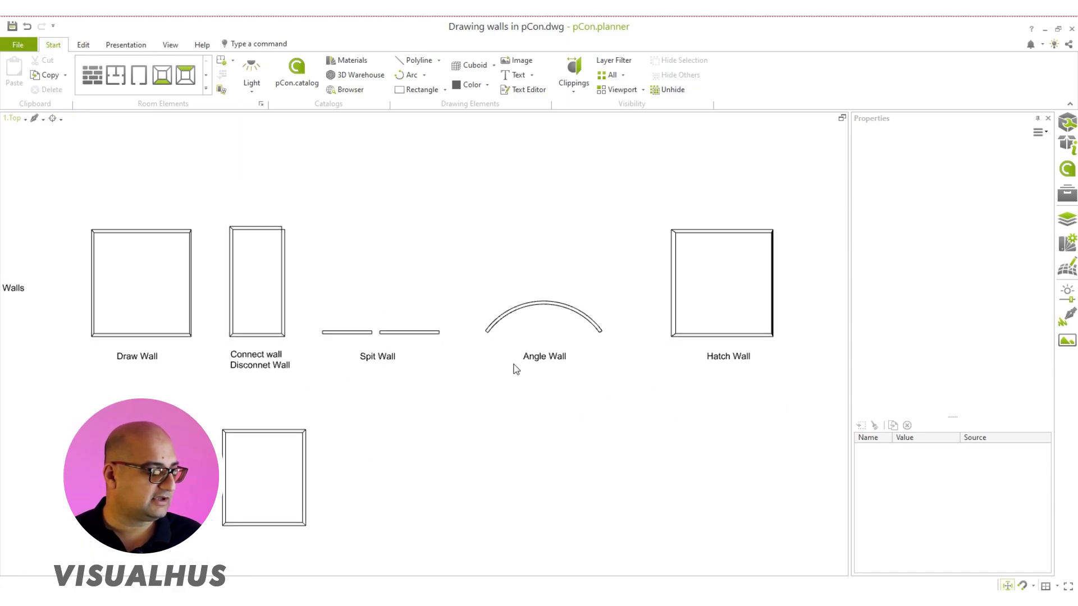
pyautogui.scroll(5, 508, 305)
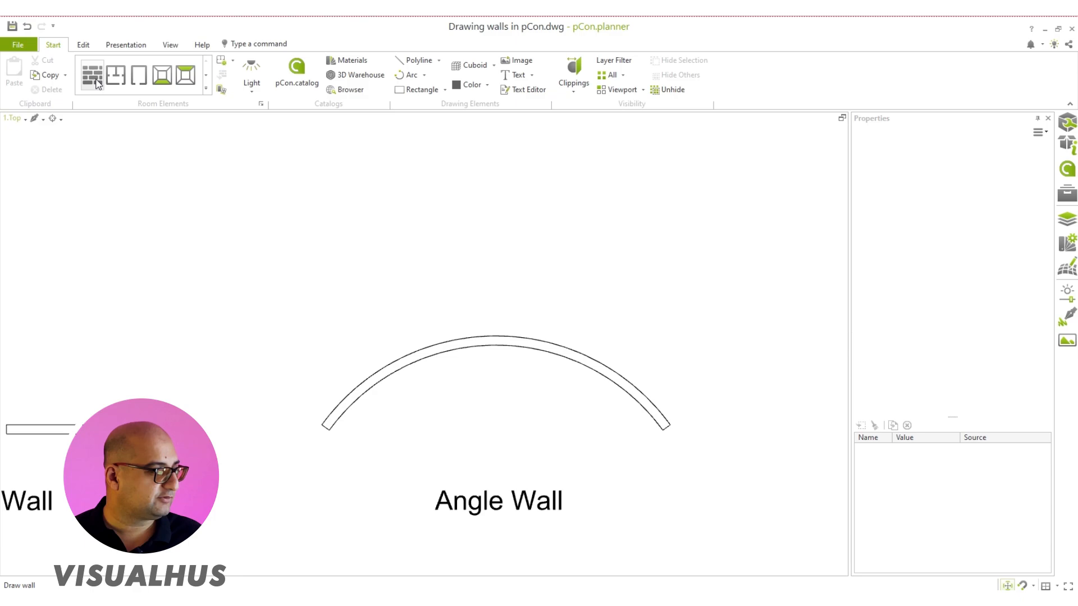
pyautogui.moveTo(173, 267); pyautogui.dragTo(457, 274, button='middle')
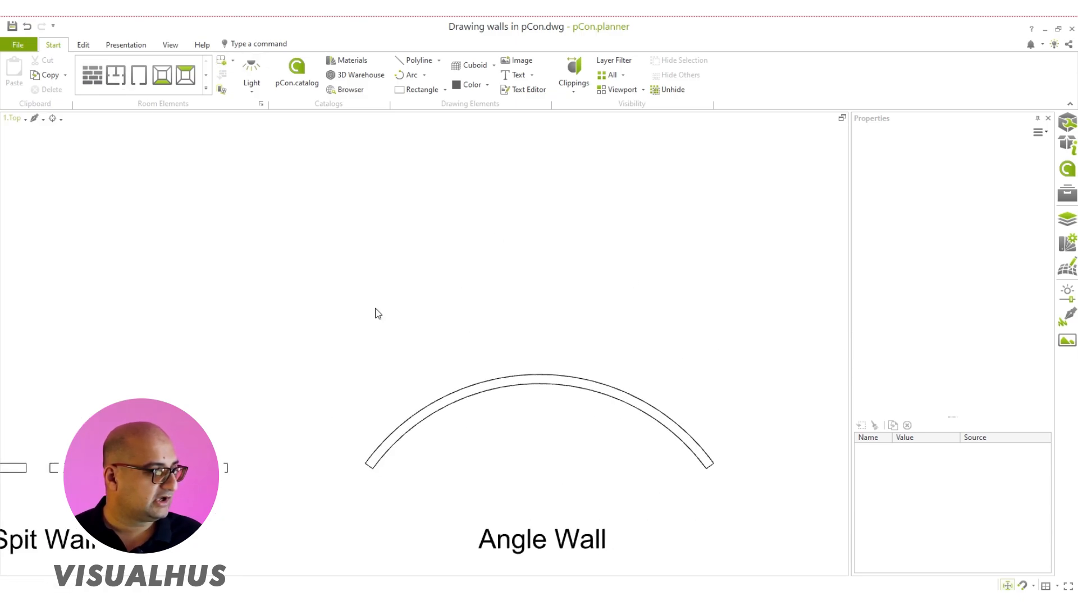
pyautogui.click(92, 77)
pyautogui.click(363, 309)
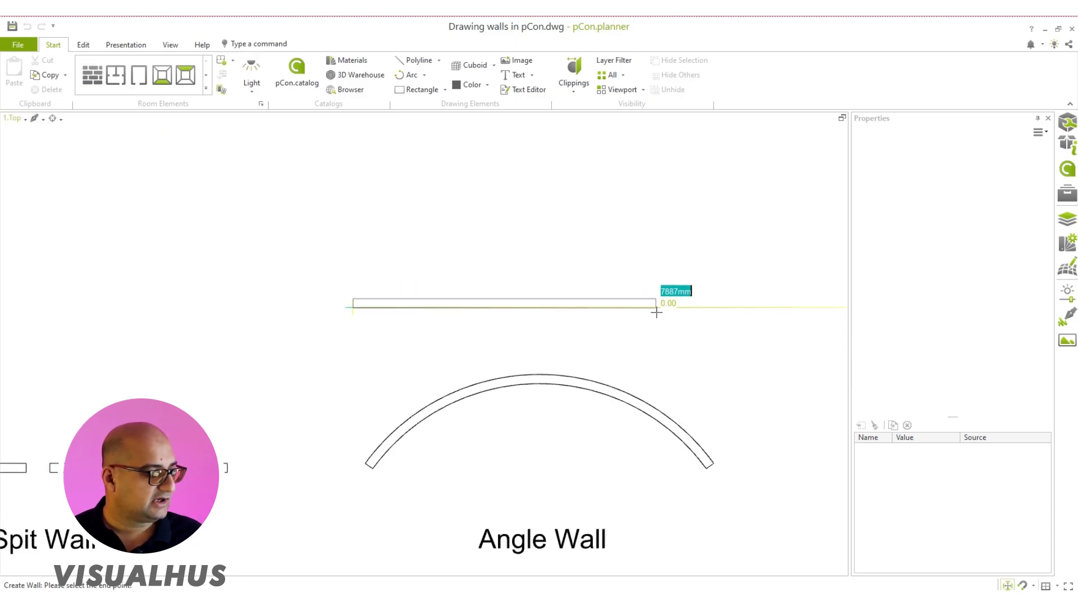
pyautogui.click(694, 306)
pyautogui.scroll(2, 481, 301)
pyautogui.moveTo(569, 348); pyautogui.dragTo(534, 373, button='middle')
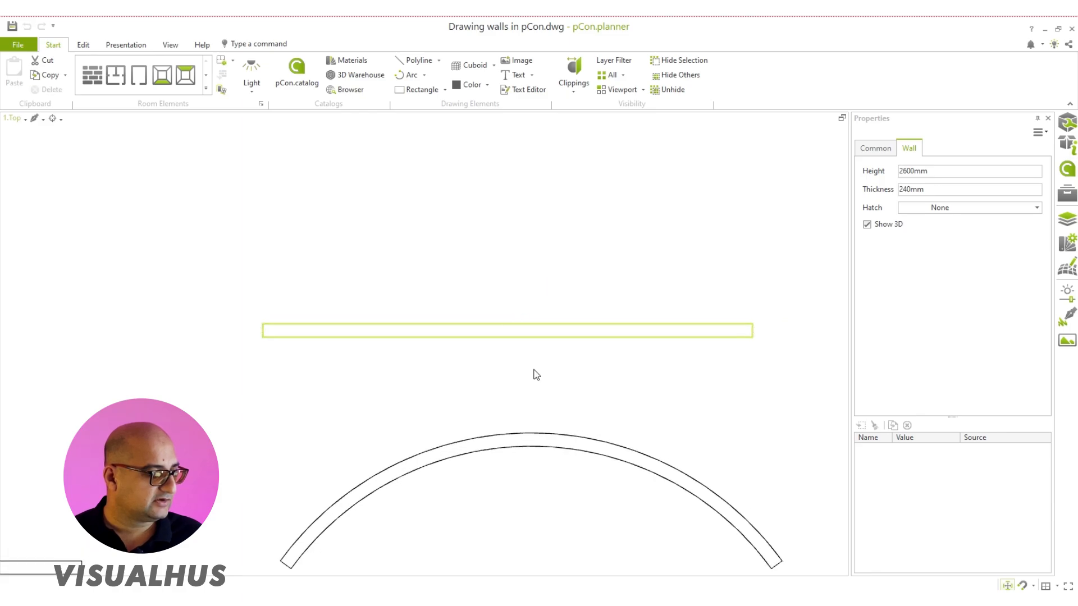
pyautogui.click(534, 371)
# Curve the new straight wall upward into an arc similar to the one below it
pyautogui.click(503, 339)
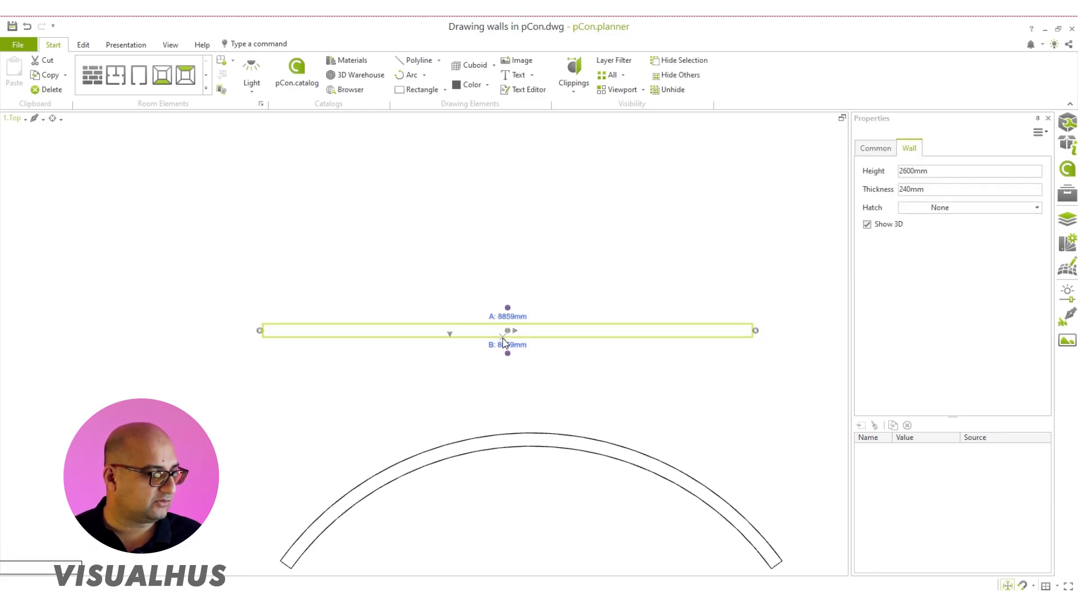
pyautogui.scroll(4, 503, 341)
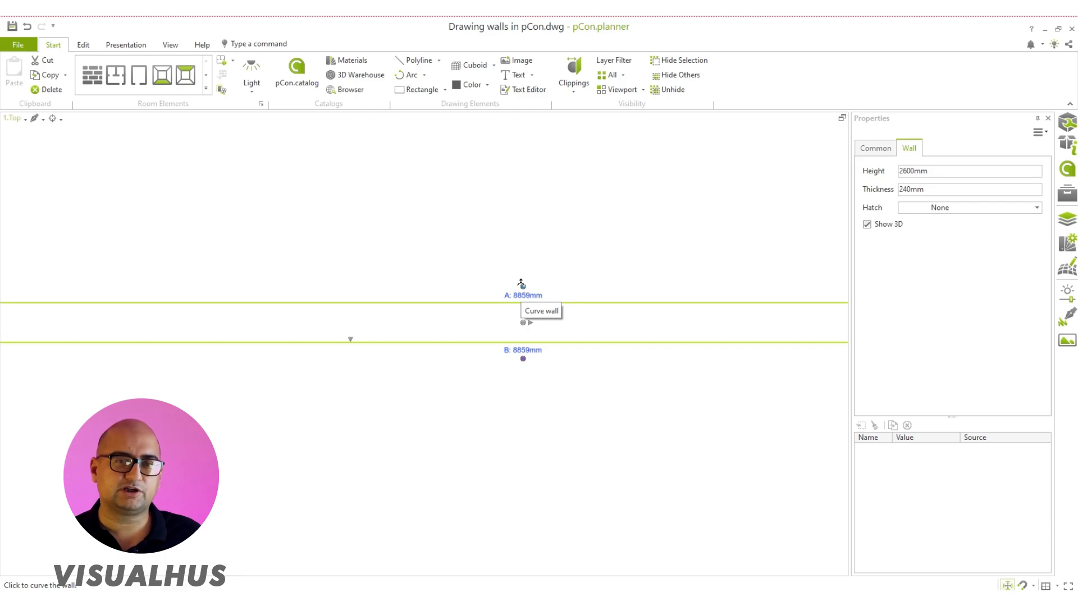
pyautogui.scroll(-3, 521, 283)
pyautogui.moveTo(522, 287); pyautogui.dragTo(537, 204)
pyautogui.click(522, 210)
pyautogui.scroll(-3, 746, 319)
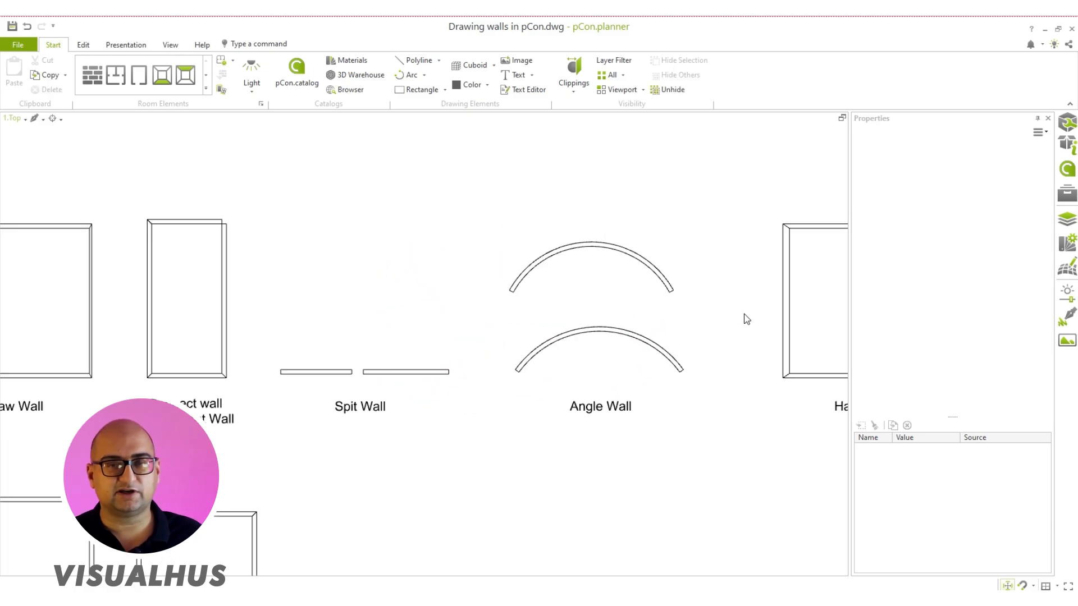
# Examine the hatch setting of the left wall in the Hatch Wall room, and clear the selection
pyautogui.moveTo(744, 314); pyautogui.dragTo(444, 300, button='middle')
pyautogui.scroll(3, 599, 245)
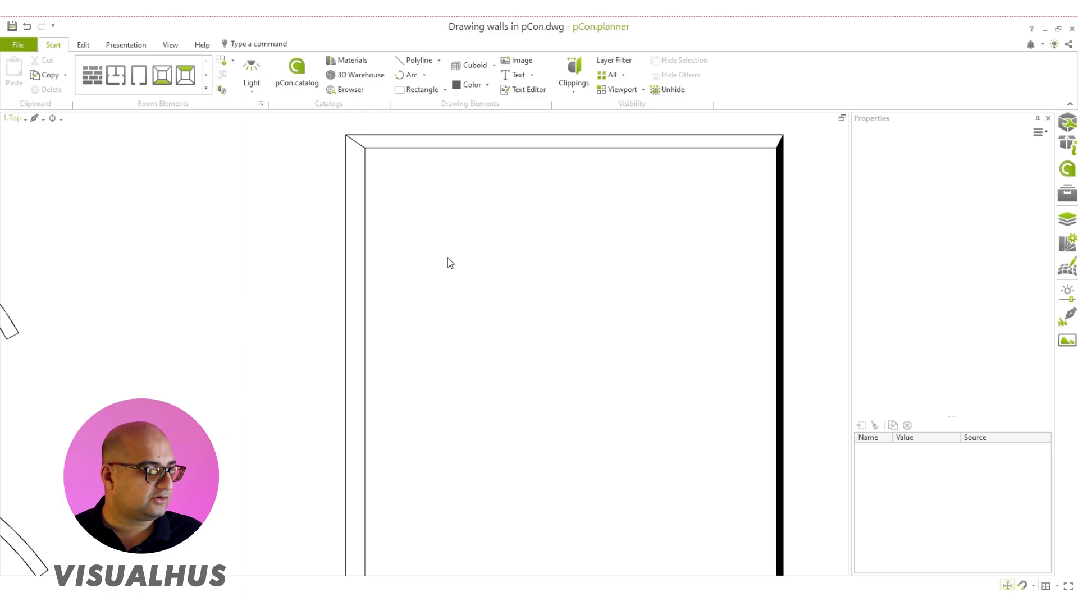
pyautogui.moveTo(376, 309); pyautogui.dragTo(343, 276, button='middle')
pyautogui.scroll(-2, 348, 275)
pyautogui.moveTo(435, 441); pyautogui.dragTo(430, 383, button='middle')
pyautogui.moveTo(339, 275); pyautogui.dragTo(360, 376, button='middle')
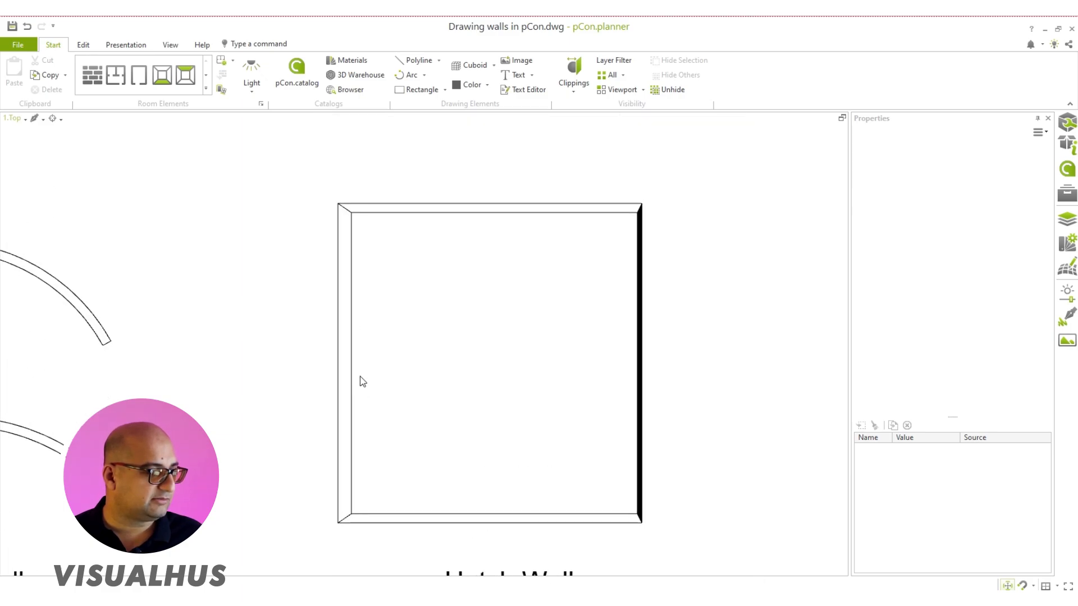
pyautogui.click(344, 303)
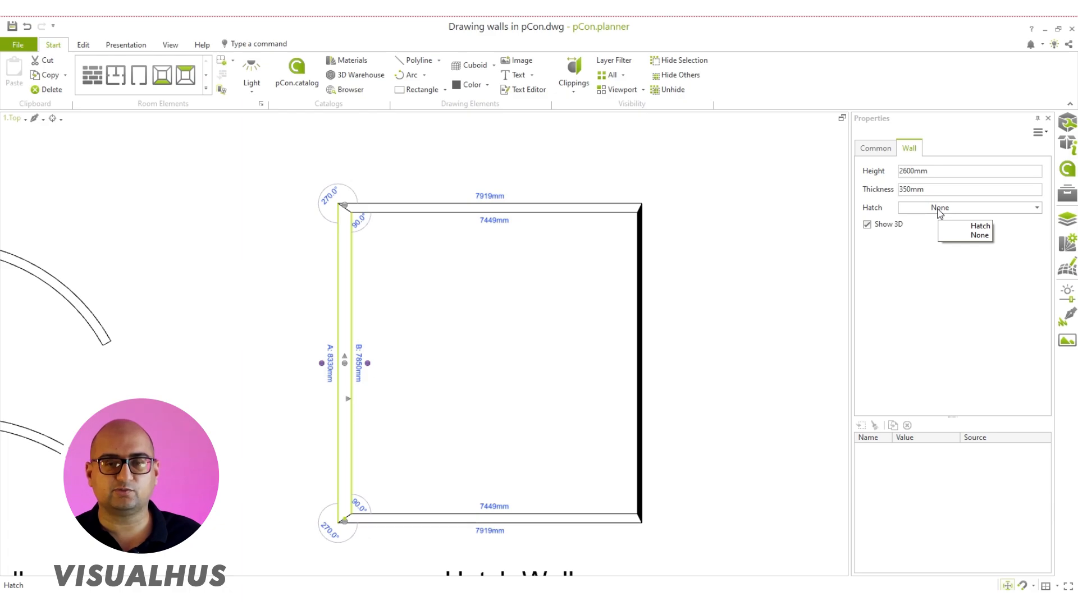
pyautogui.scroll(-3, 471, 271)
pyautogui.moveTo(453, 268); pyautogui.dragTo(572, 224, button='middle')
pyautogui.click(530, 246)
pyautogui.scroll(-2, 529, 246)
pyautogui.moveTo(399, 253); pyautogui.dragTo(573, 304, button='middle')
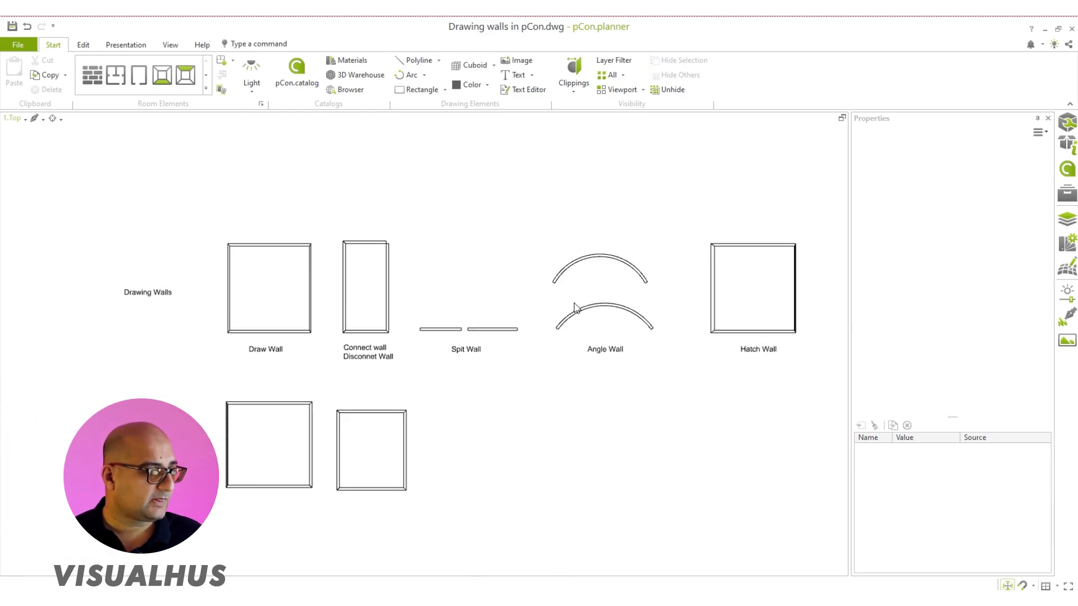
pyautogui.scroll(1, 575, 308)
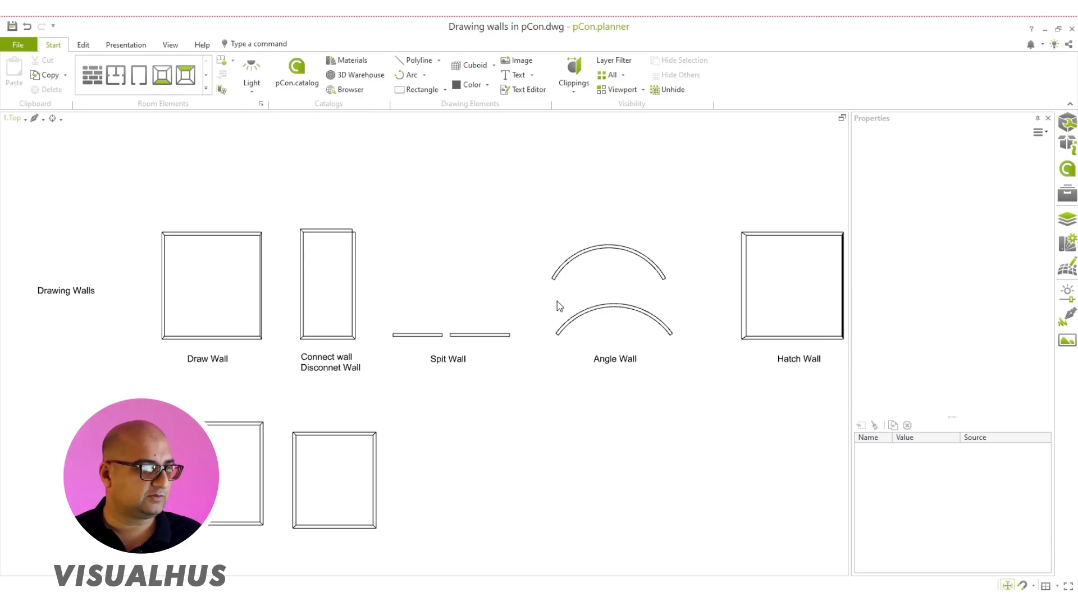
pyautogui.scroll(-2, 557, 301)
pyautogui.scroll(1, 453, 237)
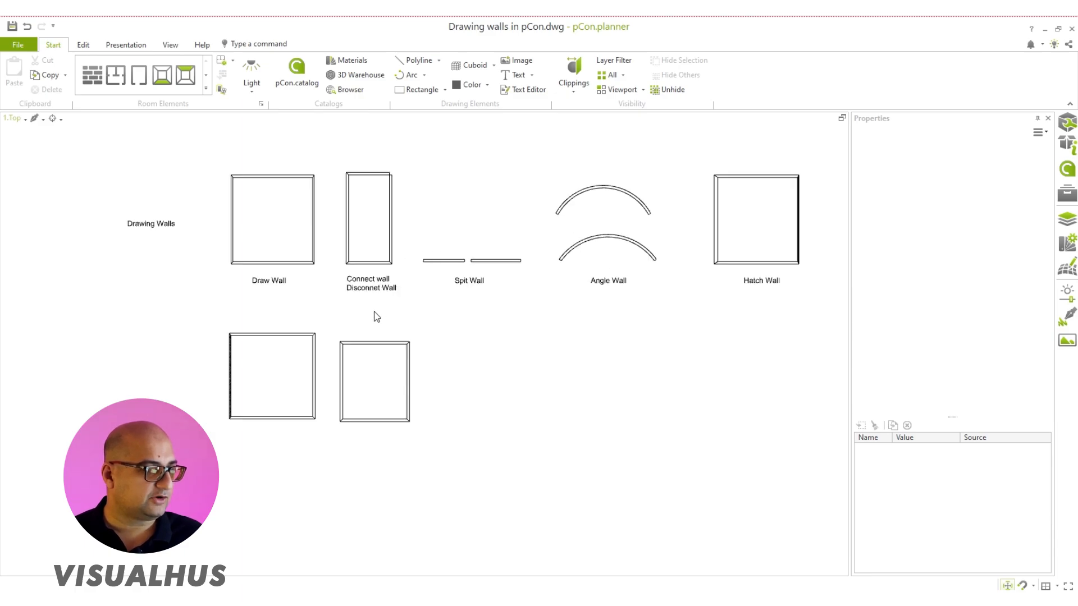
pyautogui.moveTo(394, 282); pyautogui.dragTo(378, 309, button='middle')
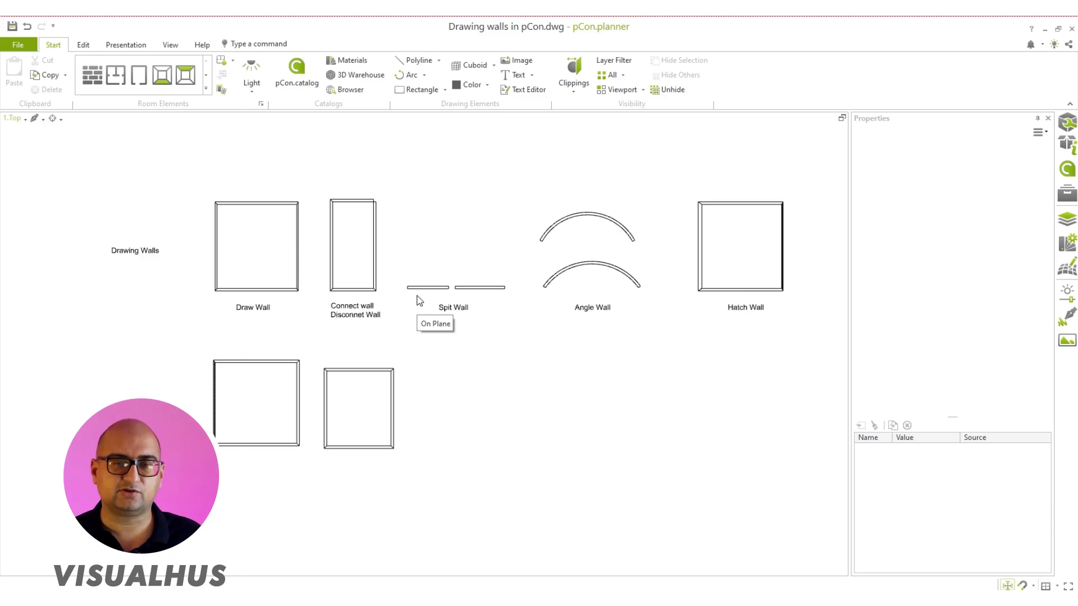
# Reduce the maximized drawing window and position it so the desktop's Photo file is accessible
pyautogui.moveTo(666, 24); pyautogui.dragTo(750, 85)
pyautogui.click(771, 26)
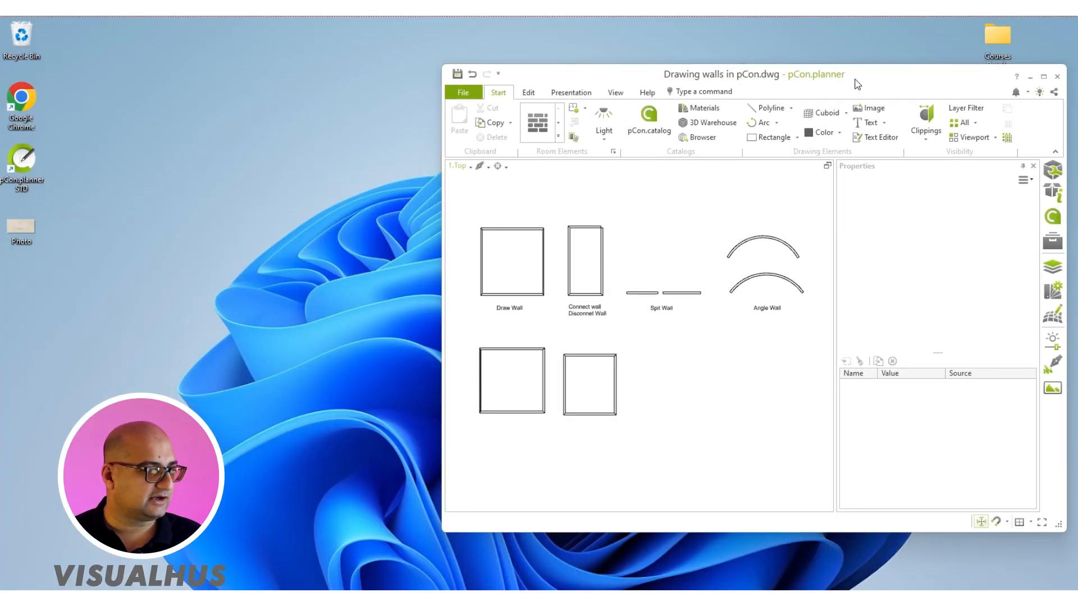
pyautogui.moveTo(884, 91); pyautogui.dragTo(870, 88)
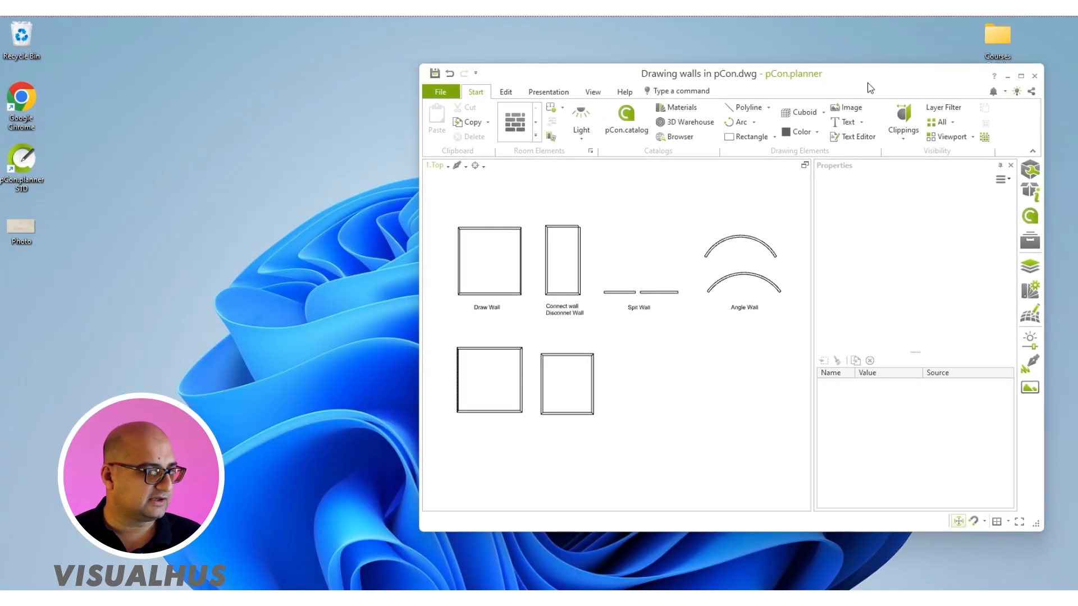
# Insert the desktop's Photo file into the drawing as a picture below the two lower rooms
pyautogui.click(19, 226)
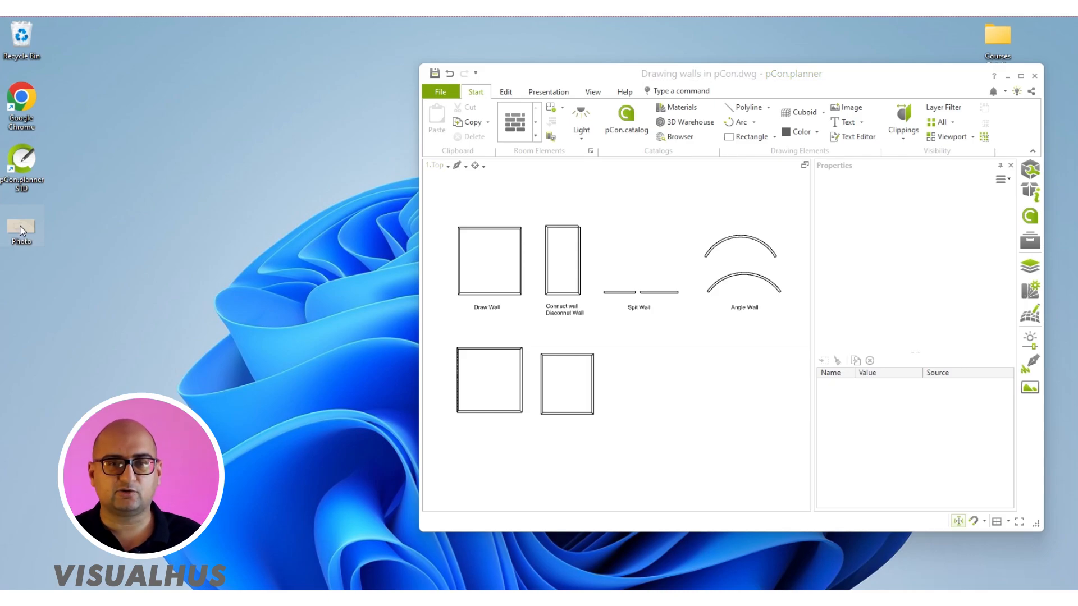
pyautogui.moveTo(167, 294); pyautogui.dragTo(599, 457)
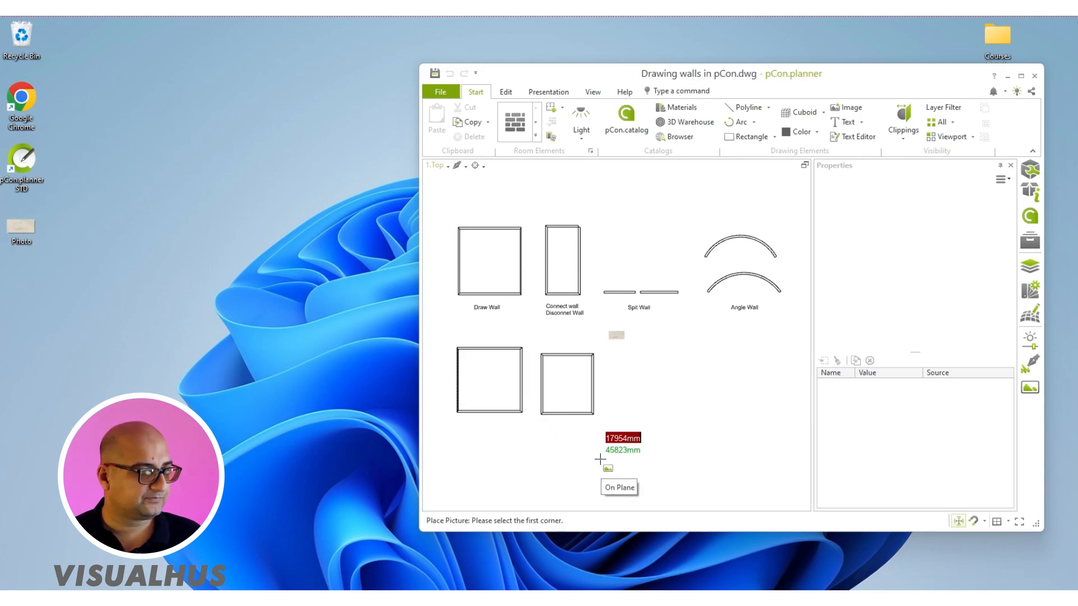
pyautogui.click(505, 442)
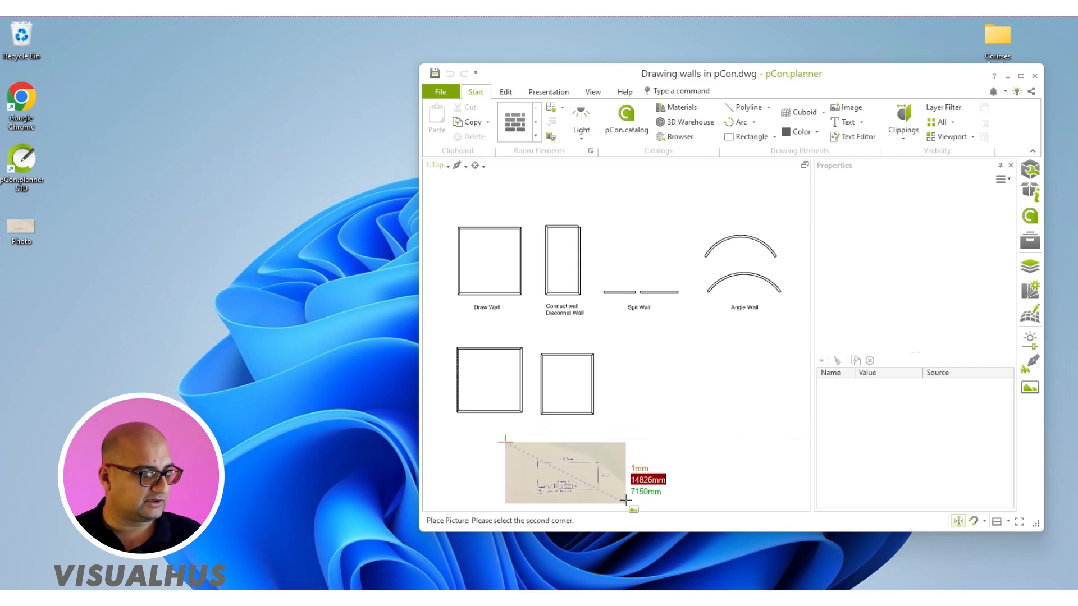
pyautogui.moveTo(622, 491); pyautogui.dragTo(586, 373, button='middle')
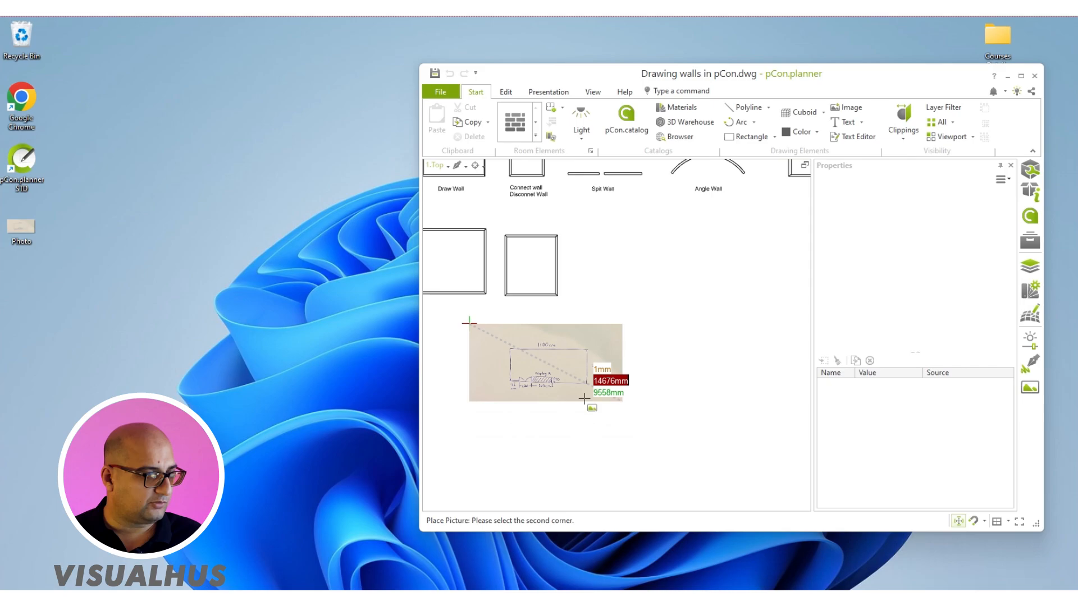
pyautogui.scroll(2, 578, 395)
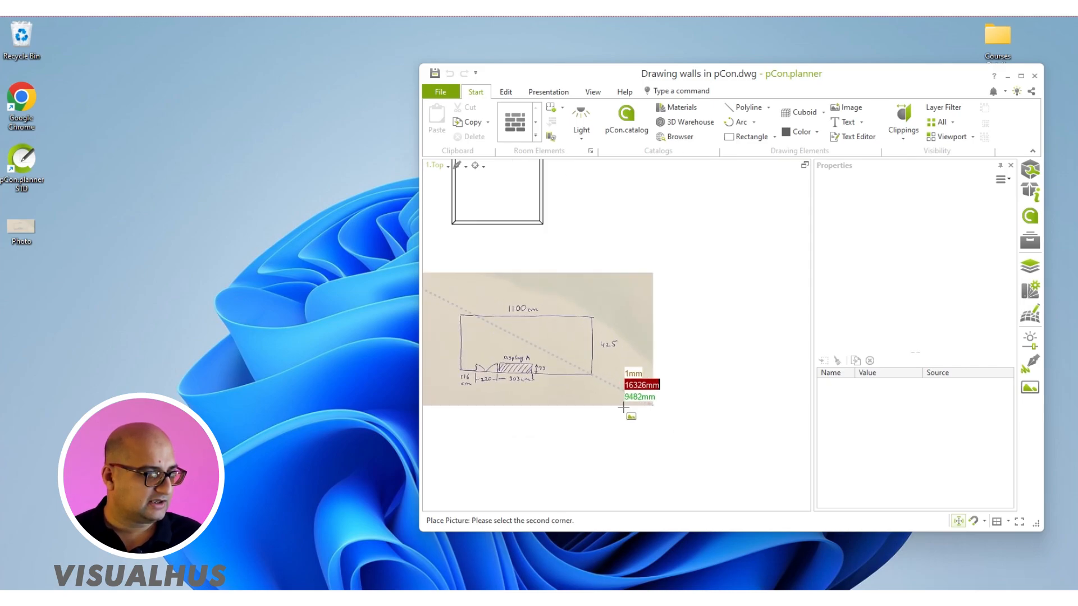
pyautogui.click(652, 421)
pyautogui.click(524, 426)
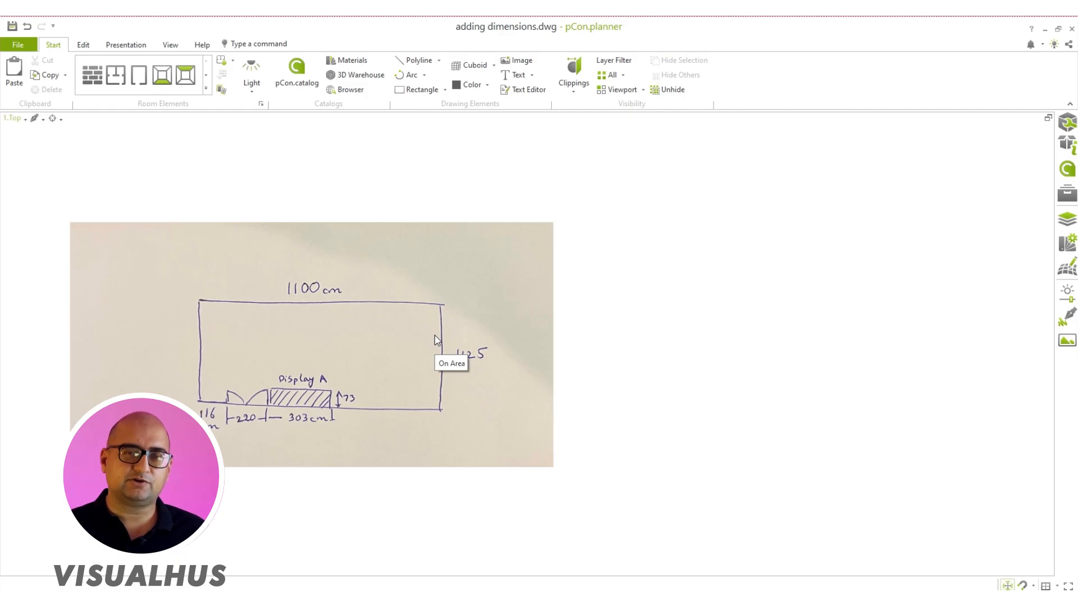
# Draw a vertical wall 425 cm long at 90° to the right of the floor plan picture as the room's left wall
pyautogui.scroll(3, 220, 353)
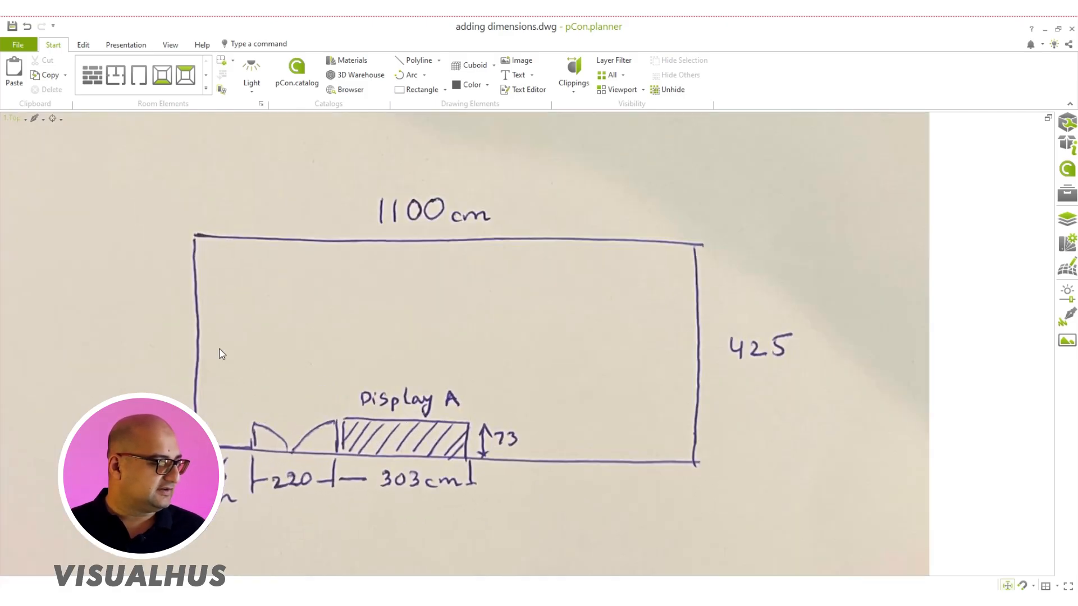
pyautogui.scroll(-3, 221, 328)
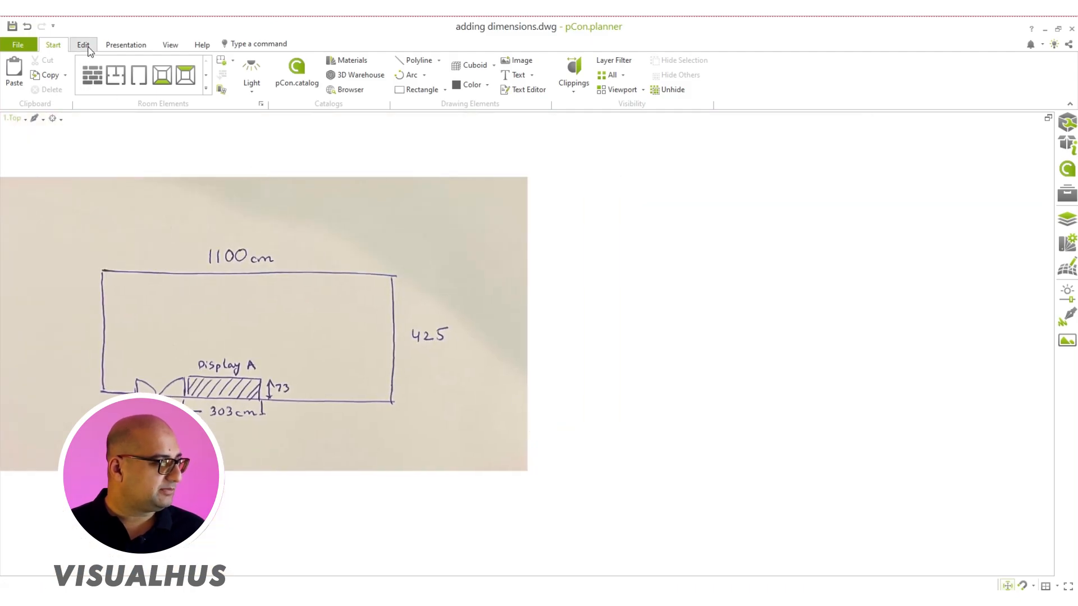
pyautogui.click(94, 84)
pyautogui.scroll(1, 617, 435)
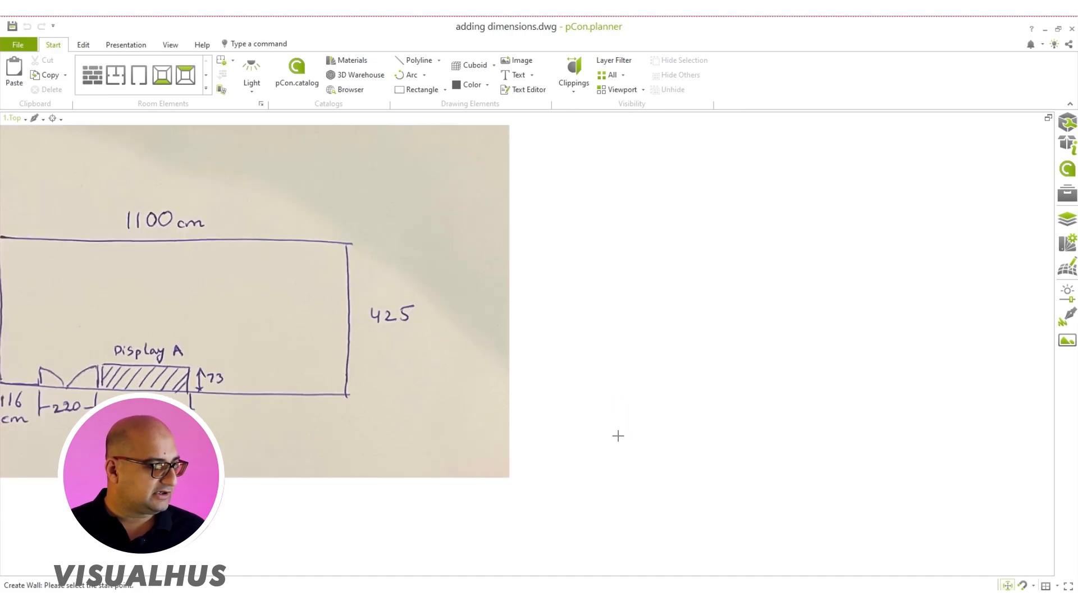
pyautogui.click(606, 423)
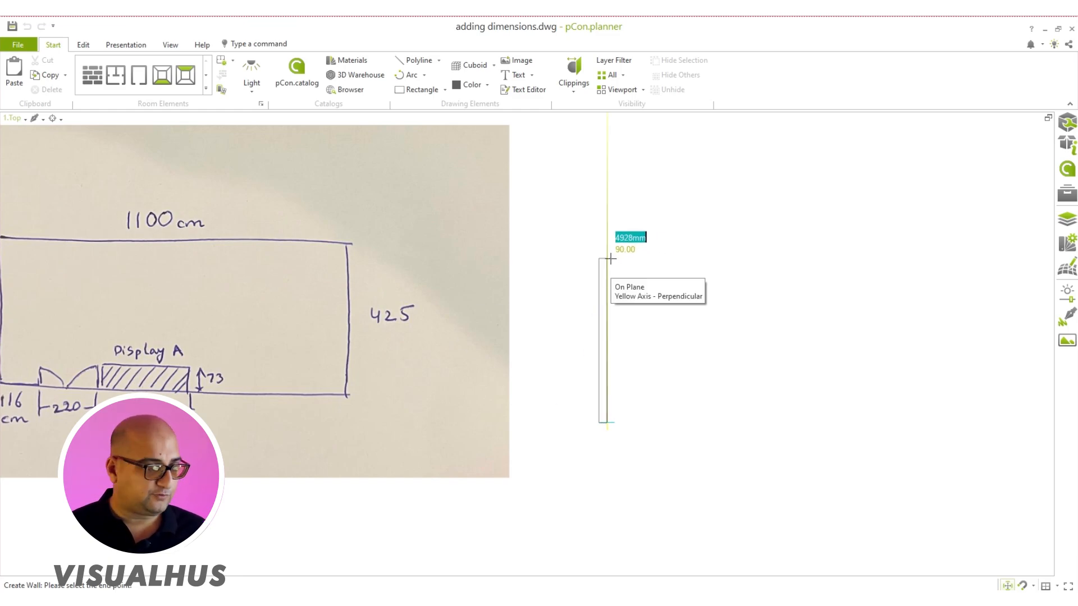
pyautogui.write('425c')
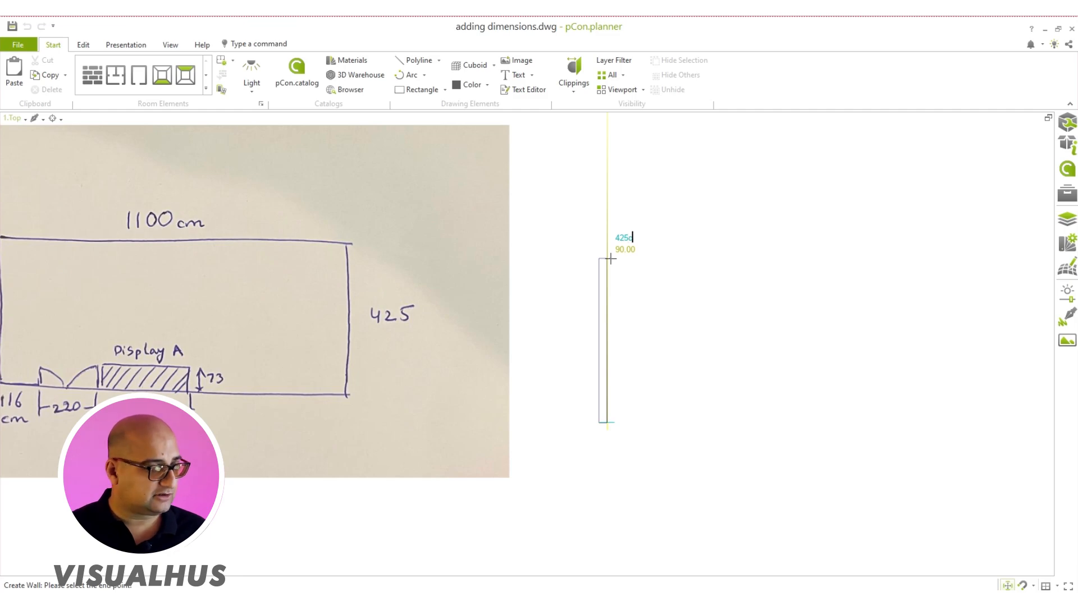
pyautogui.press('Tab')
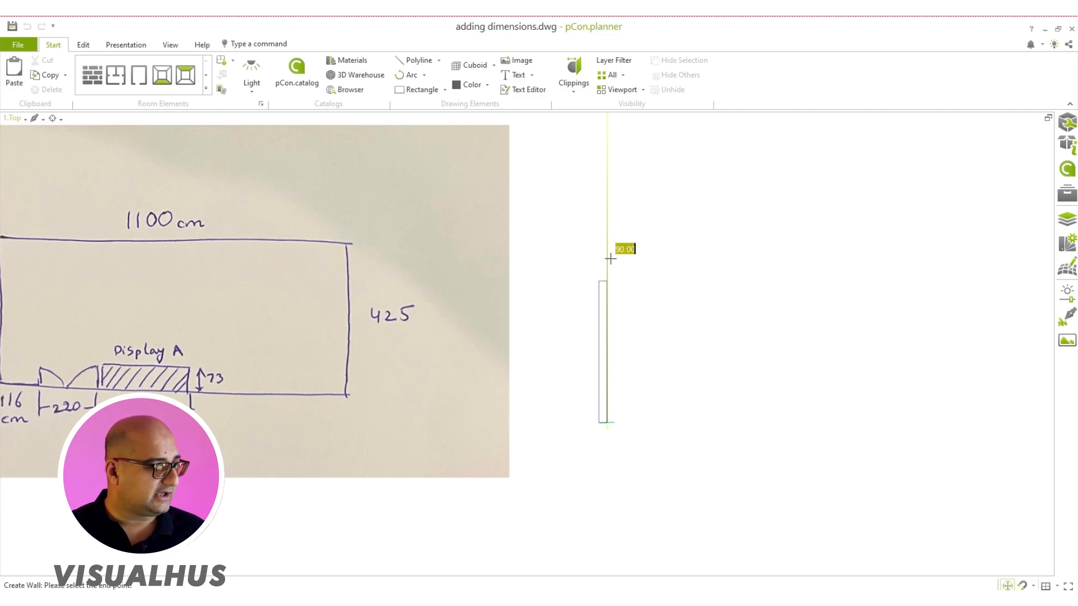
pyautogui.press('Return')
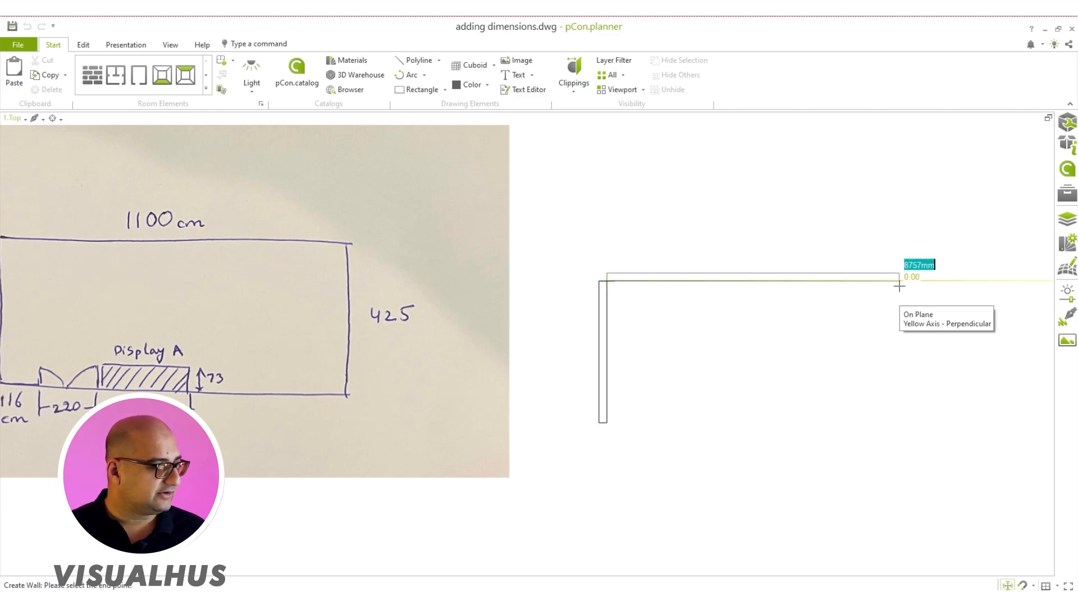
# Continue from the left wall's upper end with a horizontal wall 1100 cm long at 0°
pyautogui.scroll(3, 120, 229)
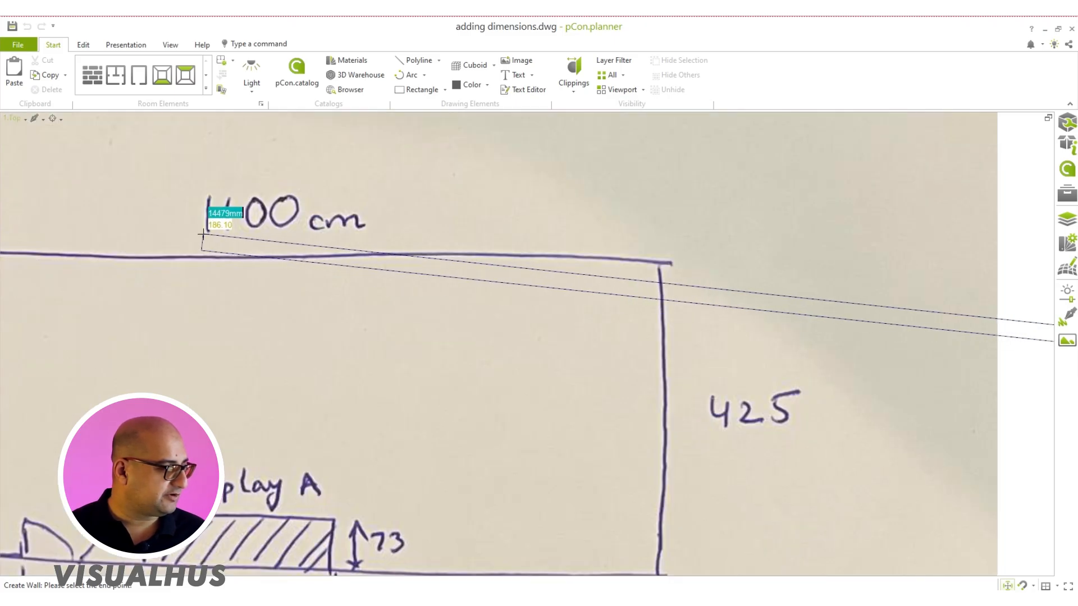
pyautogui.scroll(-5, 257, 236)
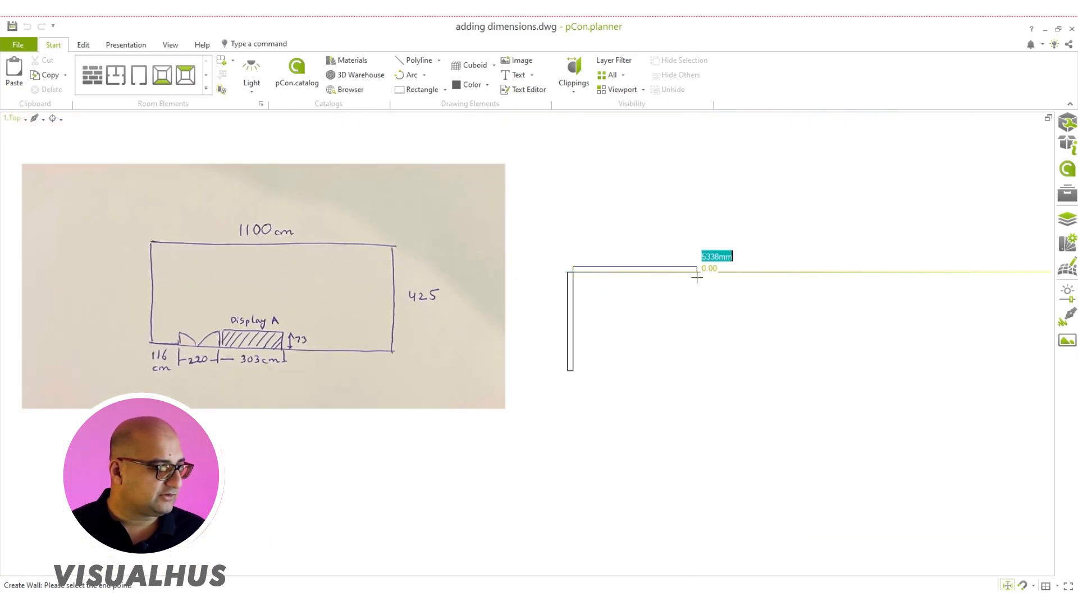
pyautogui.scroll(3, 697, 277)
pyautogui.scroll(-2, 697, 277)
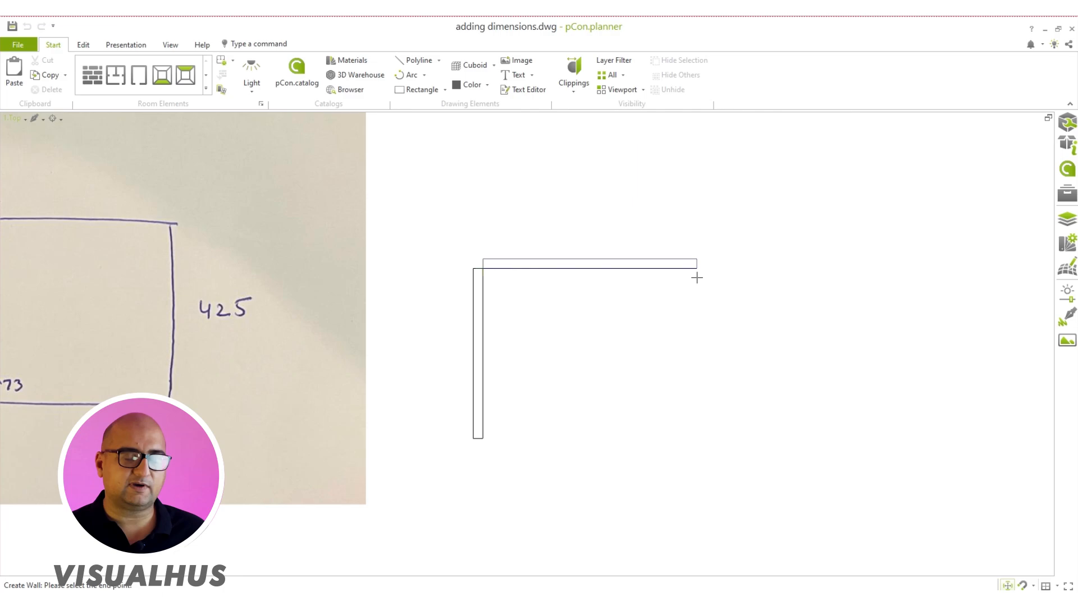
pyautogui.scroll(2, 737, 268)
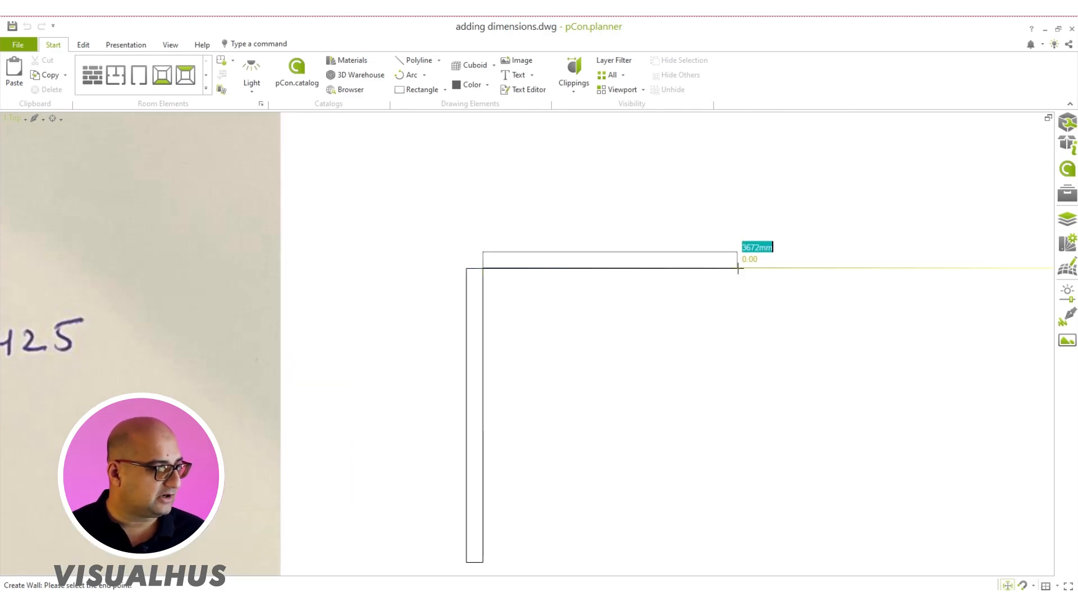
pyautogui.scroll(4, 465, 149)
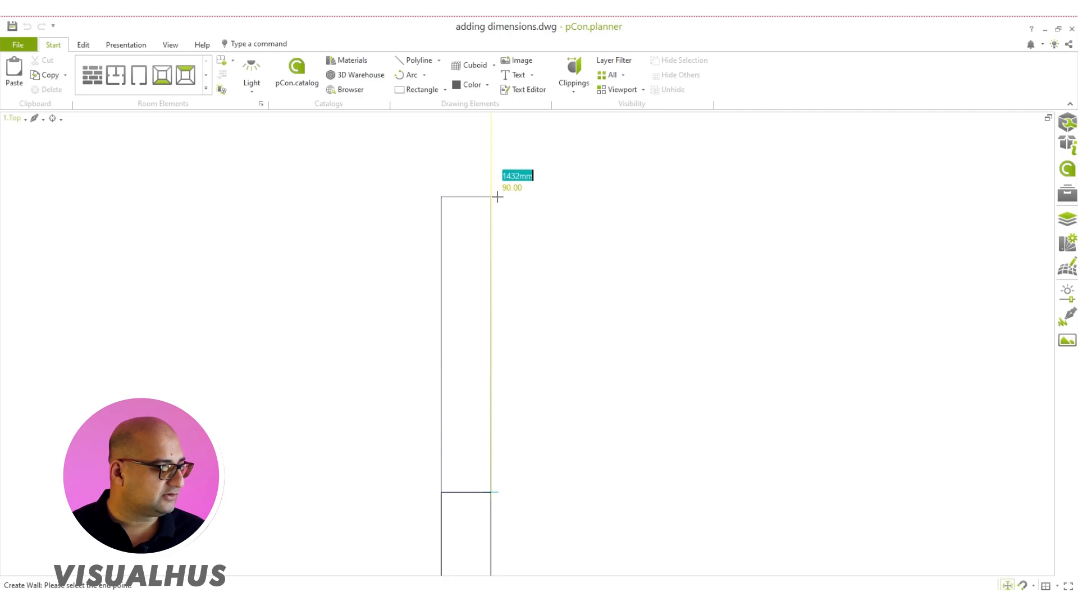
pyautogui.click(489, 194)
pyautogui.scroll(-6, 491, 193)
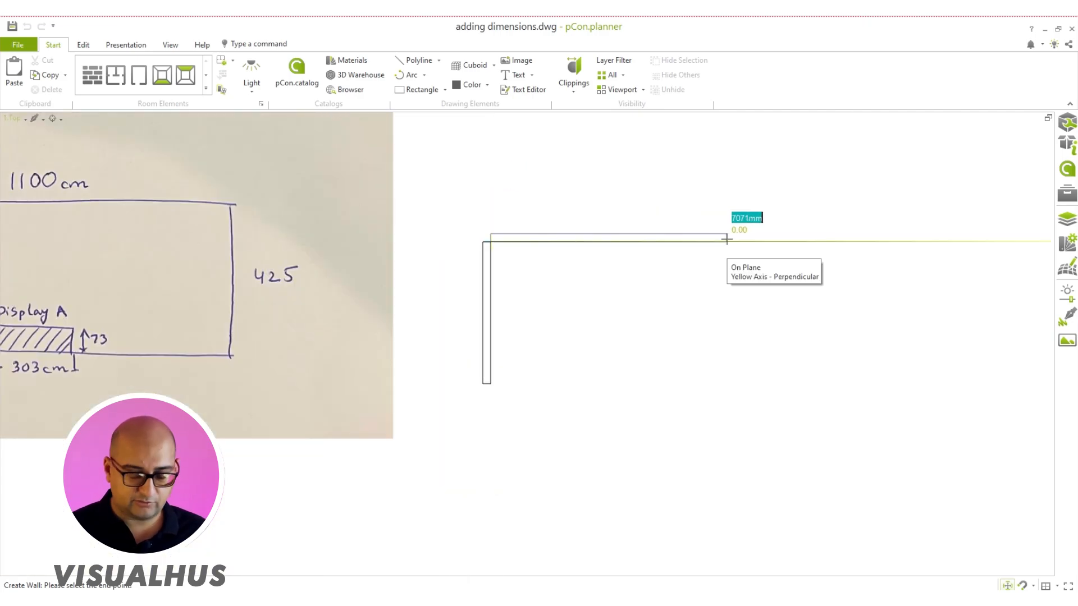
pyautogui.write('1100')
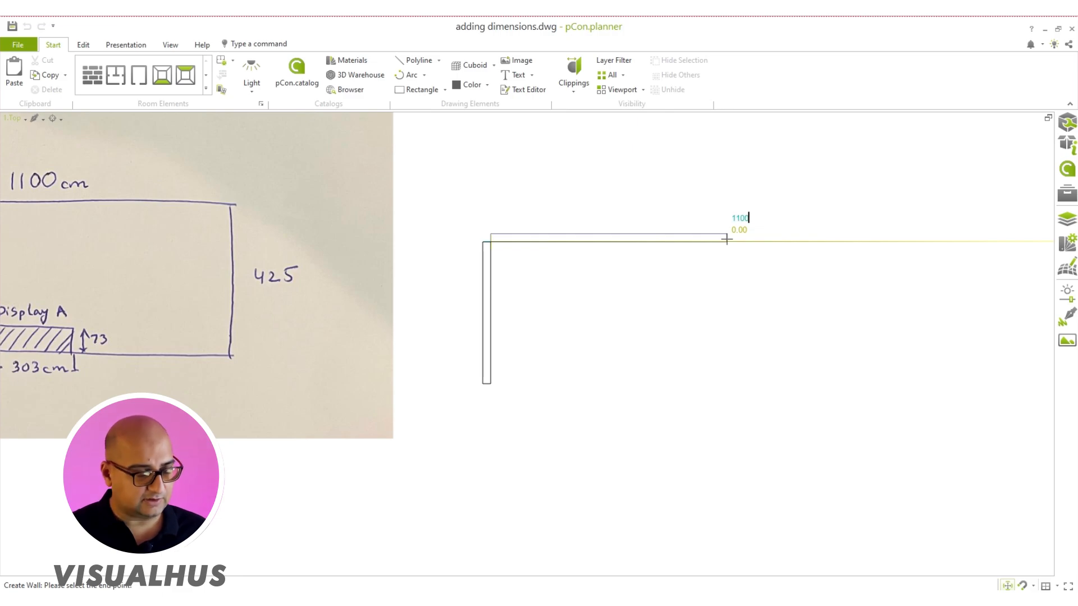
pyautogui.write('cm')
pyautogui.press('Tab')
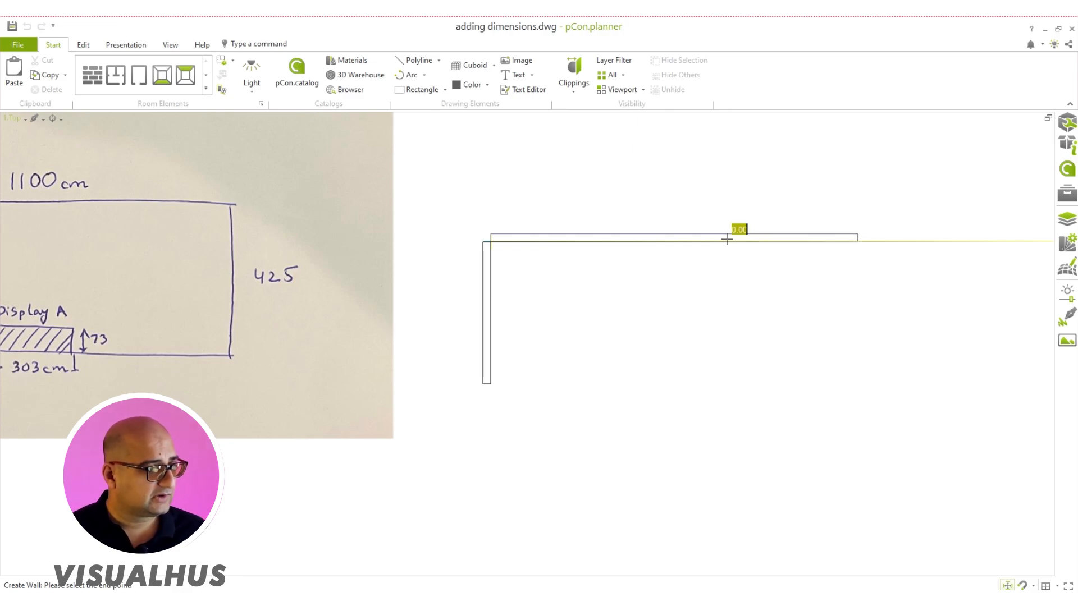
pyautogui.press('Return')
# Draw the right wall down level with the left wall's lower end, then close the room with the bottom wall and clear the selection
pyautogui.scroll(3, 886, 270)
pyautogui.scroll(-2, 837, 273)
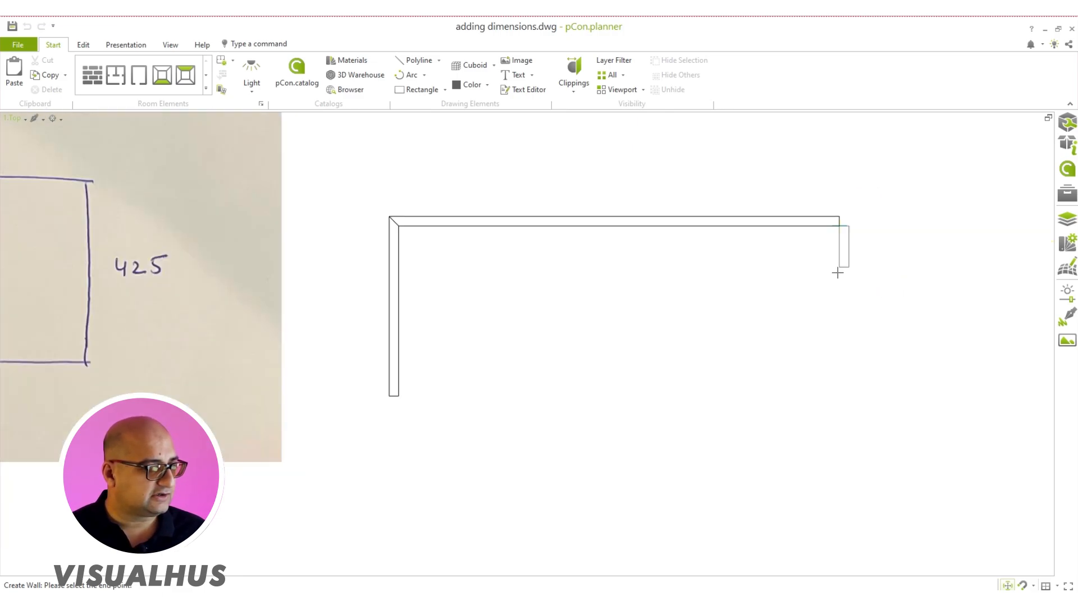
pyautogui.moveTo(783, 298); pyautogui.dragTo(906, 334, button='middle')
pyautogui.moveTo(176, 303); pyautogui.dragTo(345, 355, button='middle')
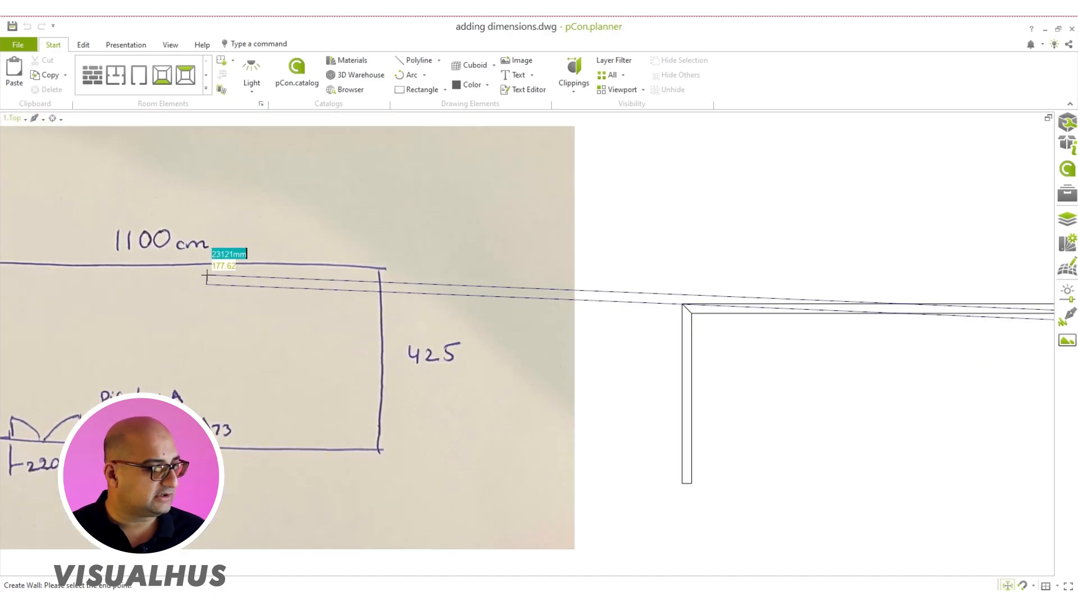
pyautogui.scroll(-2, 306, 297)
pyautogui.scroll(2, 772, 353)
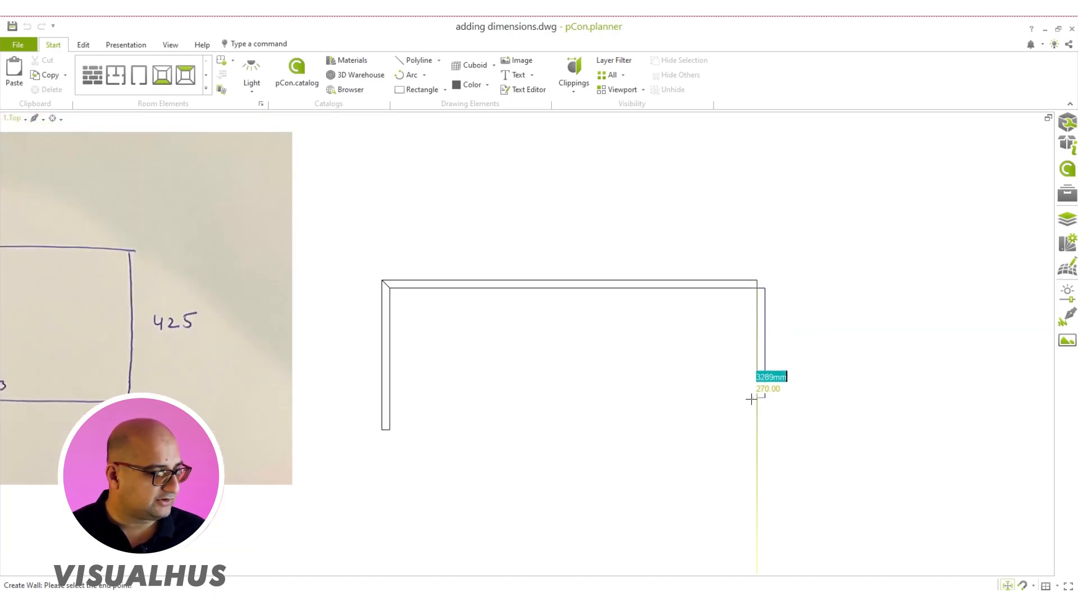
pyautogui.click(757, 429)
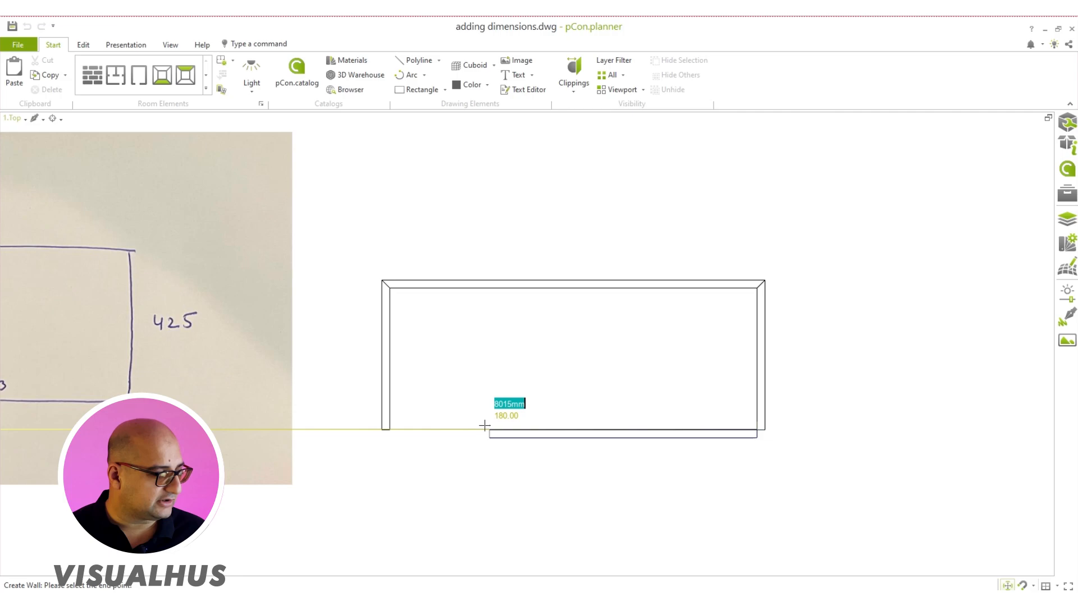
pyautogui.click(389, 429)
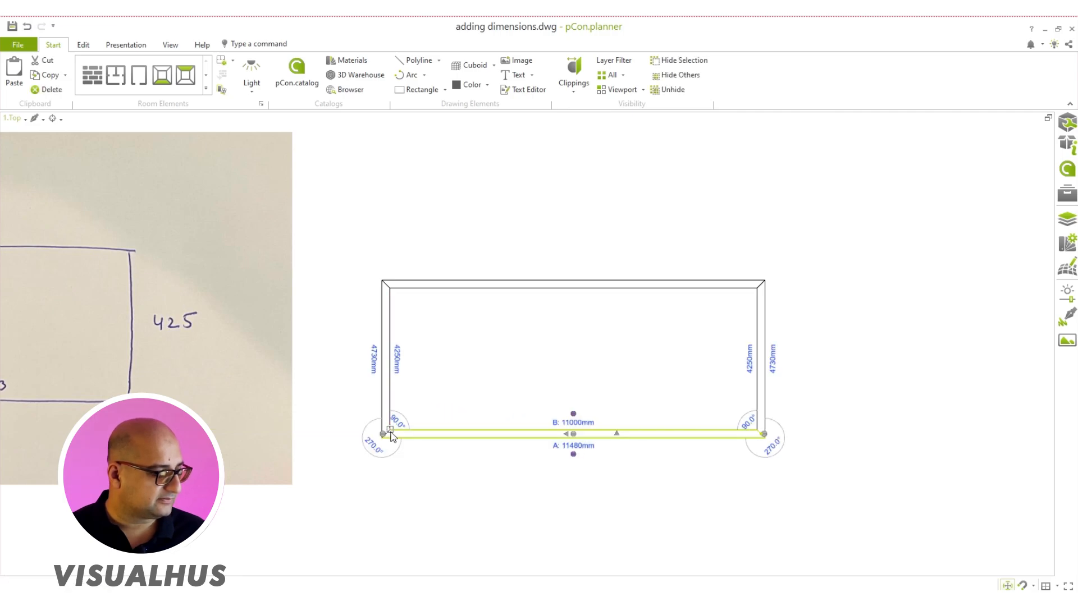
pyautogui.click(534, 492)
# Draw a freestanding vertical wall about 1714 mm long to the right of the completed 1100 cm room
pyautogui.moveTo(470, 428); pyautogui.dragTo(674, 424, button='middle')
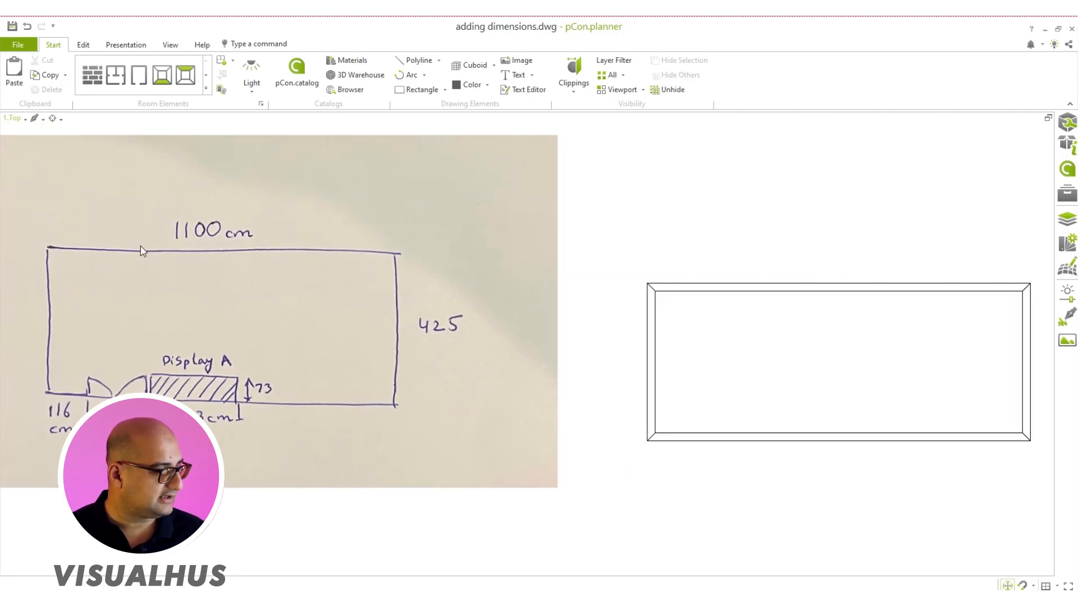
pyautogui.moveTo(779, 389); pyautogui.dragTo(644, 395, button='middle')
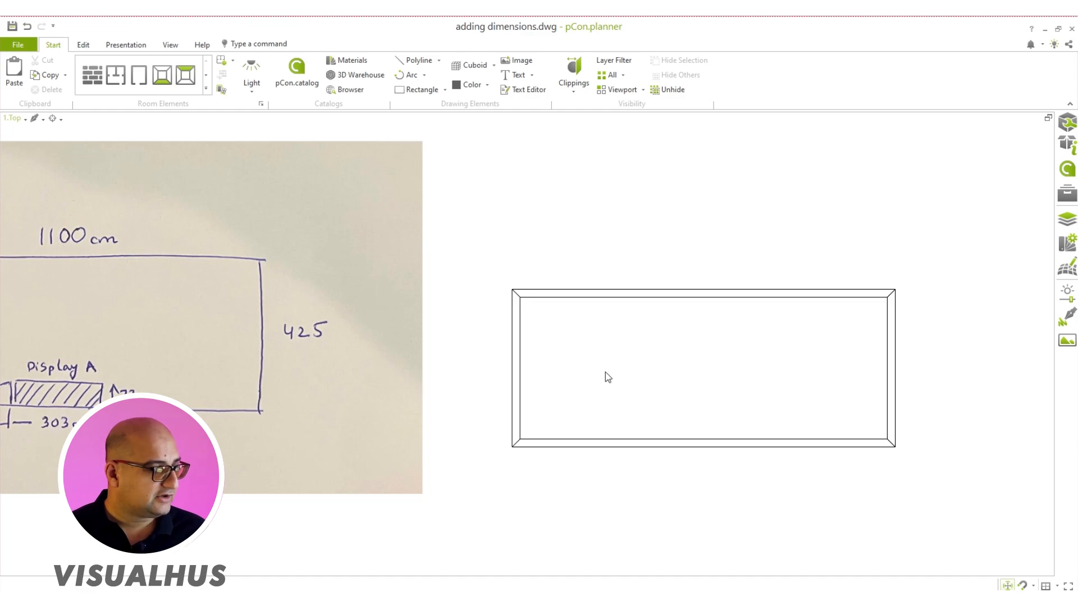
pyautogui.scroll(-2, 608, 377)
pyautogui.scroll(3, 668, 373)
pyautogui.moveTo(746, 402)
pyautogui.mouseDown(button='middle')
pyautogui.moveTo(577, 376)
pyautogui.moveTo(543, 395)
pyautogui.mouseUp(button='middle')
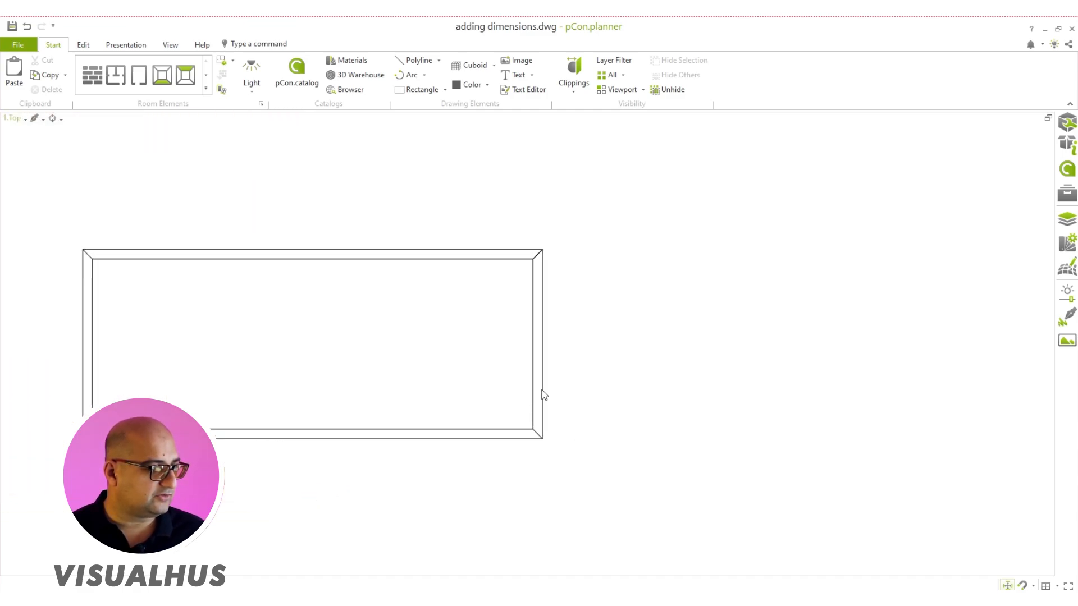
pyautogui.moveTo(651, 390); pyautogui.dragTo(496, 371, button='middle')
pyautogui.scroll(2, 495, 371)
pyautogui.click(92, 75)
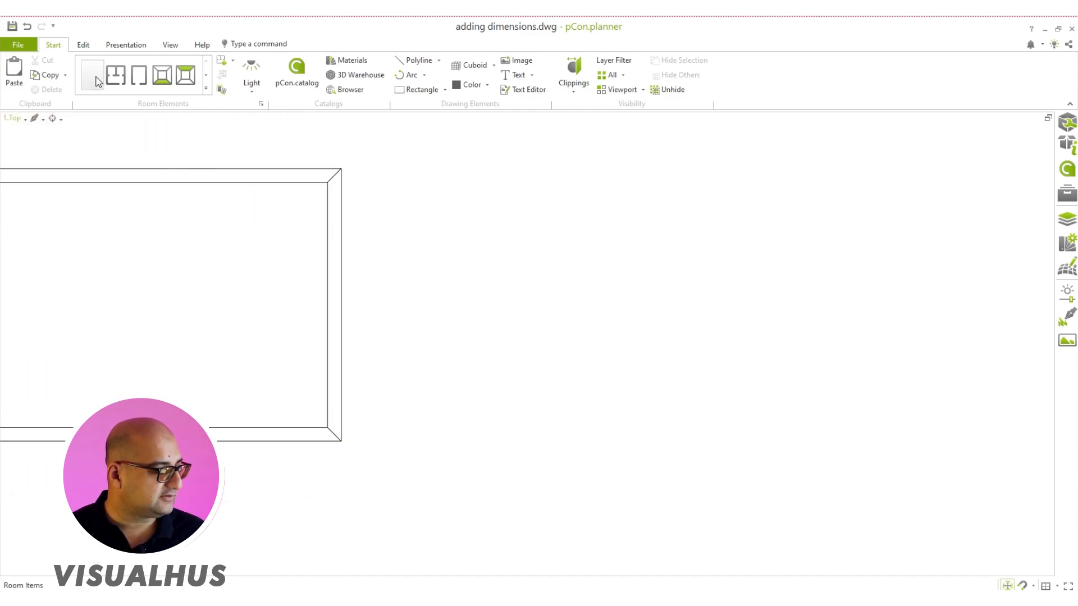
pyautogui.scroll(2, 507, 409)
pyautogui.click(531, 449)
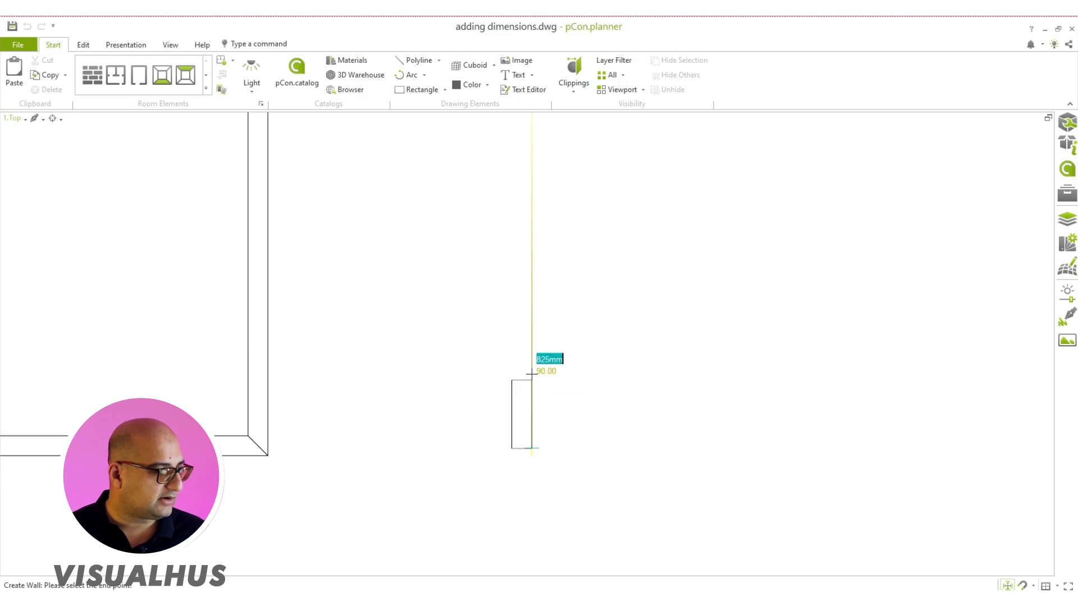
pyautogui.scroll(6, 531, 320)
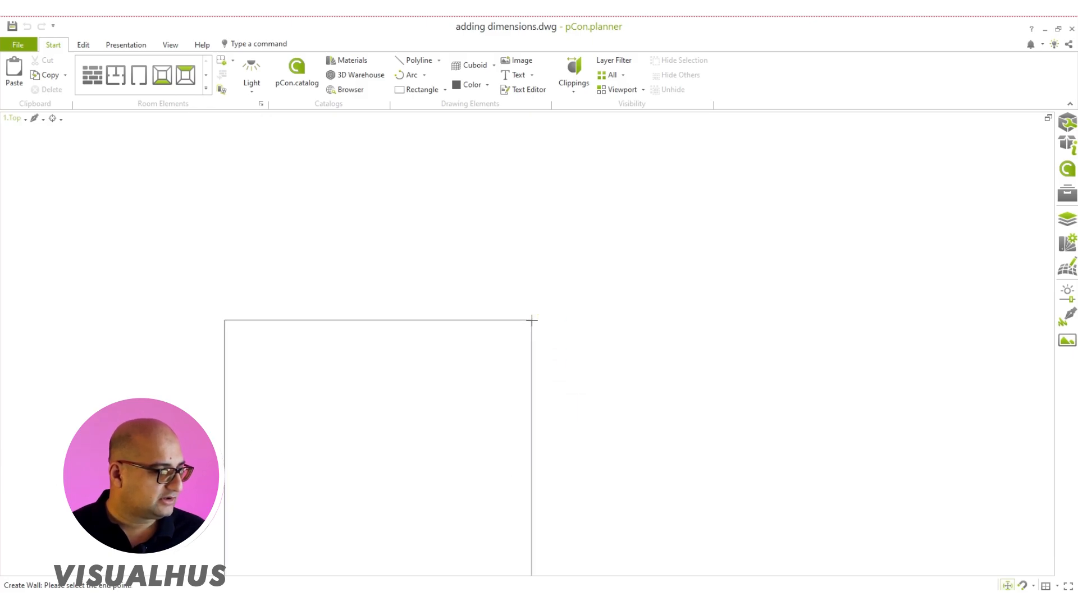
pyautogui.click(539, 306)
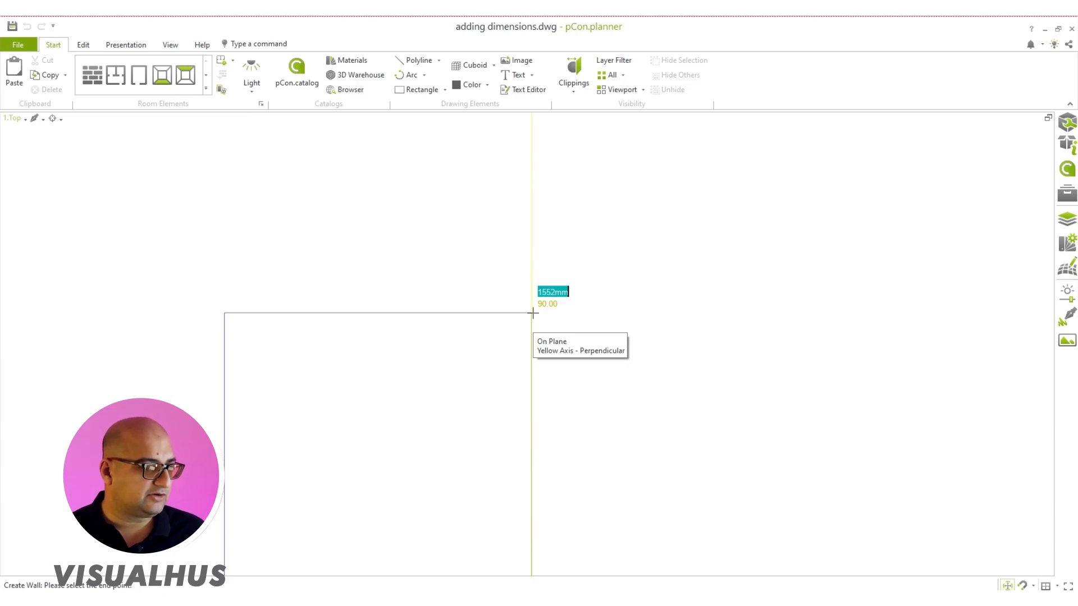
pyautogui.scroll(-6, 532, 313)
pyautogui.click(533, 290)
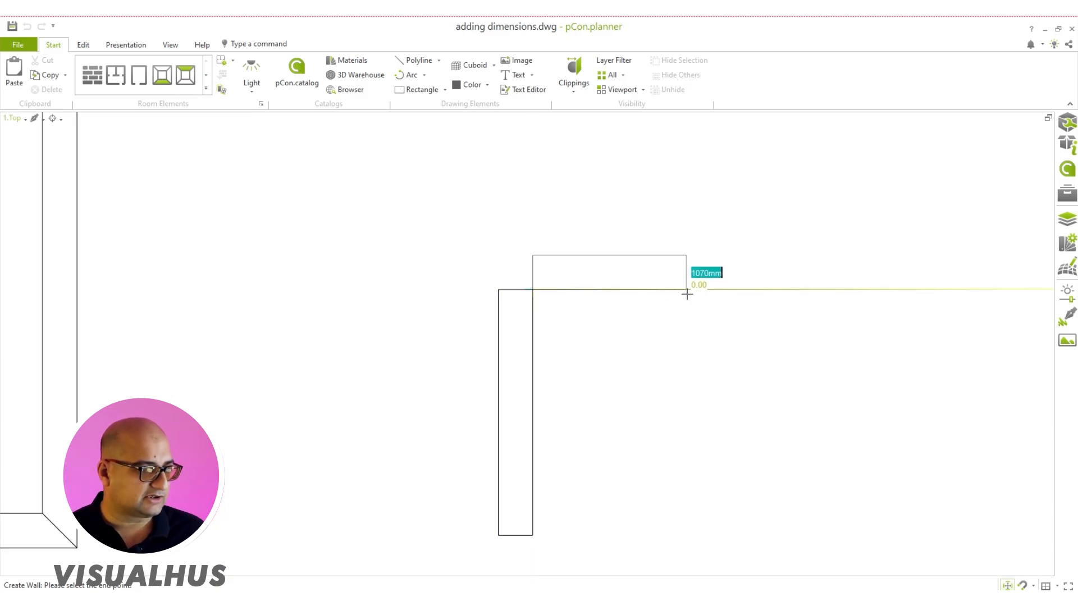
# Add a top wall about 1667 mm long, then close the small room with right and bottom walls and clear the selection
pyautogui.click(768, 291)
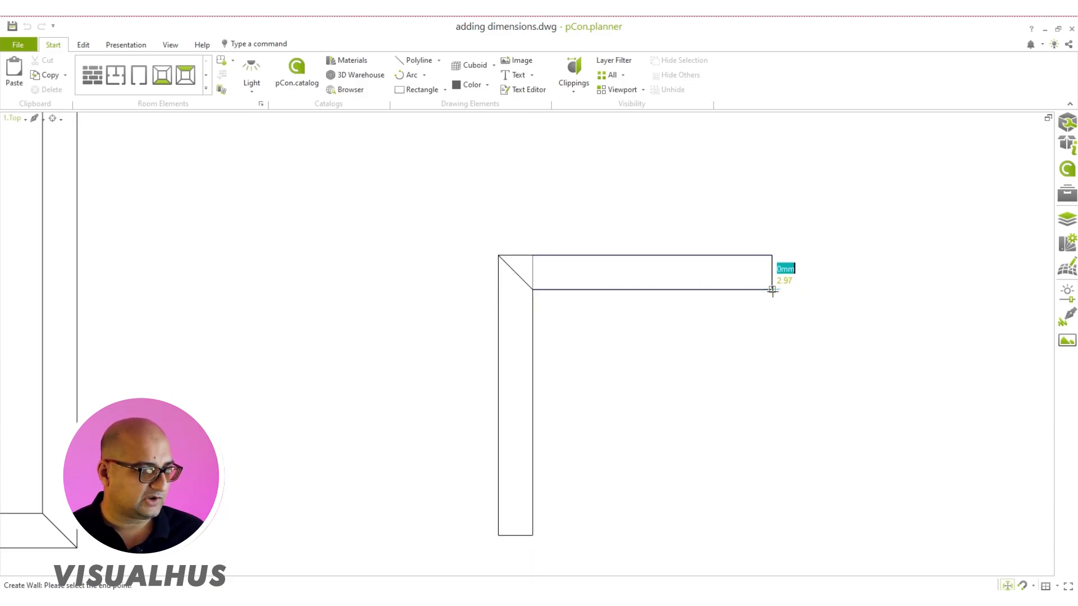
pyautogui.click(767, 538)
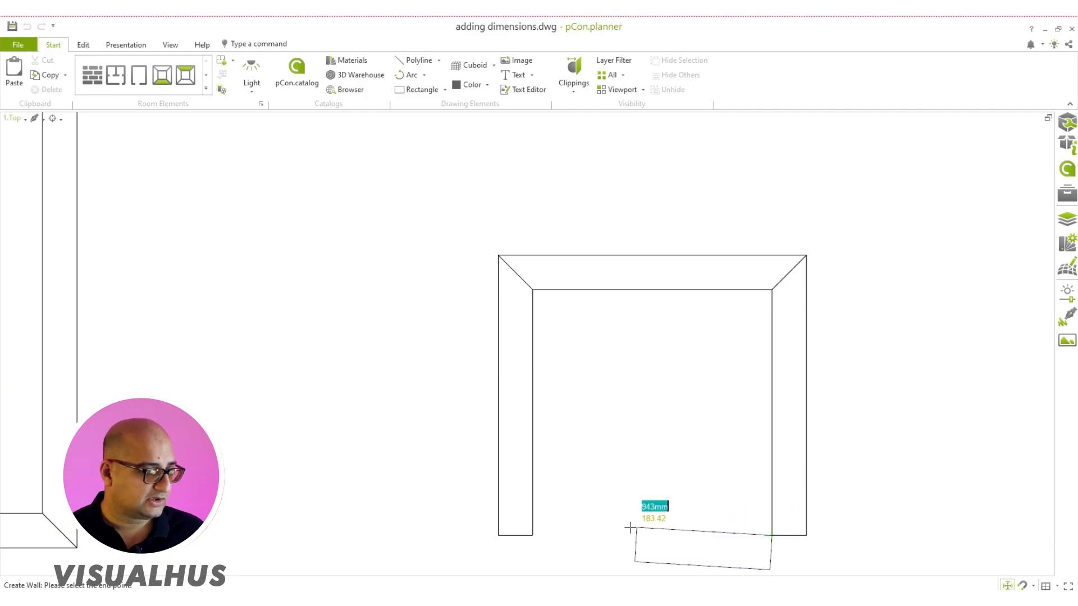
pyautogui.click(533, 535)
pyautogui.scroll(-2, 546, 463)
pyautogui.scroll(2, 546, 462)
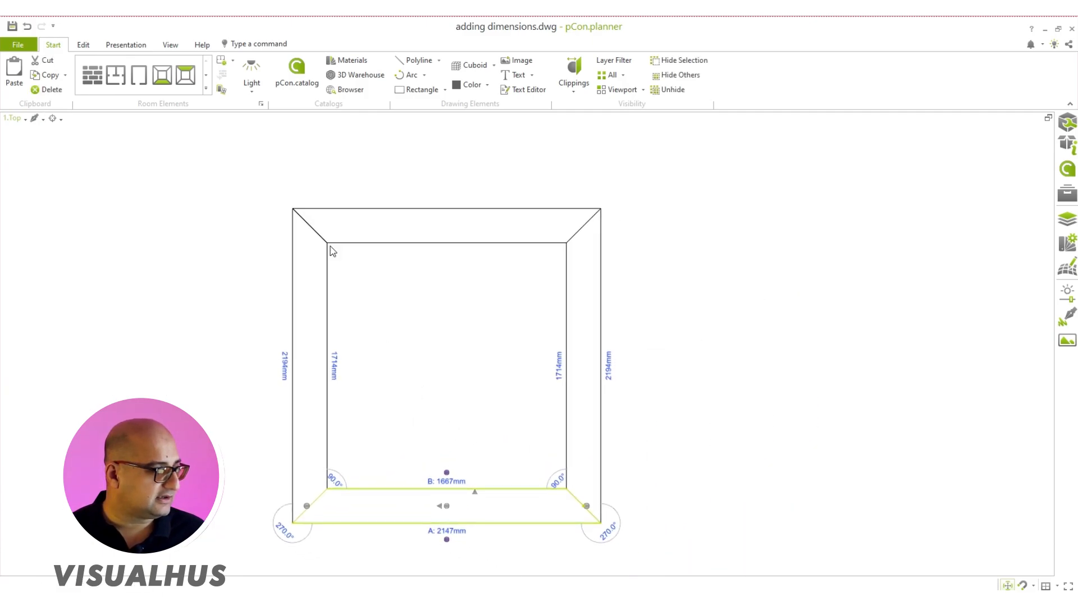
pyautogui.moveTo(516, 411); pyautogui.dragTo(404, 373, button='middle')
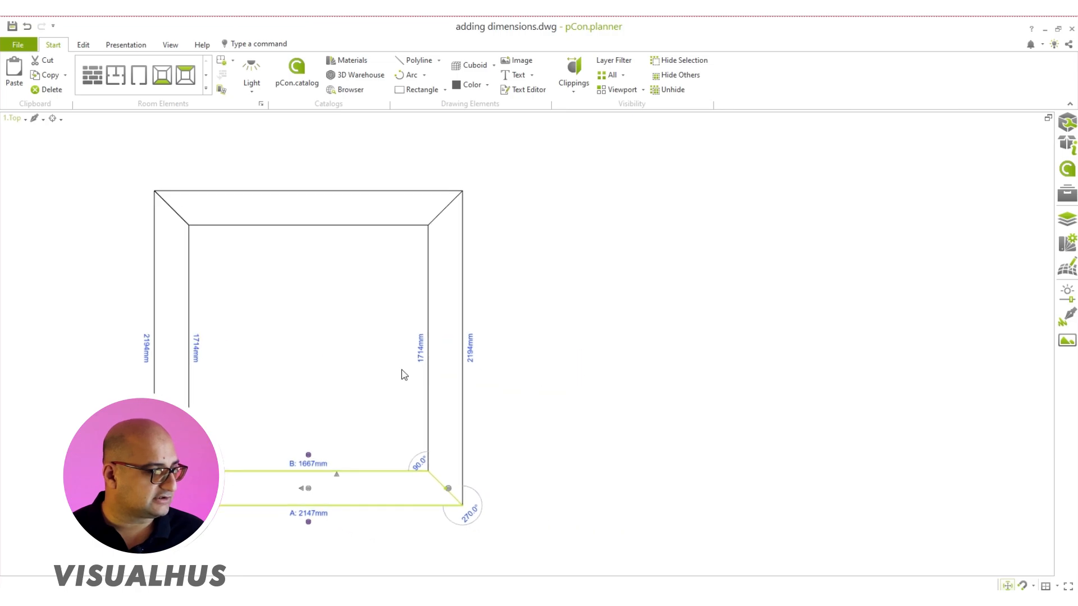
pyautogui.press('Escape')
# Draw a vertical wall about 1889 mm long upward to the right of the small room, switching its drawing side to the opposite side
pyautogui.click(92, 75)
pyautogui.moveTo(866, 438); pyautogui.dragTo(797, 421, button='middle')
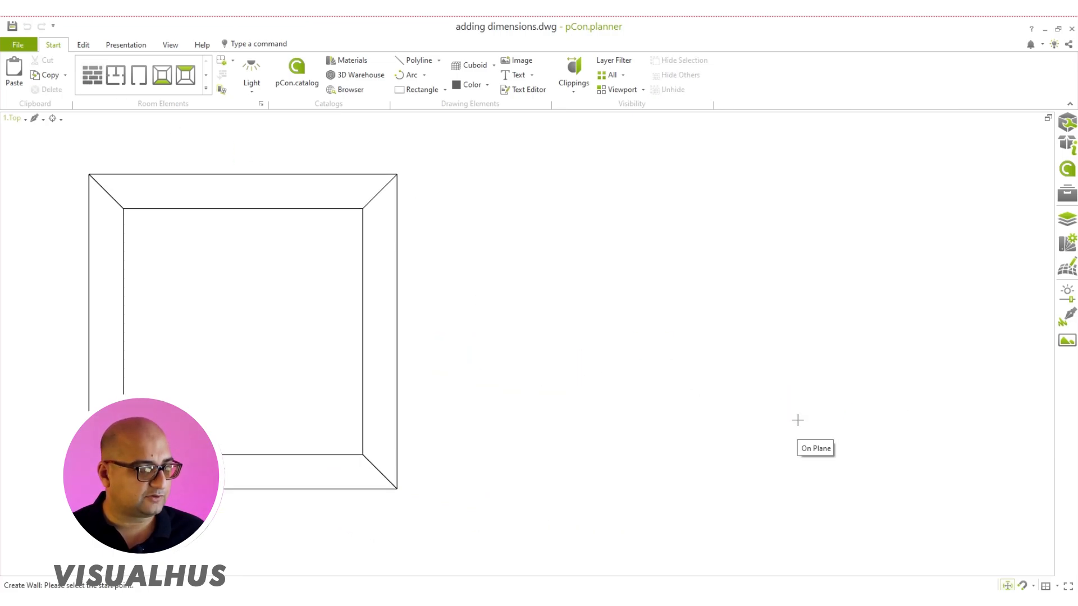
pyautogui.click(873, 479)
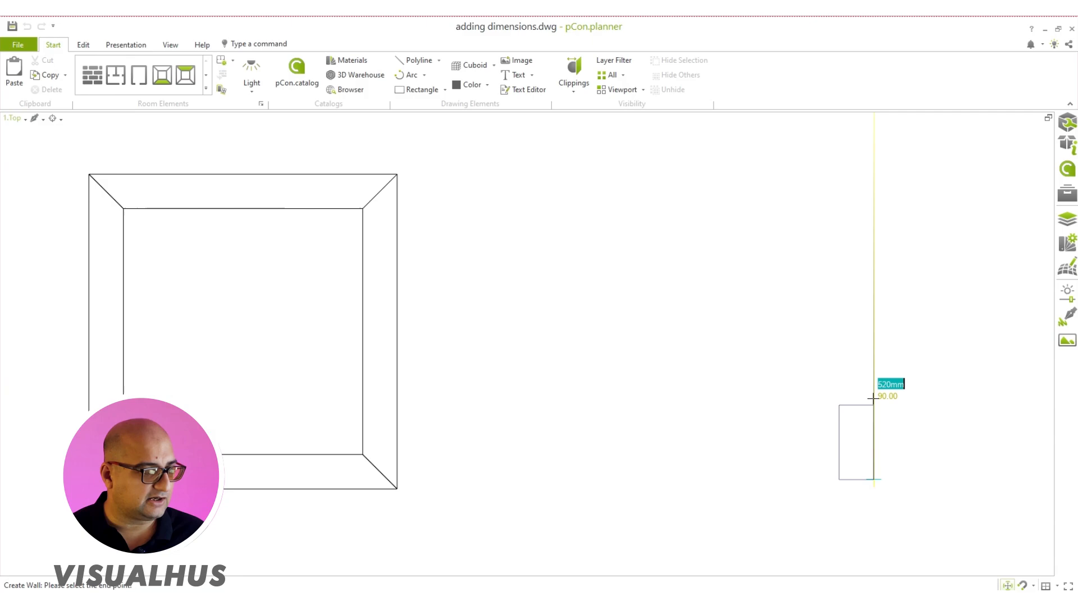
pyautogui.rightClick(877, 263)
pyautogui.click(916, 317)
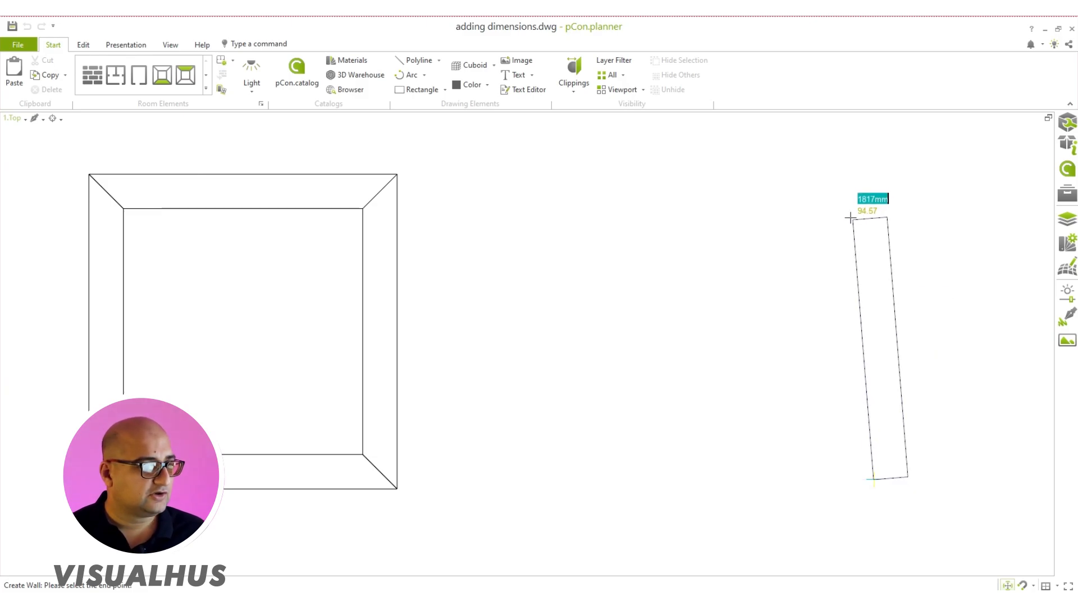
pyautogui.scroll(3, 868, 213)
pyautogui.scroll(-1, 897, 210)
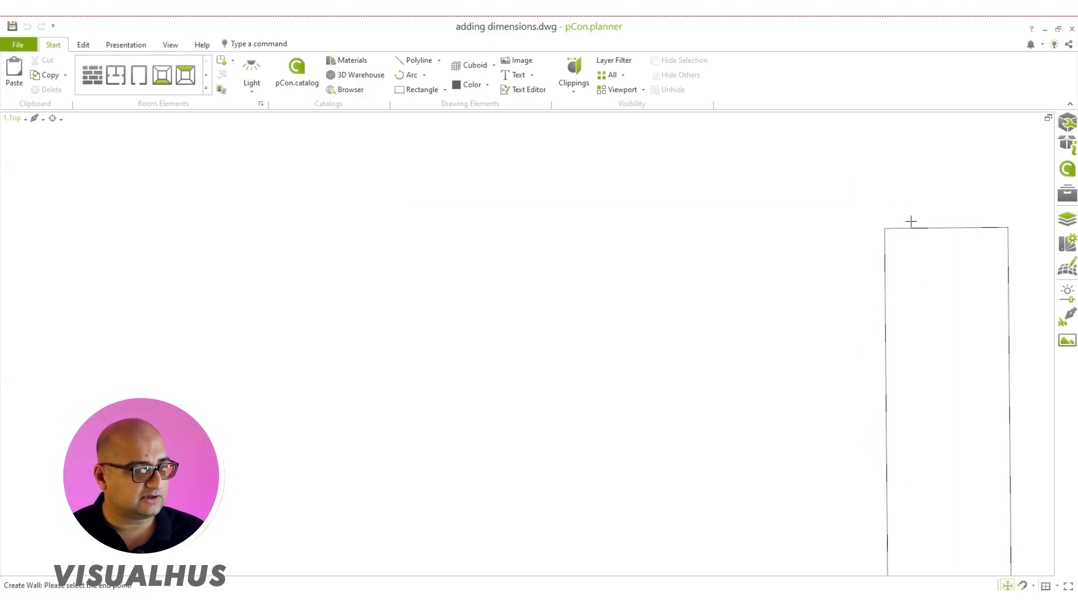
pyautogui.moveTo(902, 245); pyautogui.dragTo(752, 236, button='middle')
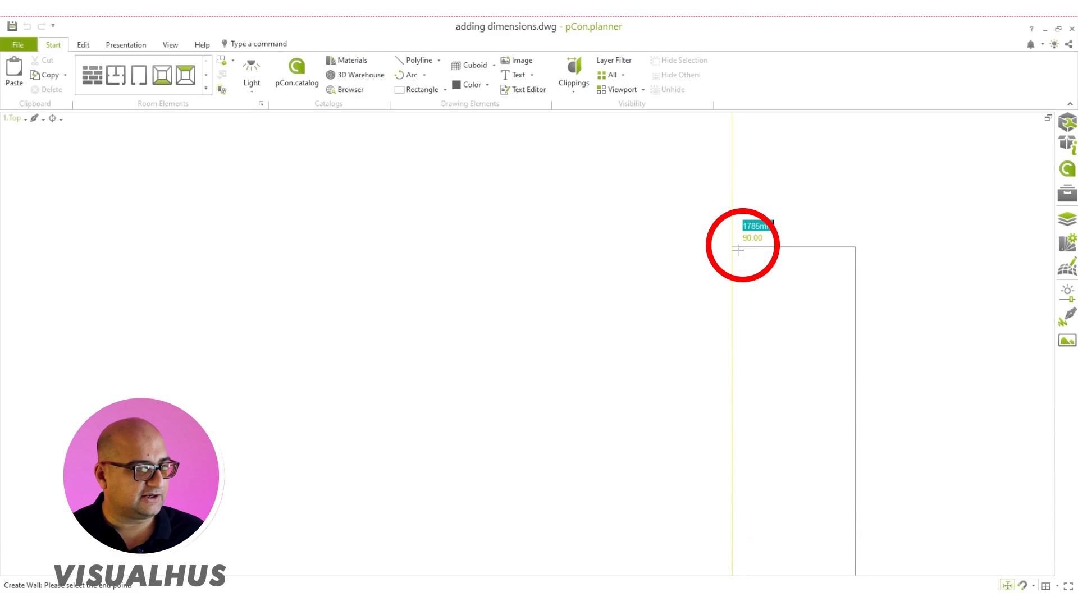
pyautogui.scroll(-5, 738, 245)
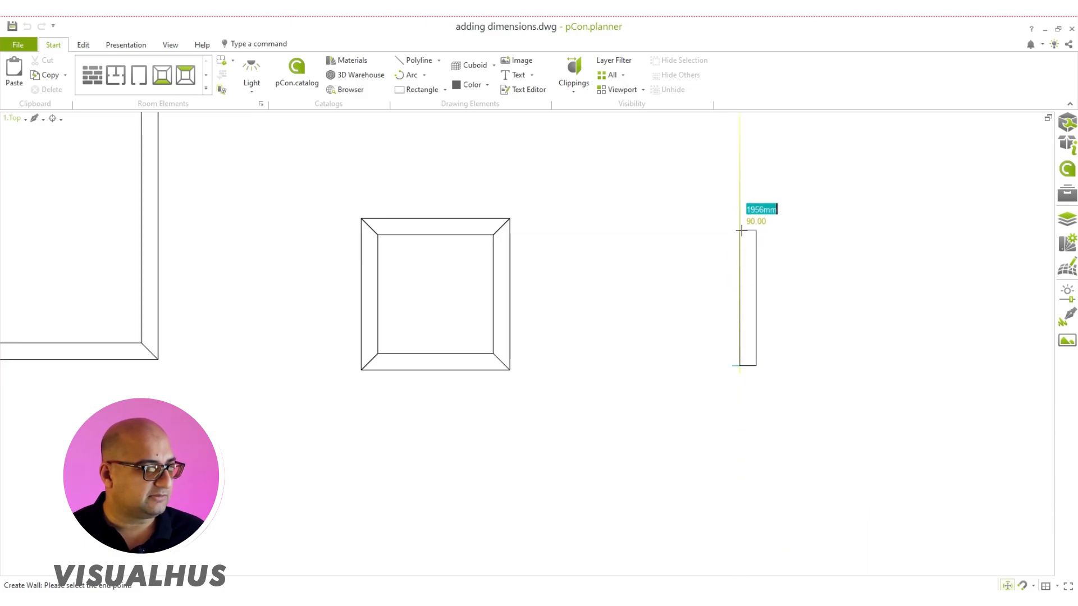
pyautogui.click(740, 234)
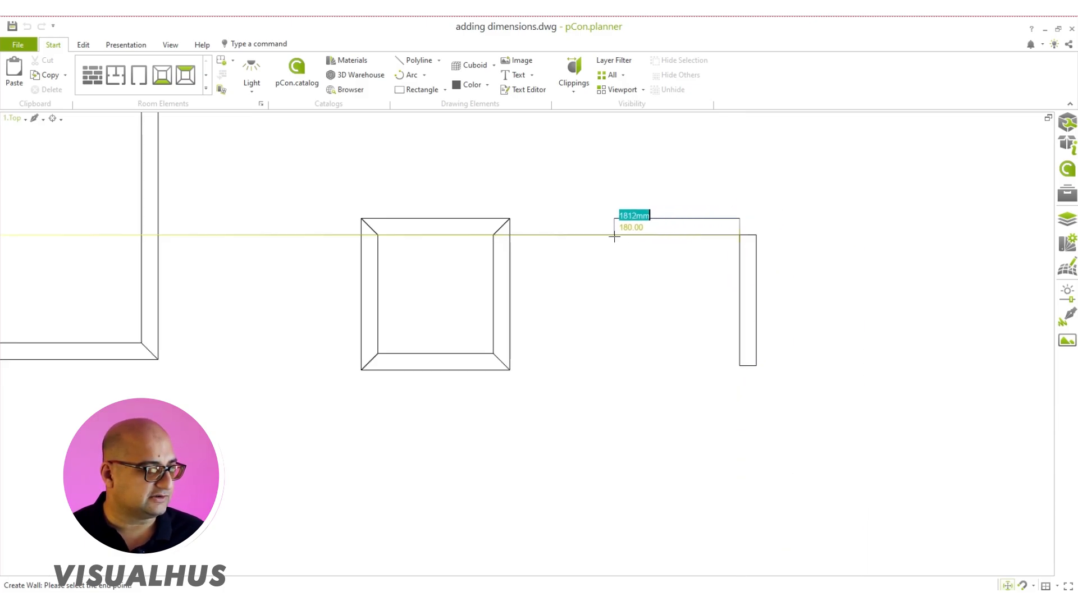
# Continue leftward with a top wall about 1838 mm long, then close the second small room with left and bottom walls
pyautogui.click(614, 236)
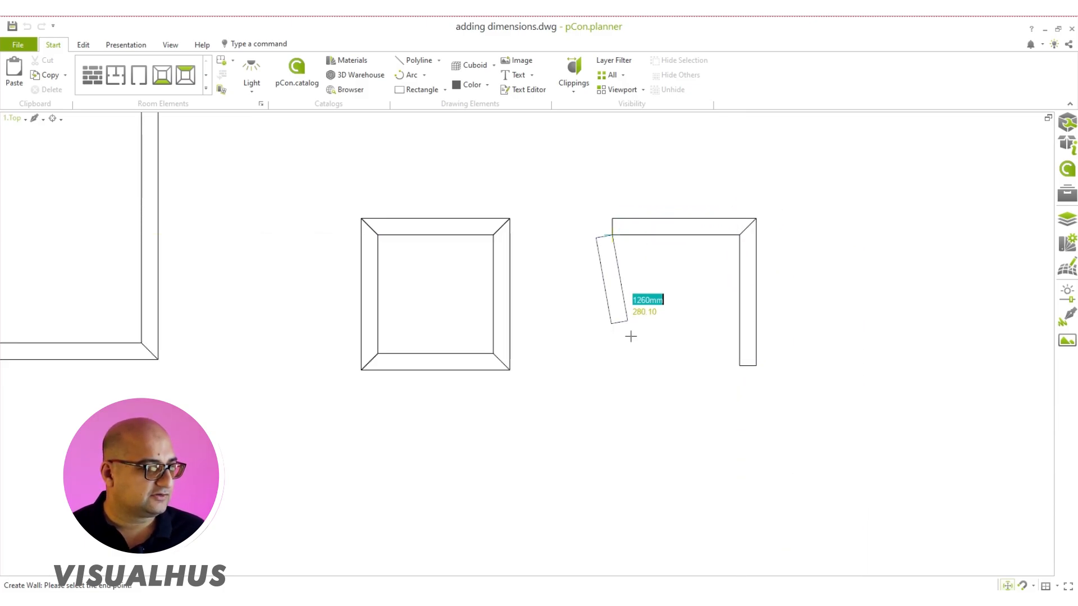
pyautogui.click(610, 366)
pyautogui.click(739, 365)
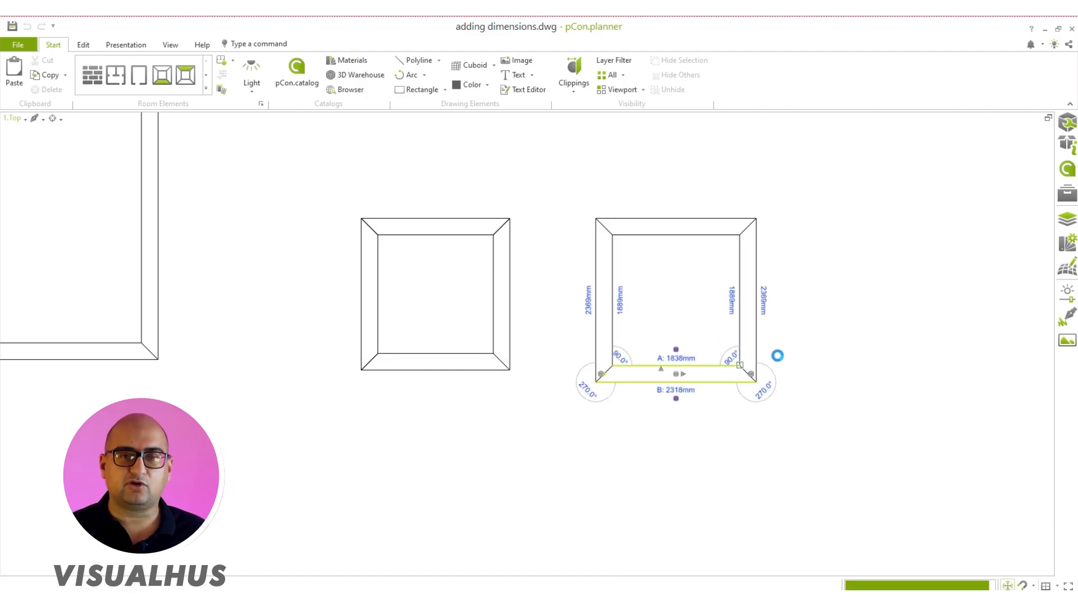
pyautogui.scroll(3, 728, 309)
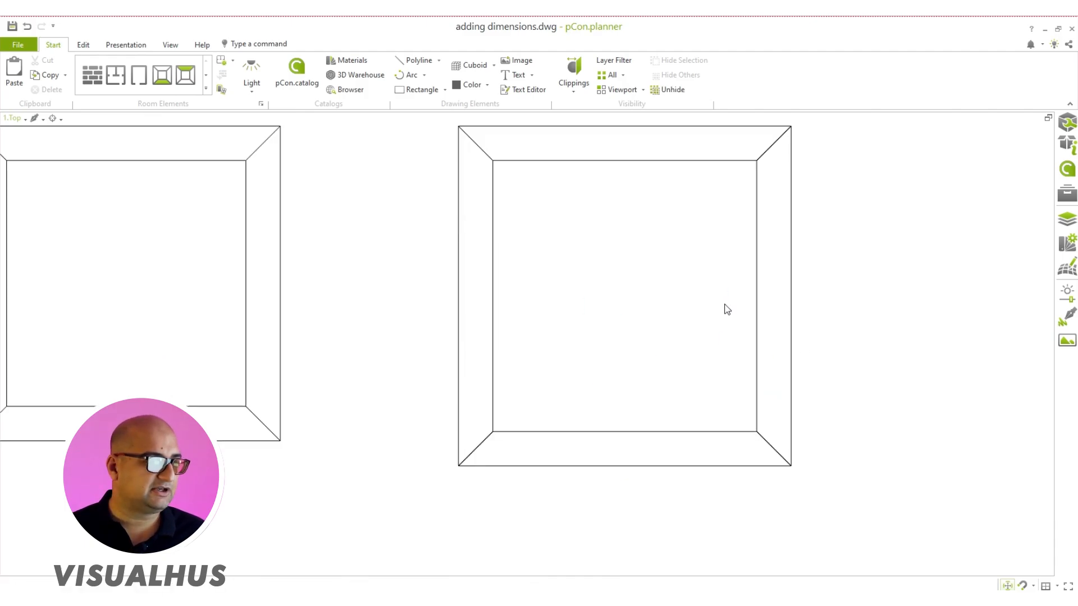
pyautogui.click(791, 304)
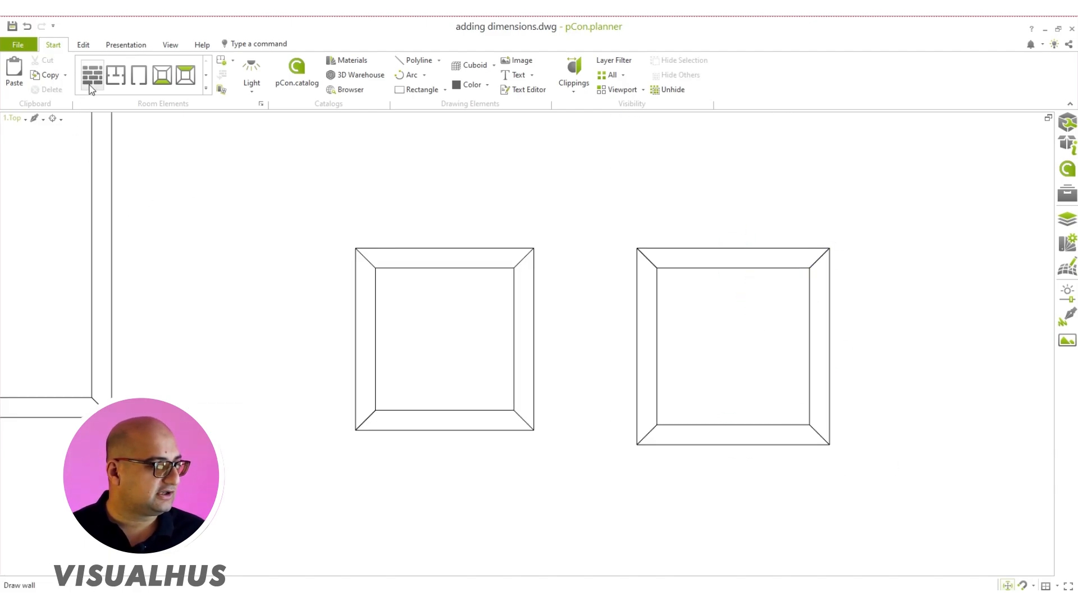
pyautogui.click(91, 90)
pyautogui.moveTo(616, 335); pyautogui.dragTo(482, 392, button='middle')
pyautogui.click(772, 502)
pyautogui.scroll(4, 763, 441)
pyautogui.moveTo(753, 433); pyautogui.dragTo(626, 338, button='middle')
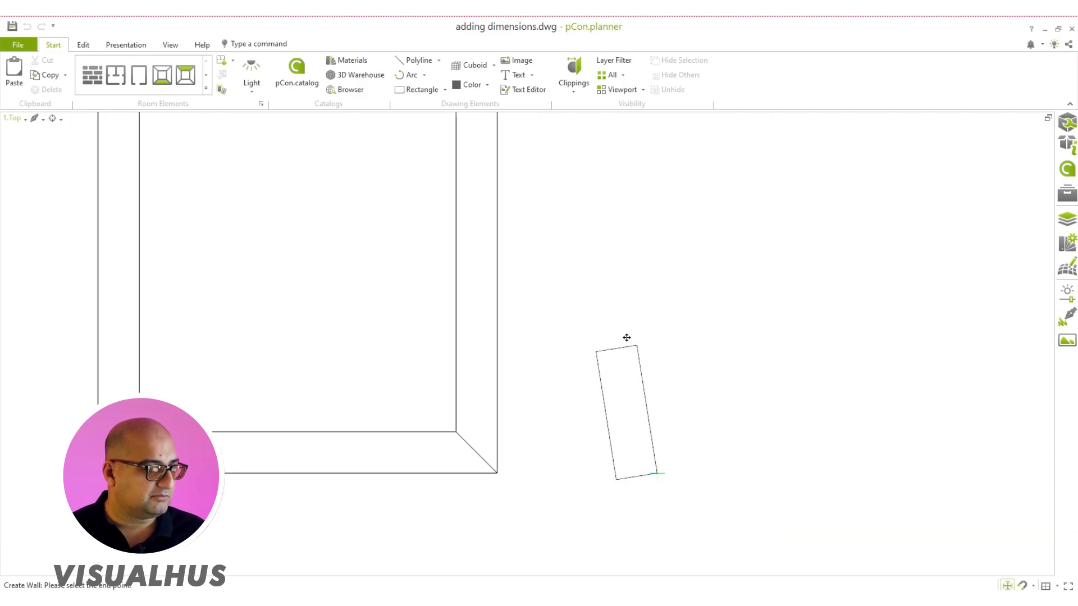
pyautogui.scroll(-2, 637, 289)
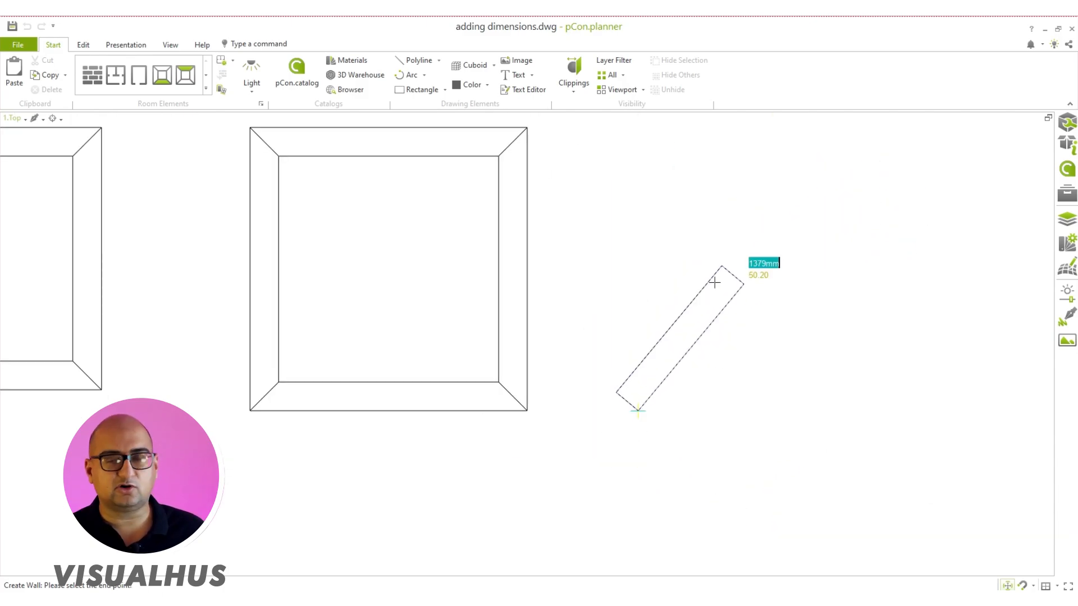
pyautogui.moveTo(660, 293); pyautogui.dragTo(639, 351, button='middle')
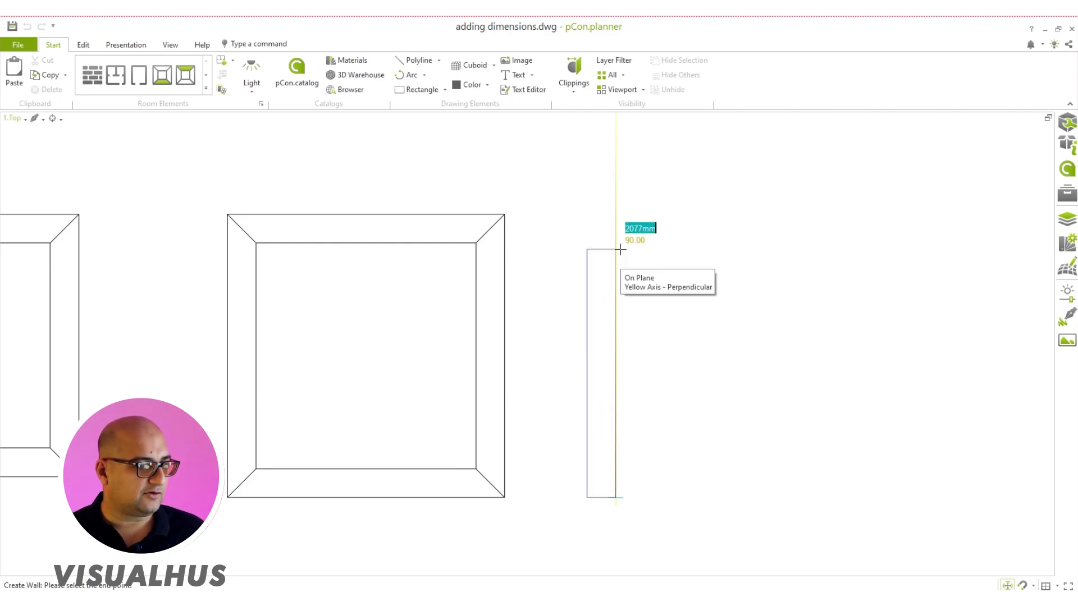
pyautogui.scroll(-4, 627, 337)
pyautogui.press('Escape')
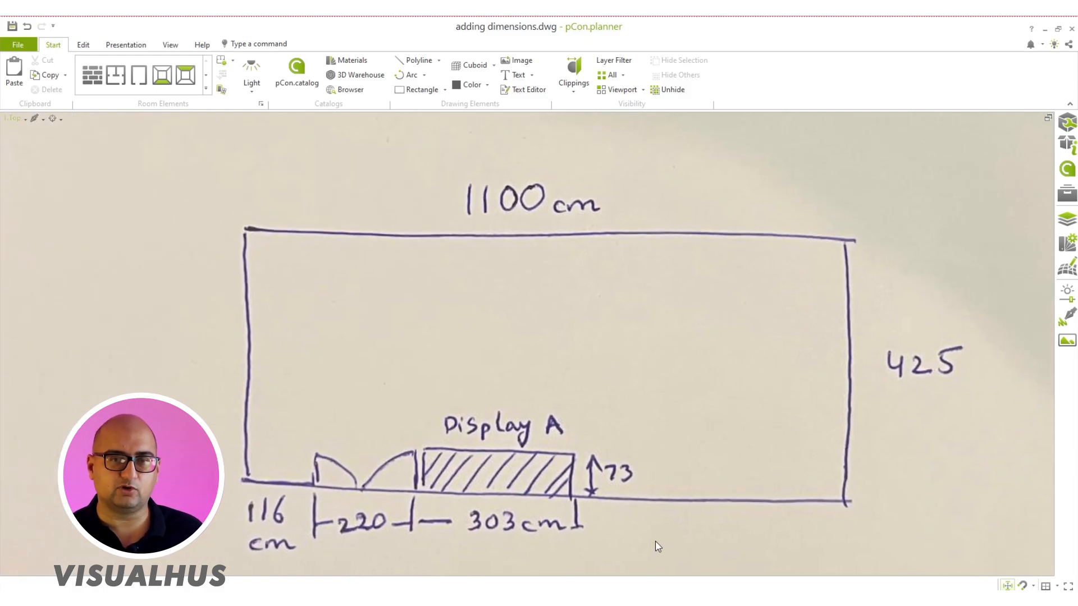
# Trace walls clockwise over the hand-drawn plan, starting at its lower-left corner and going up, across, down and back
pyautogui.click(103, 84)
pyautogui.click(242, 481)
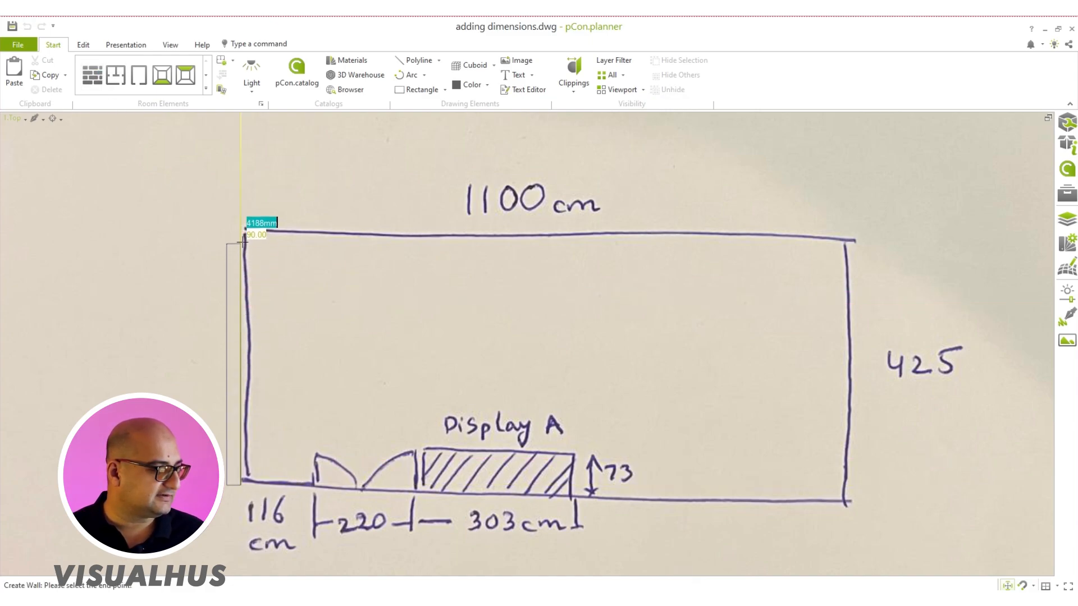
pyautogui.click(243, 227)
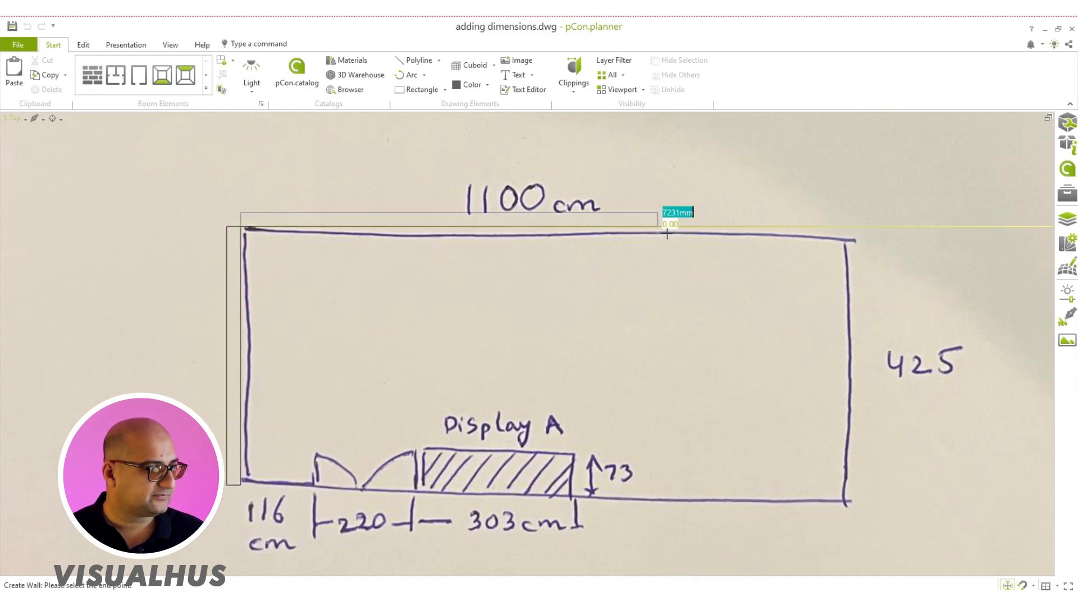
pyautogui.click(851, 228)
pyautogui.click(850, 510)
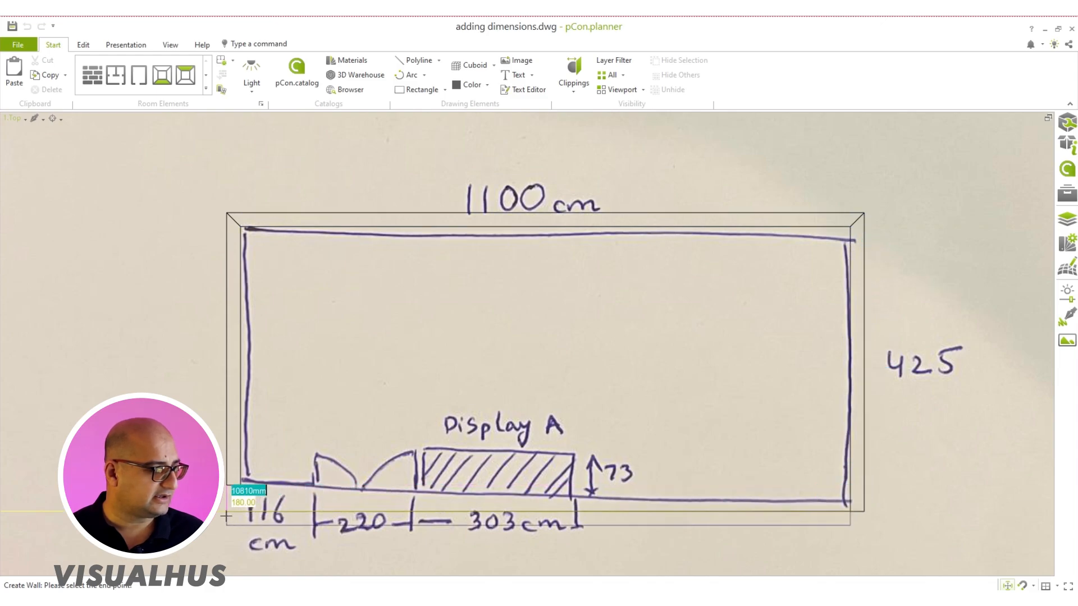
pyautogui.click(226, 515)
# Delete the left, top and right walls traced over the hand-drawn plan
pyautogui.click(236, 393)
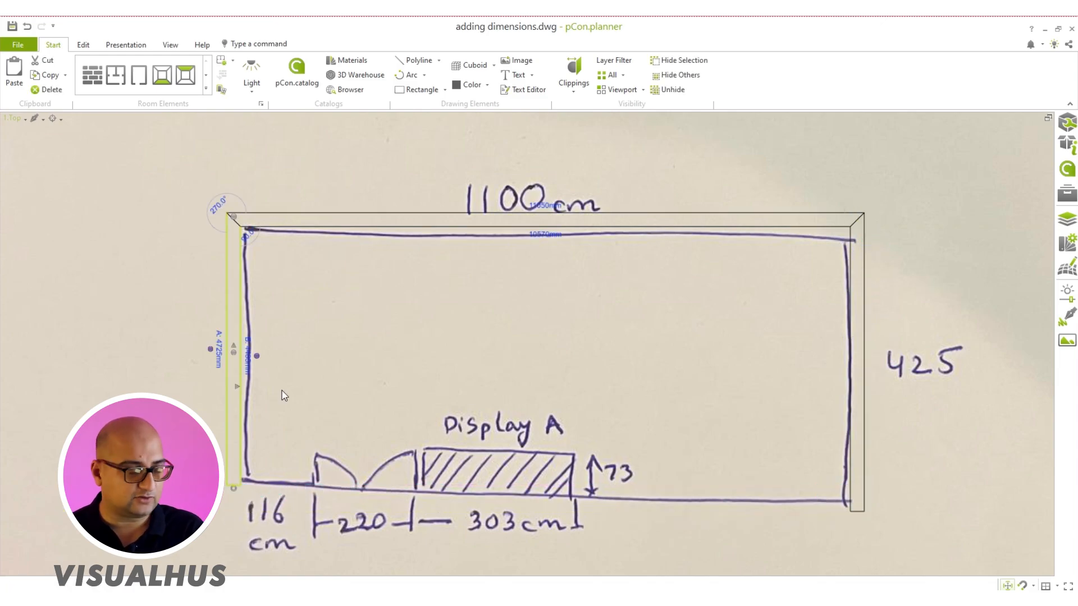
pyautogui.click(468, 224)
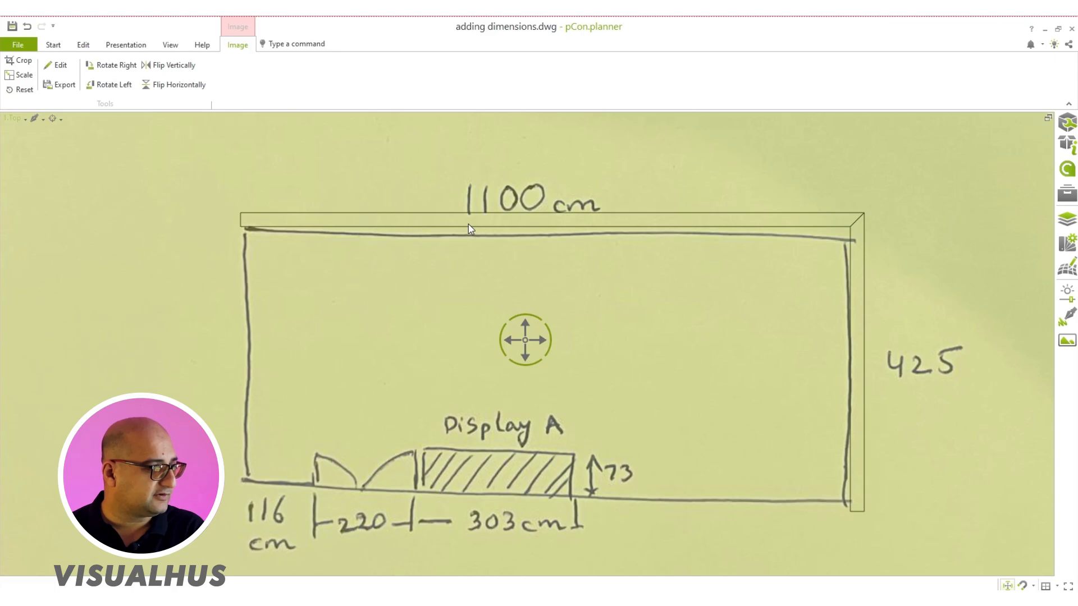
pyautogui.click(468, 224)
pyautogui.press('Delete')
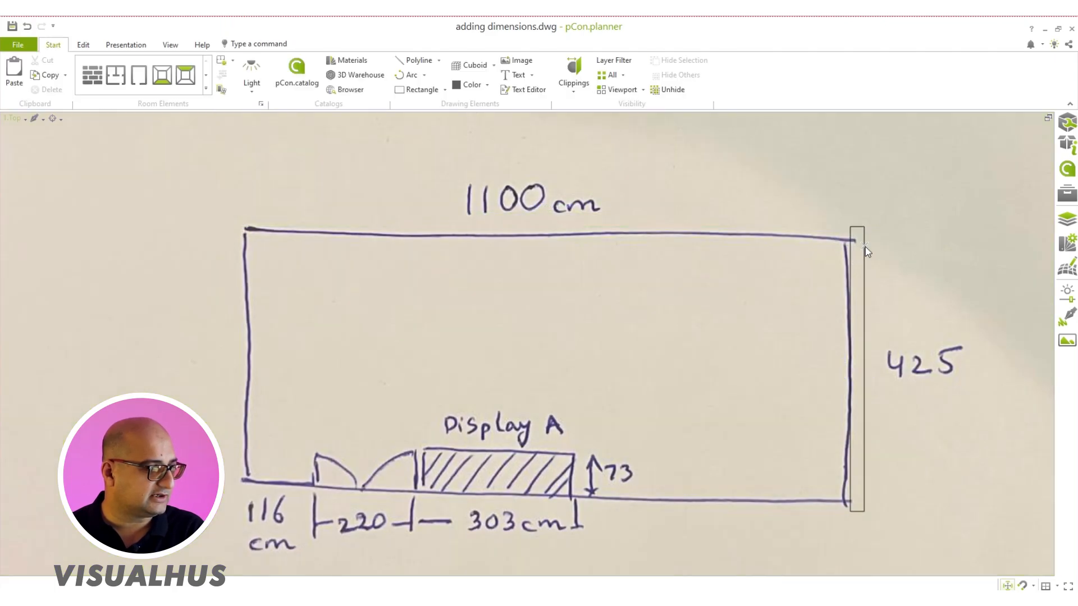
pyautogui.click(866, 251)
pyautogui.press('Delete')
# Trace the plan's walls counterclockwise from its lower-right corner, switching the drawing side after the right wall, and close the room
pyautogui.click(92, 75)
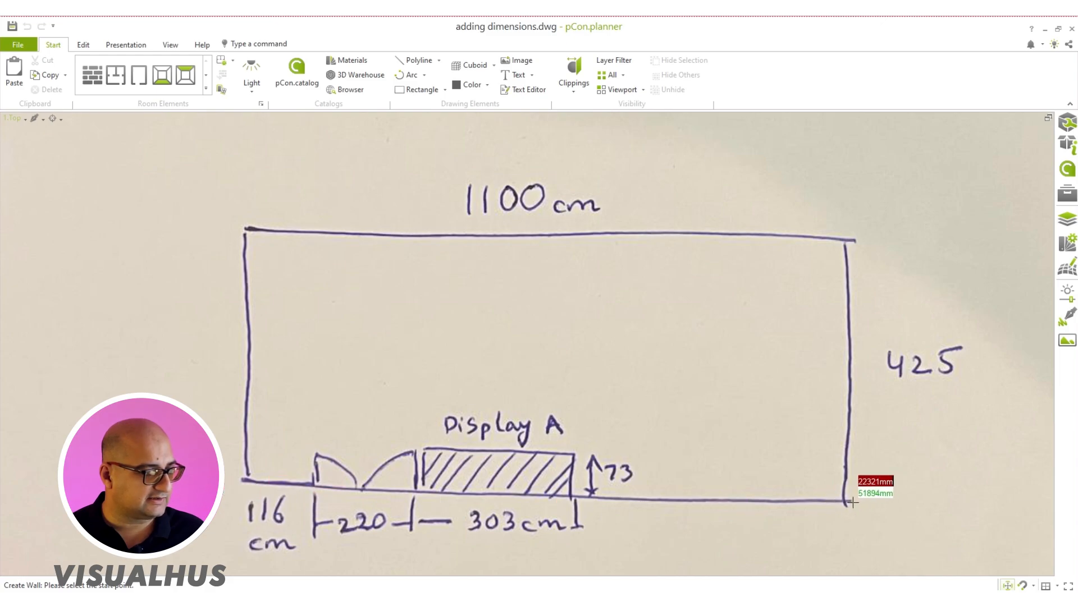
pyautogui.click(852, 502)
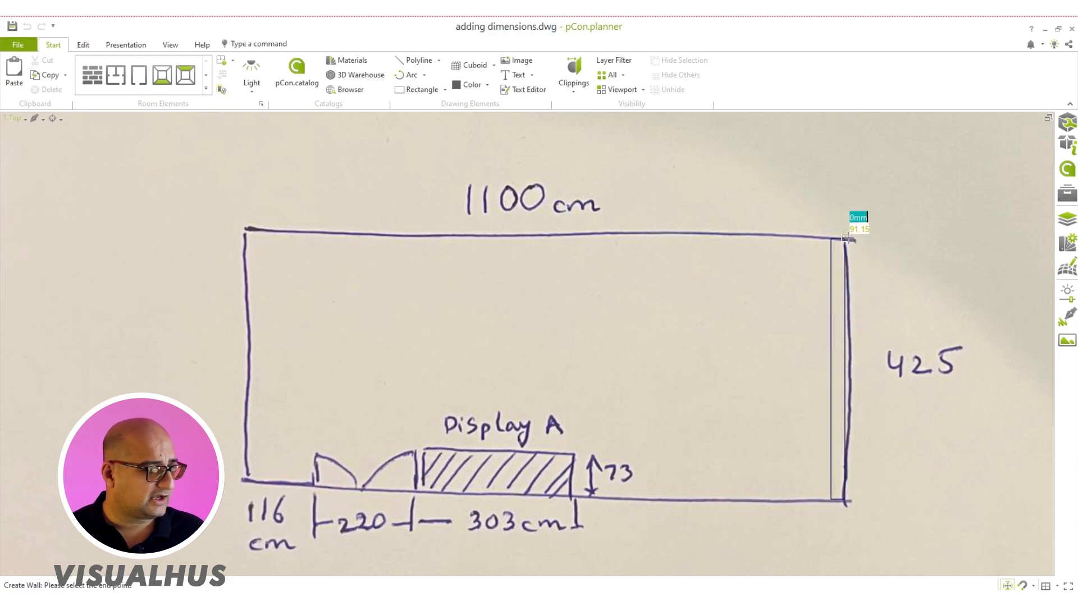
pyautogui.rightClick(846, 239)
pyautogui.click(895, 288)
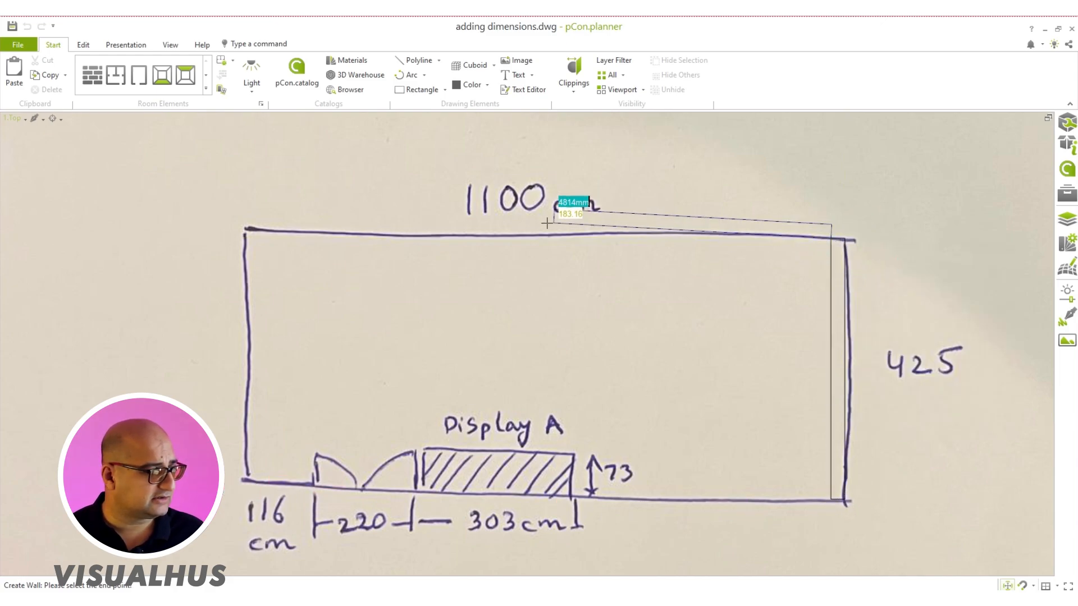
pyautogui.click(245, 230)
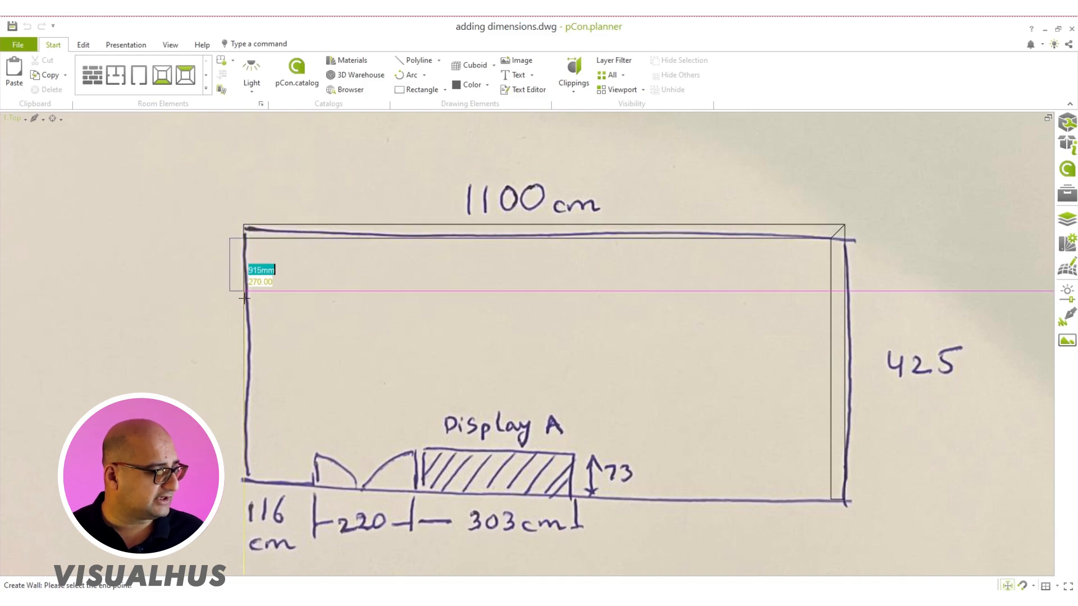
pyautogui.click(244, 480)
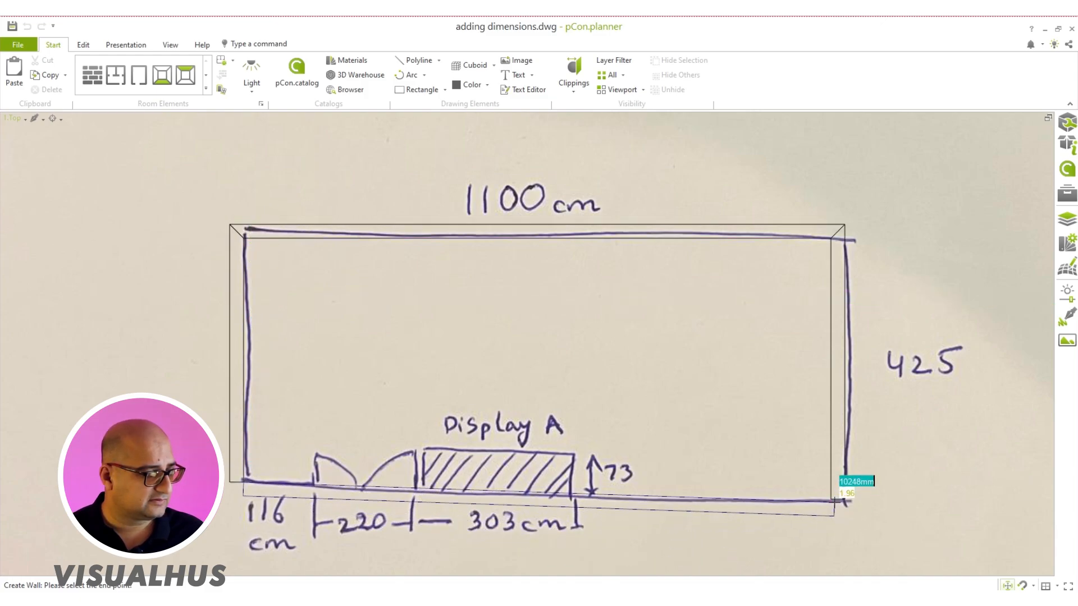
pyautogui.click(843, 502)
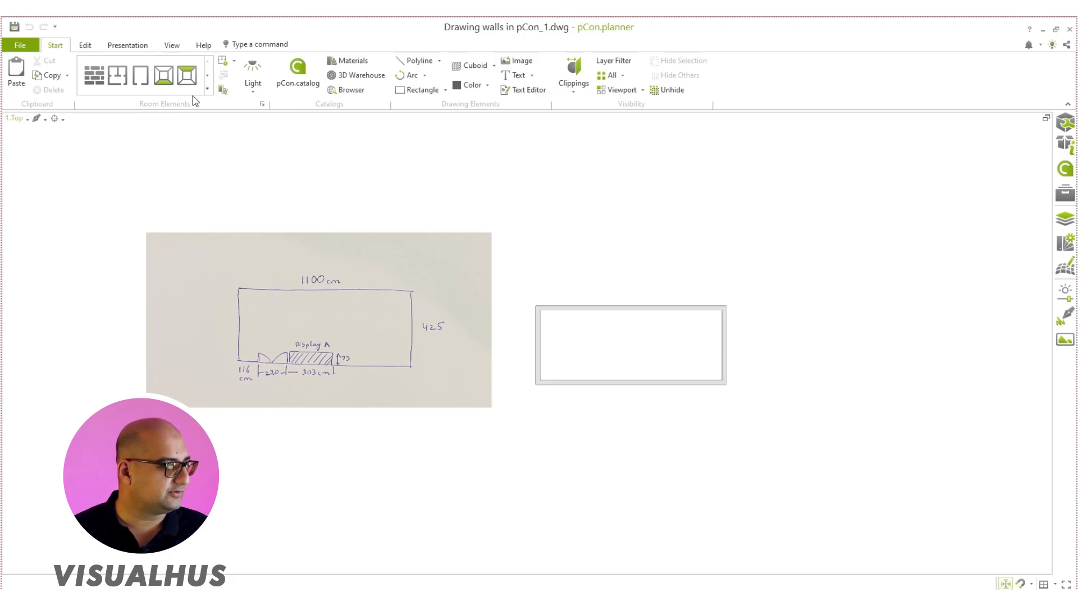
# Create a rectangular room of 11000 mm by 4250 mm in the empty space above the existing room
pyautogui.click(207, 91)
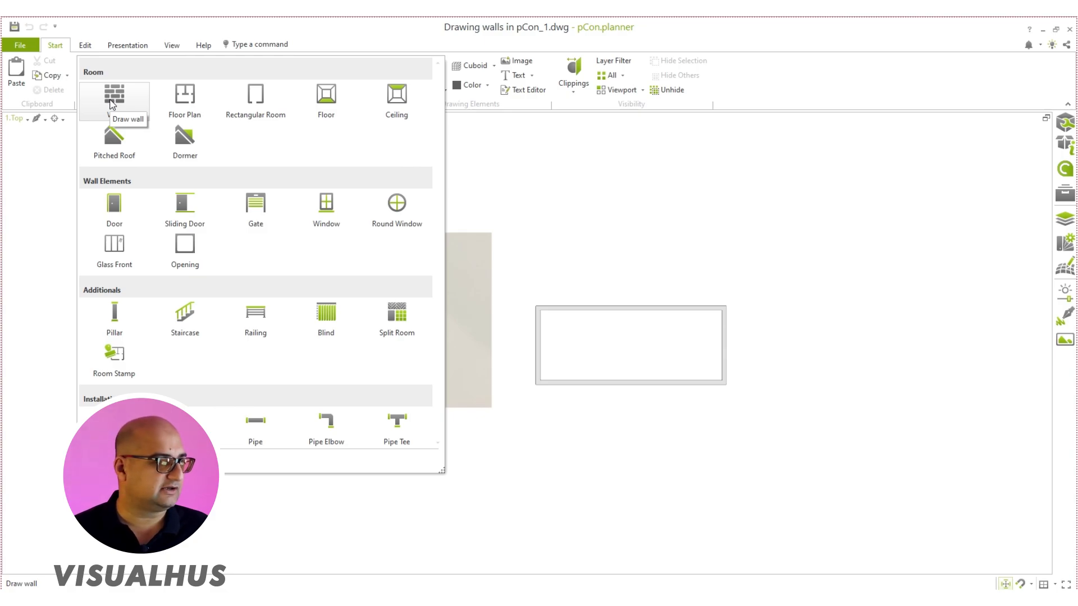
pyautogui.click(256, 100)
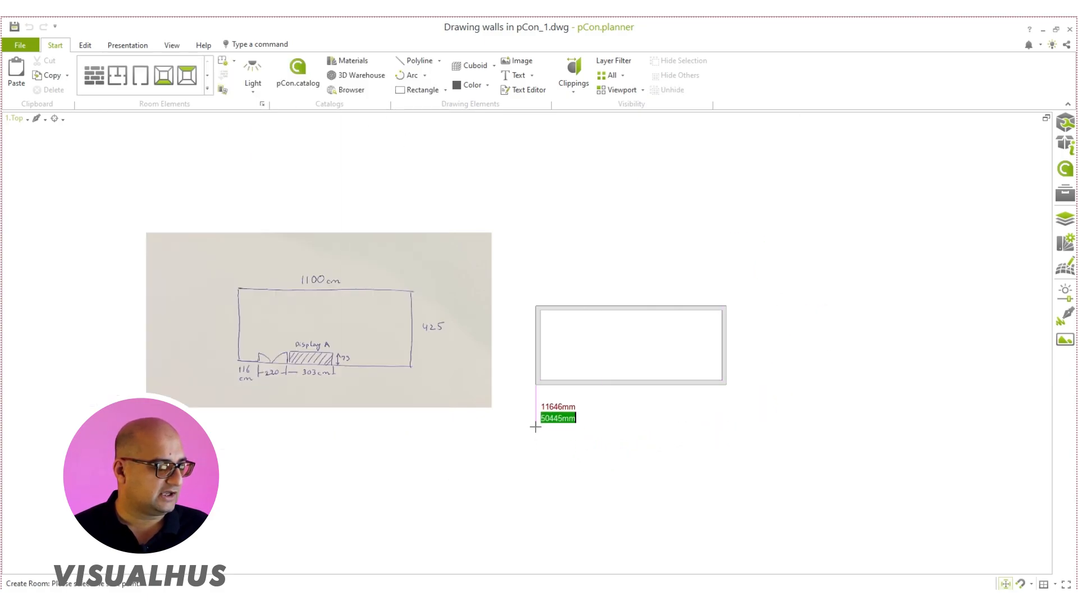
pyautogui.moveTo(724, 322); pyautogui.dragTo(590, 453, button='middle')
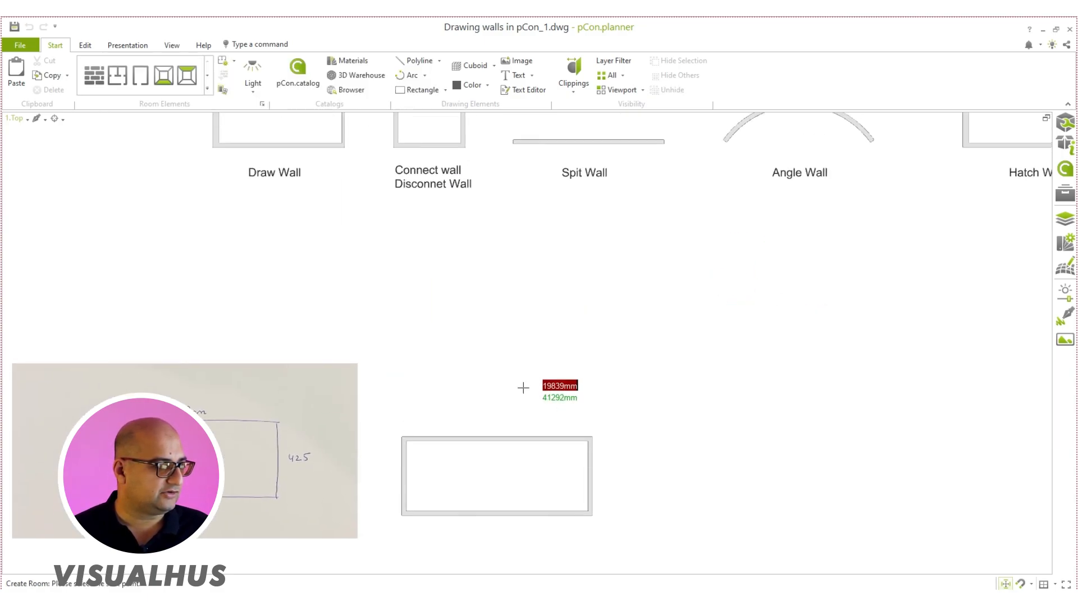
pyautogui.click(413, 299)
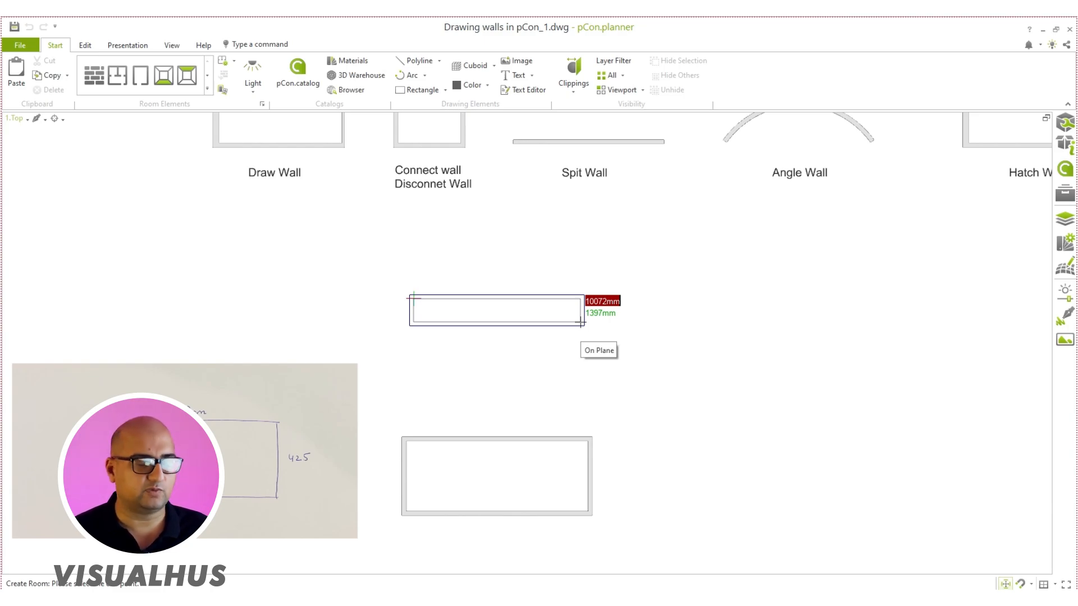
pyautogui.write('1')
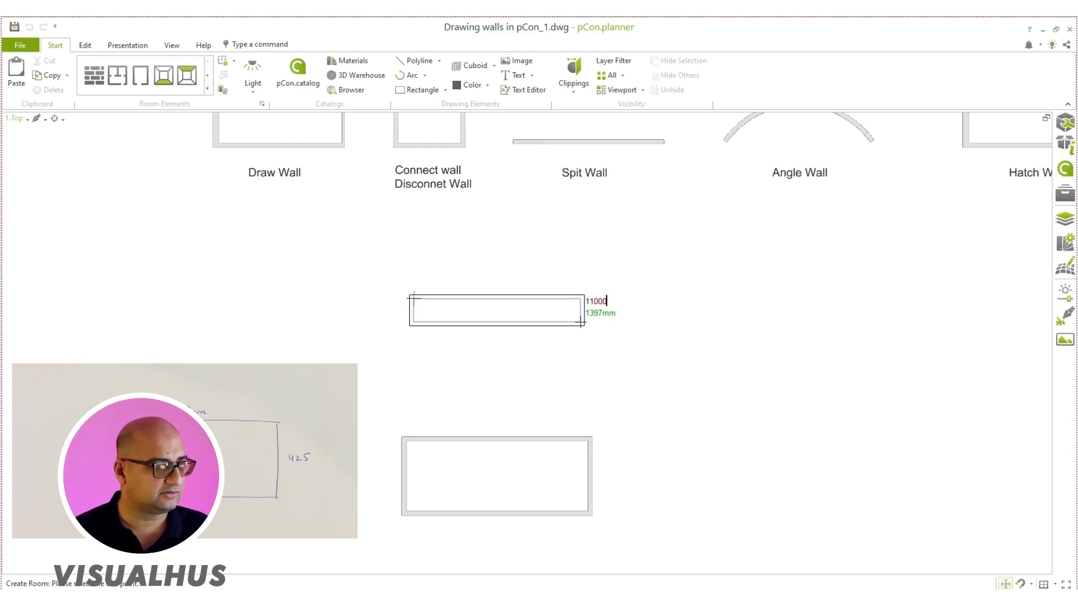
pyautogui.write('1000')
pyautogui.press('Tab')
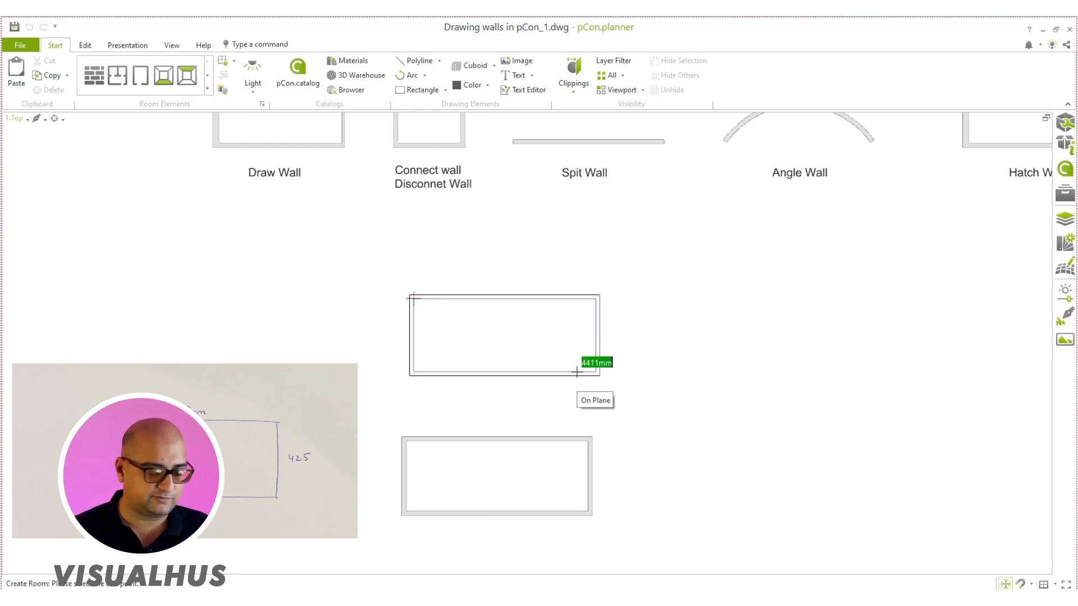
pyautogui.write('4250')
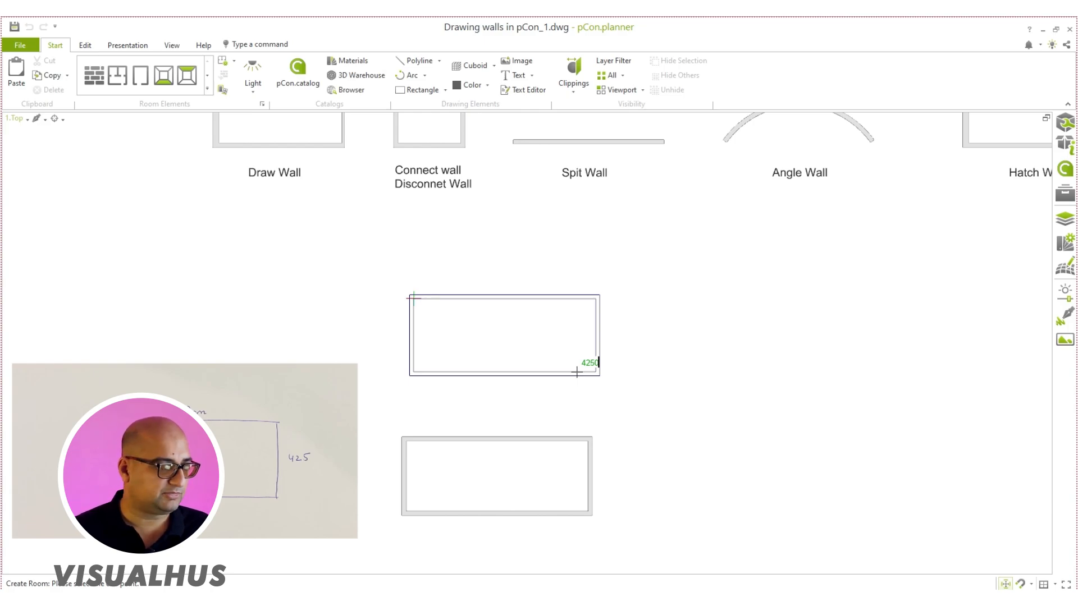
pyautogui.press('Return')
# Move all four walls of the new rectangular room from its upper-left outer corner onto the existing room's upper-left outer corner
pyautogui.scroll(2, 610, 336)
pyautogui.moveTo(476, 394); pyautogui.dragTo(705, 333, button='middle')
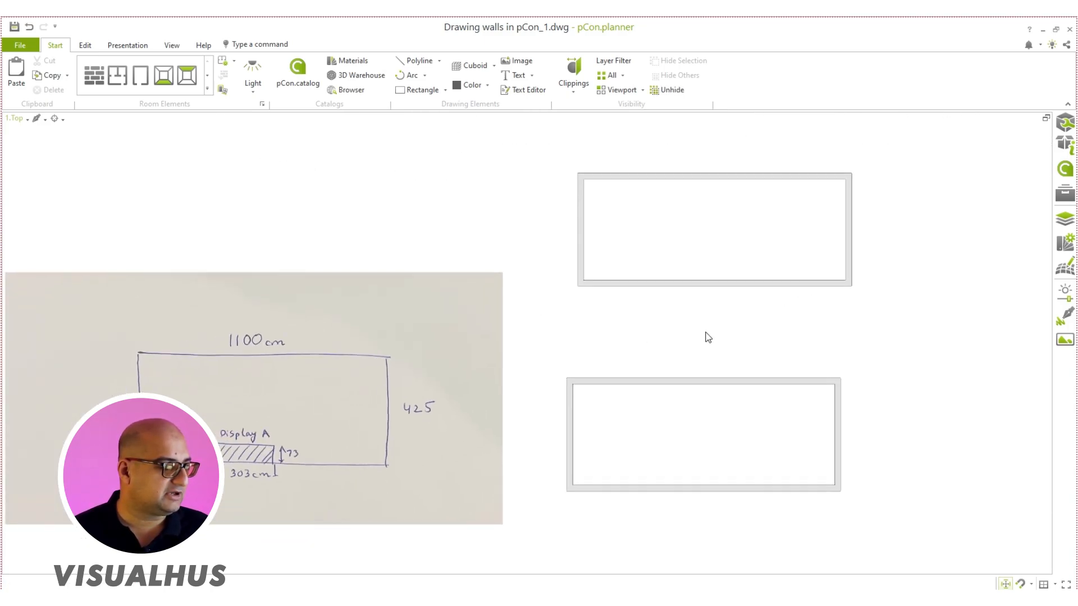
pyautogui.moveTo(901, 323); pyautogui.dragTo(580, 178)
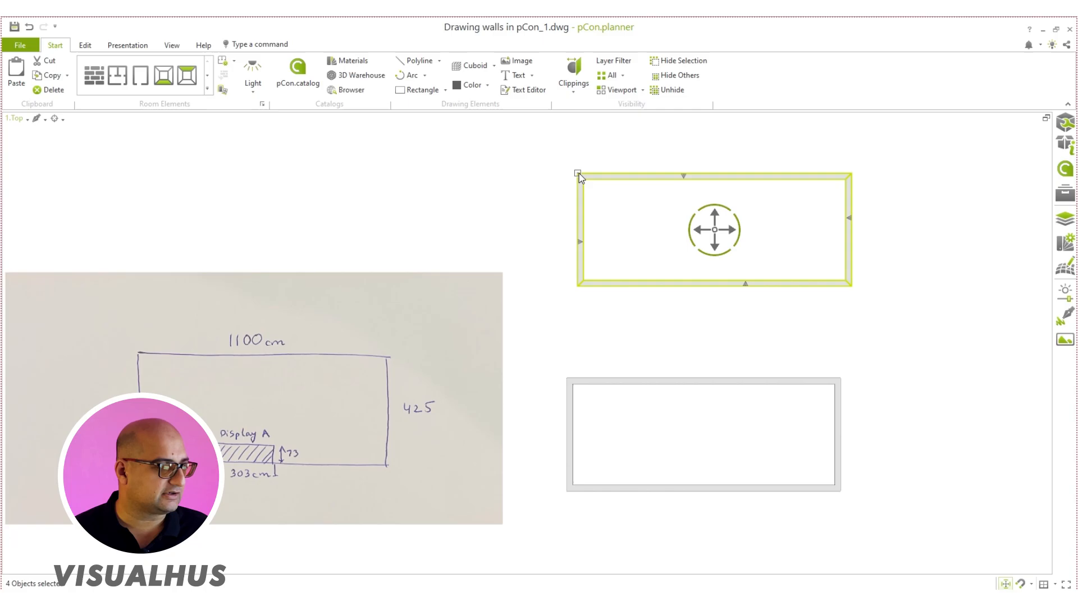
pyautogui.click(578, 175)
pyautogui.scroll(2, 573, 370)
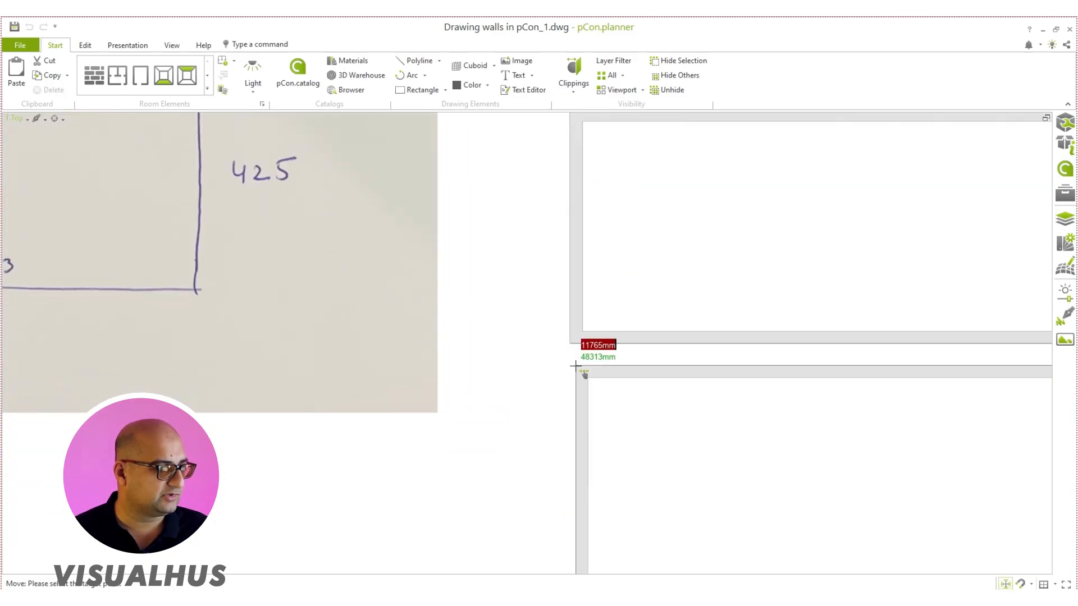